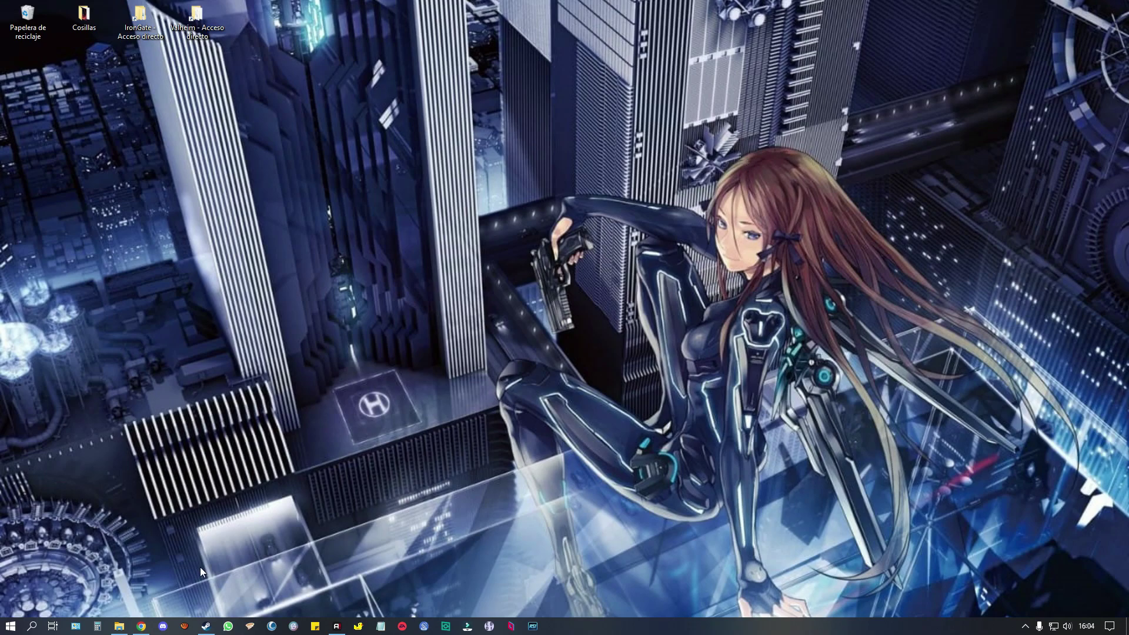
Switch to Chrome, replace the open tab with a new one, and search Google for "bepinex valheim"
left_click(142, 627)
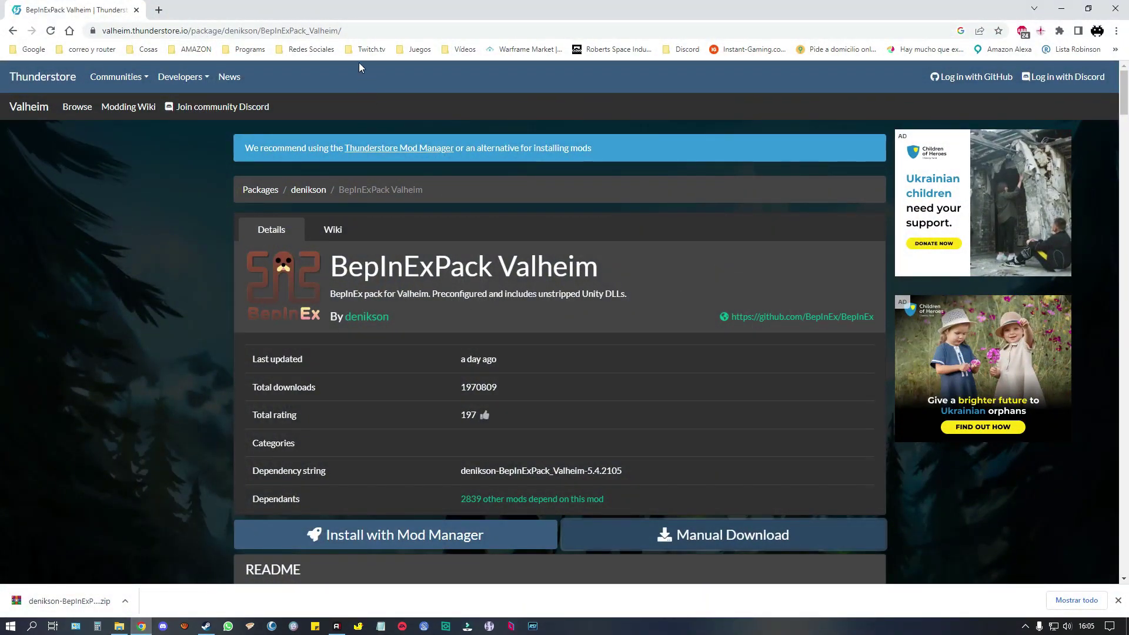
left_click(159, 10)
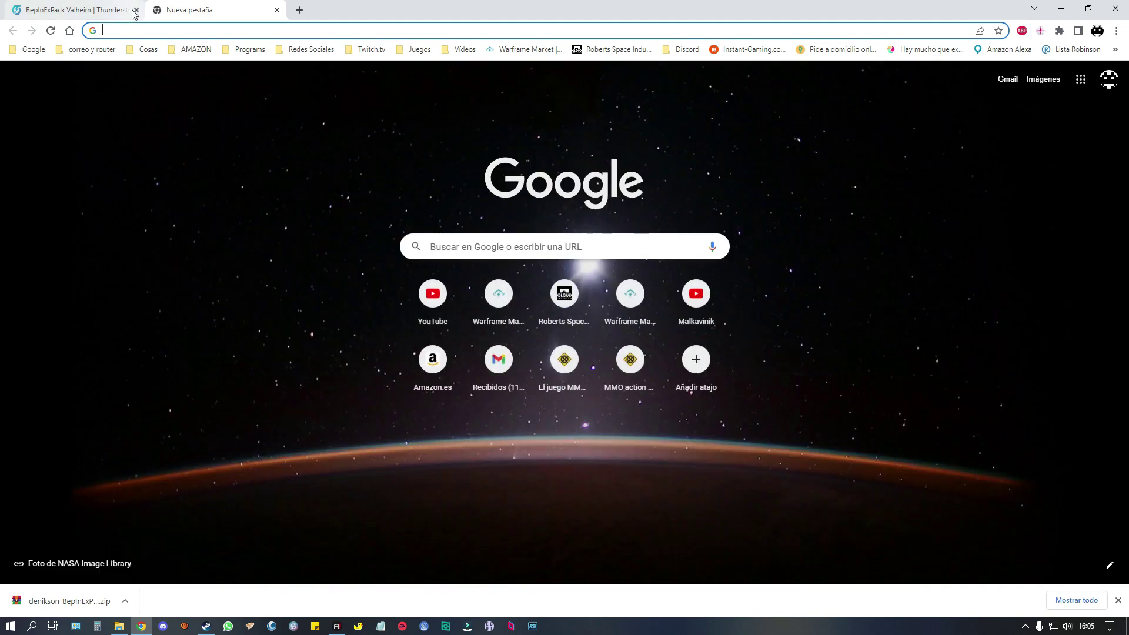
left_click(135, 10)
left_click(485, 246)
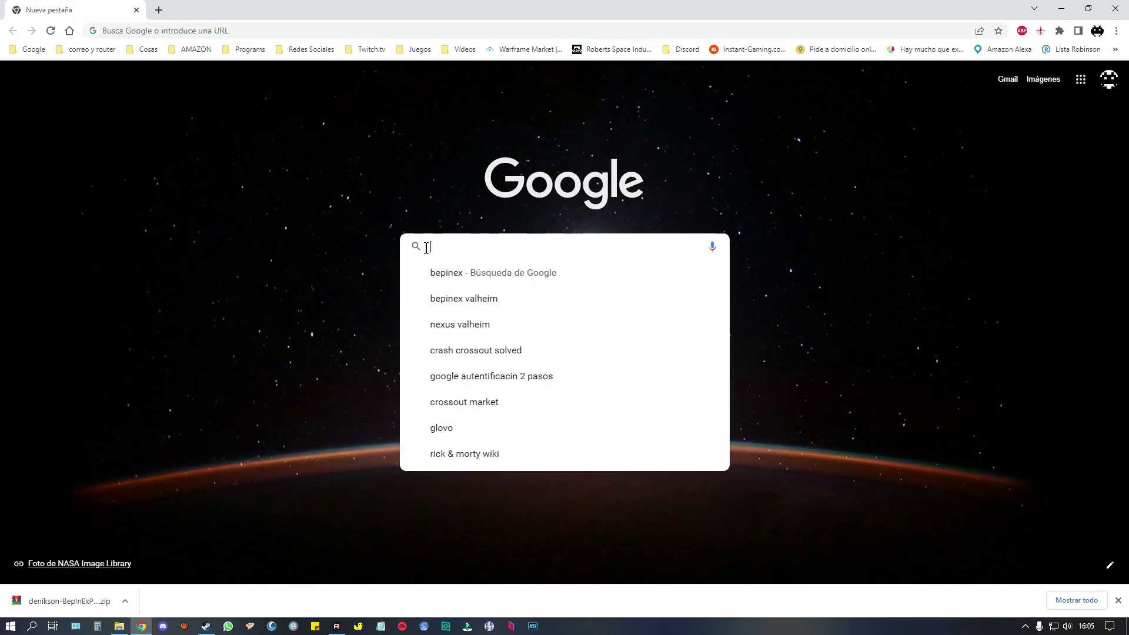
type("bepin")
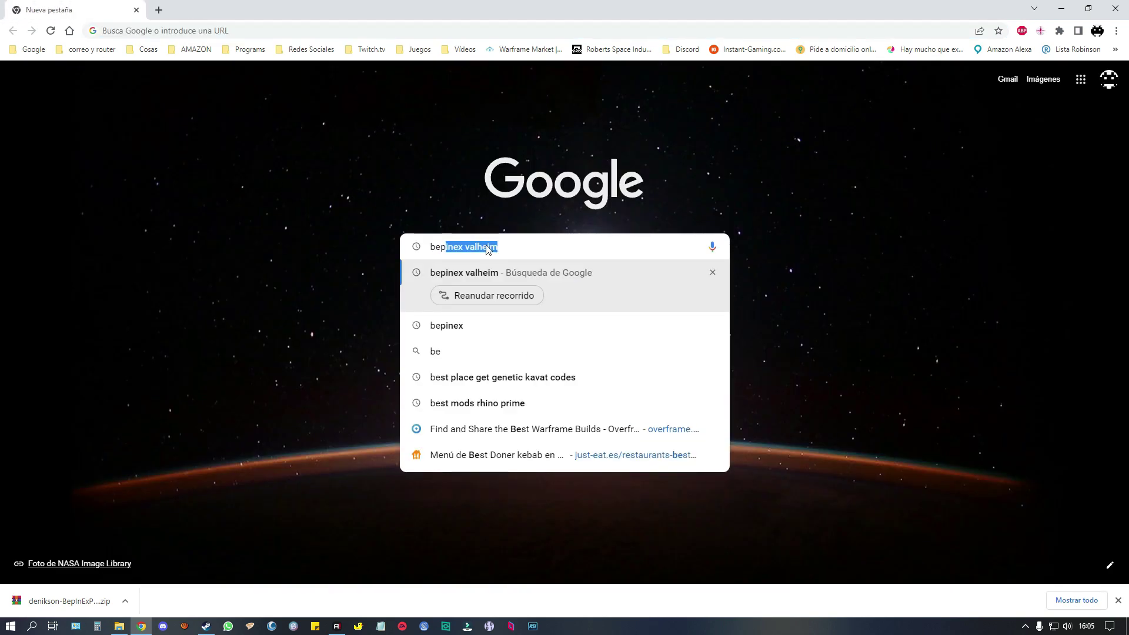
type("ex")
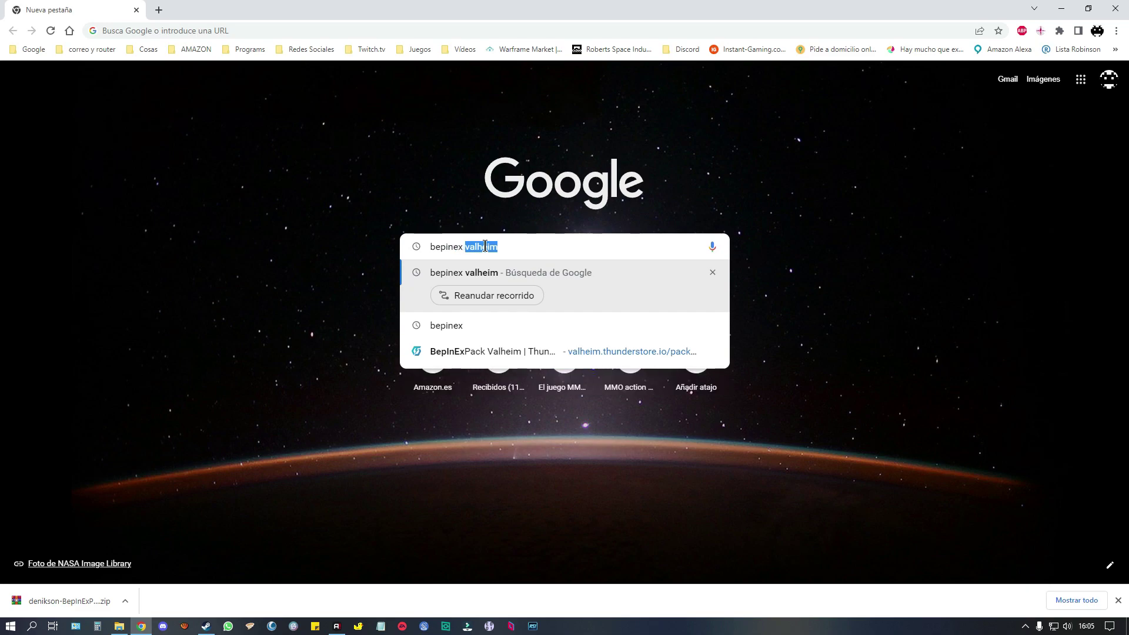
key("Right")
key("Return")
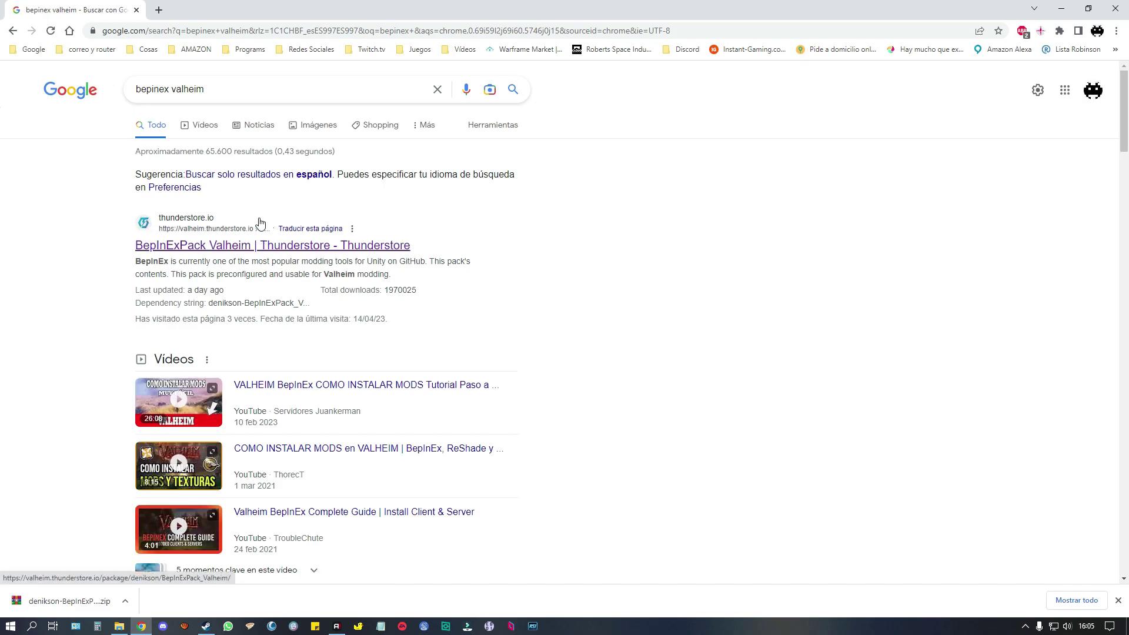
Manually download BepInExPack Valheim from its Thunderstore page and show the downloaded file in its folder
left_click(180, 247)
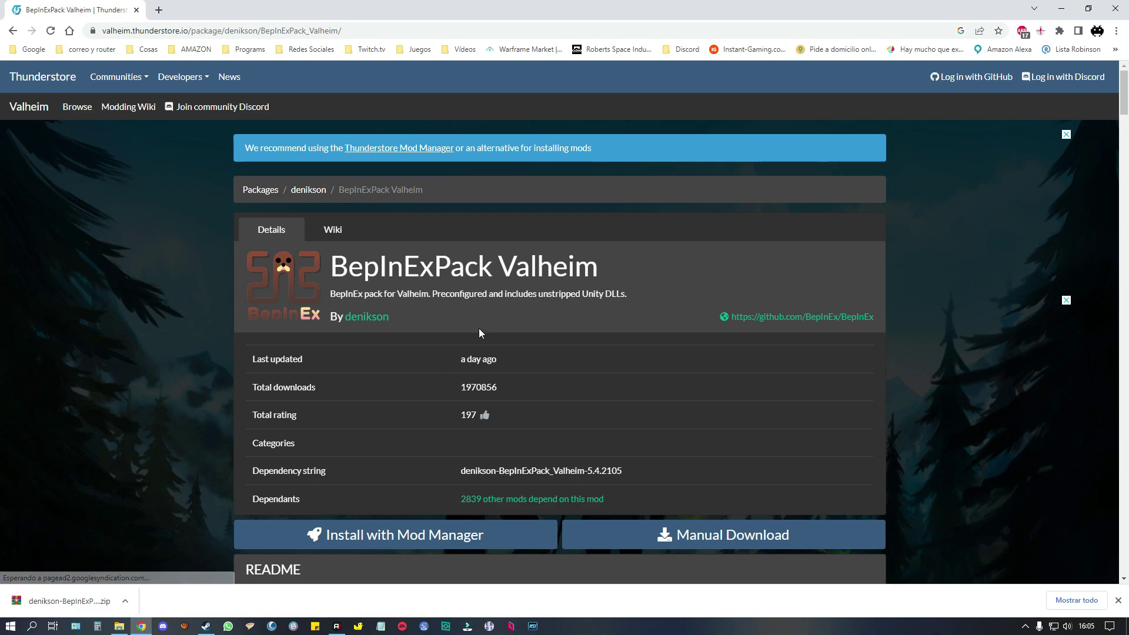
left_click(705, 538)
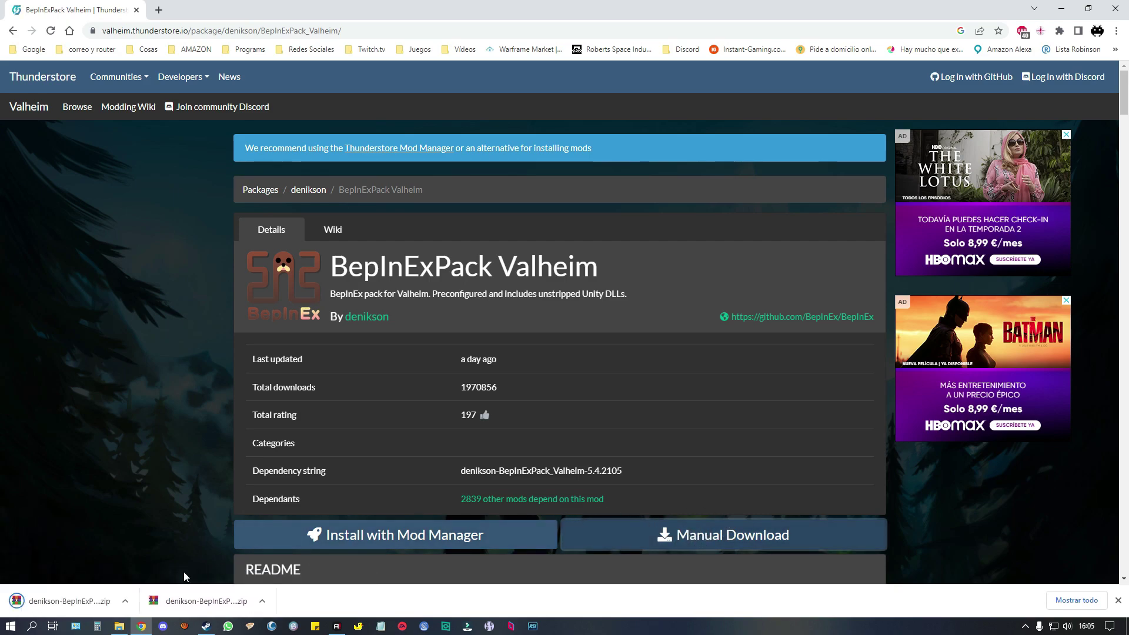
right_click(94, 602)
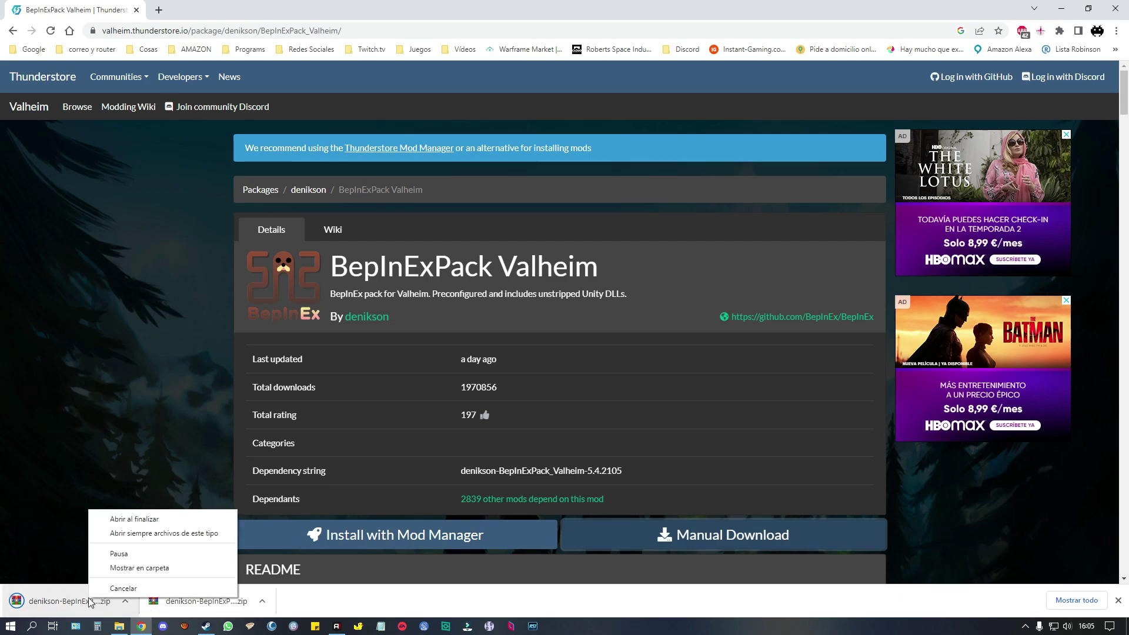
left_click(130, 570)
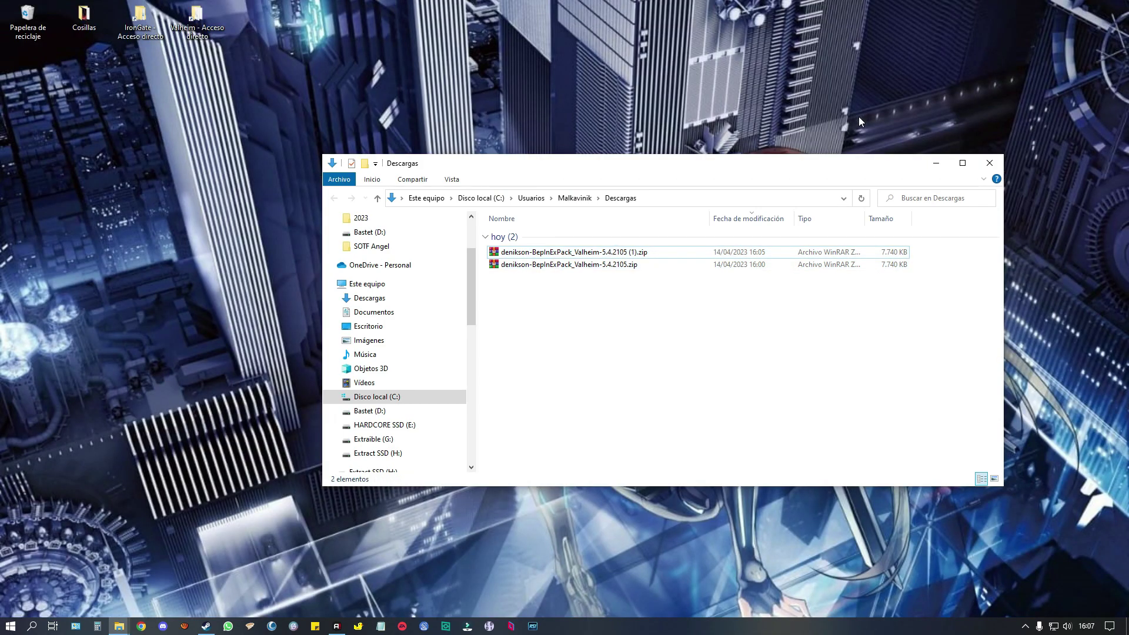
Delete the duplicate "(1)" BepInExPack zip and extract denikson-BepInExPack_Valheim-5.4.2105.zip directly into the Descargas folder
left_click(550, 253)
key("Delete")
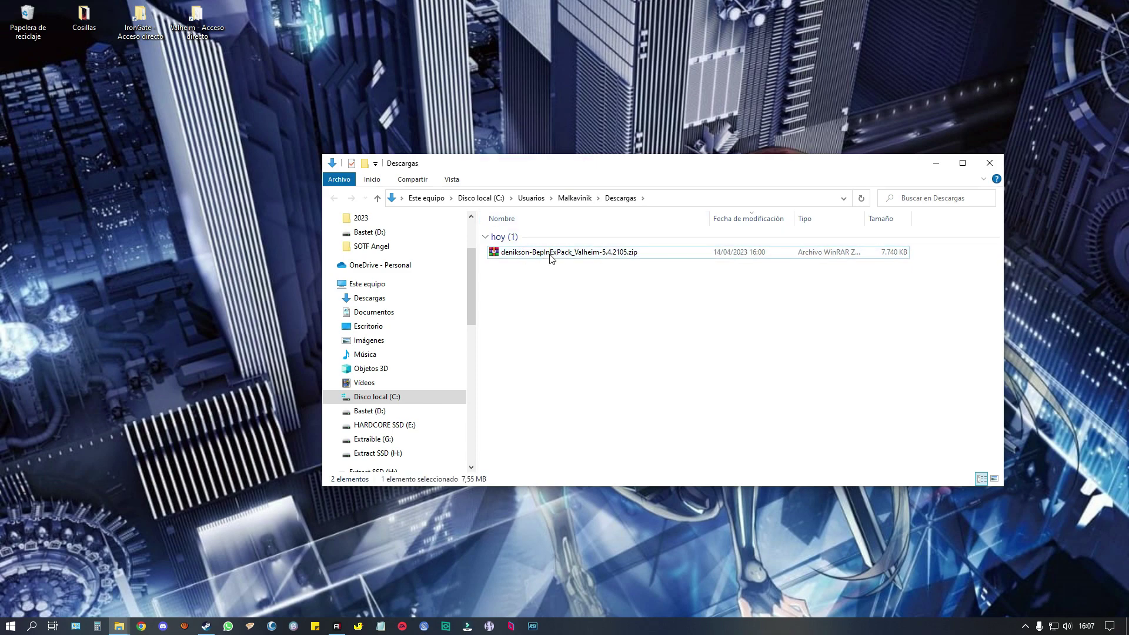
left_click(513, 253)
right_click(513, 253)
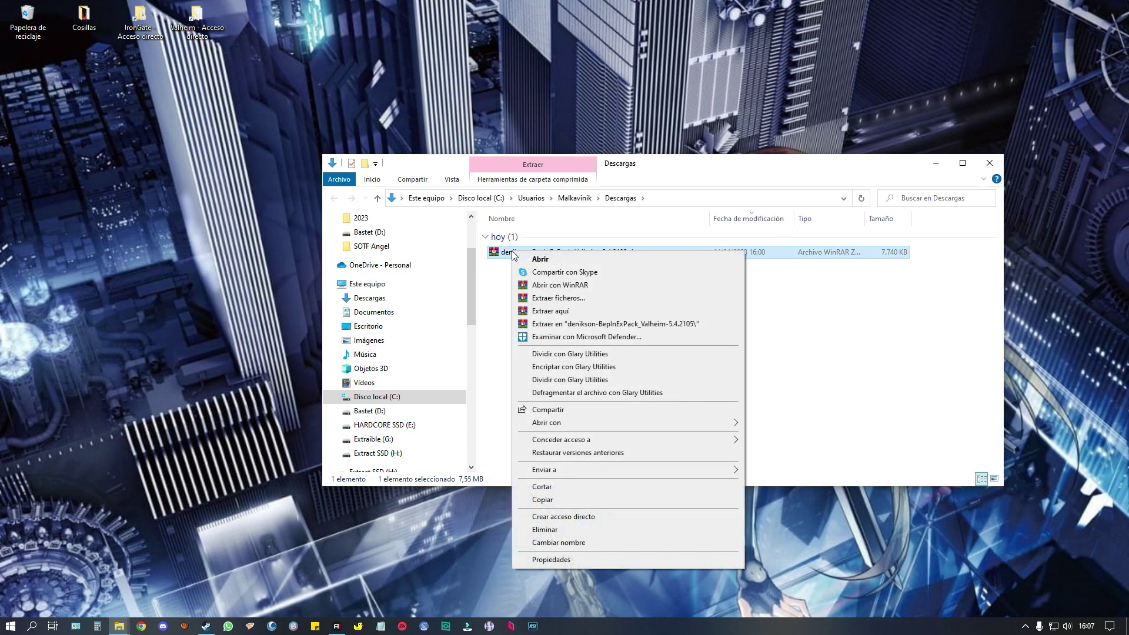
left_click(548, 316)
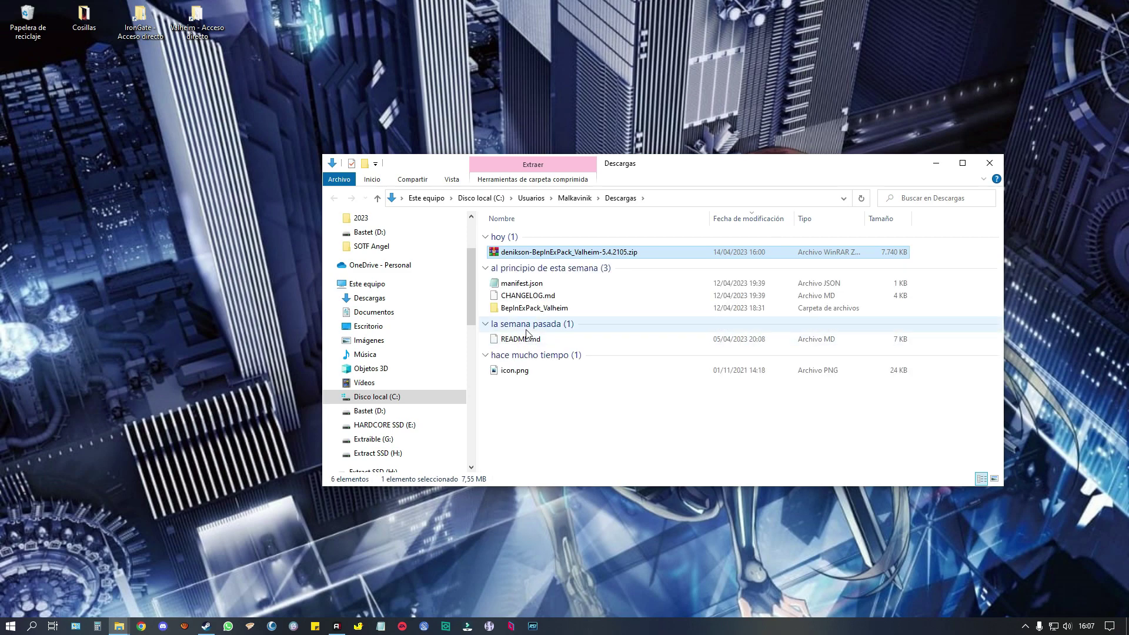
Delete the extracted icon.png, README.md, CHANGELOG.md and manifest.json from the Descargas folder
left_click(525, 375)
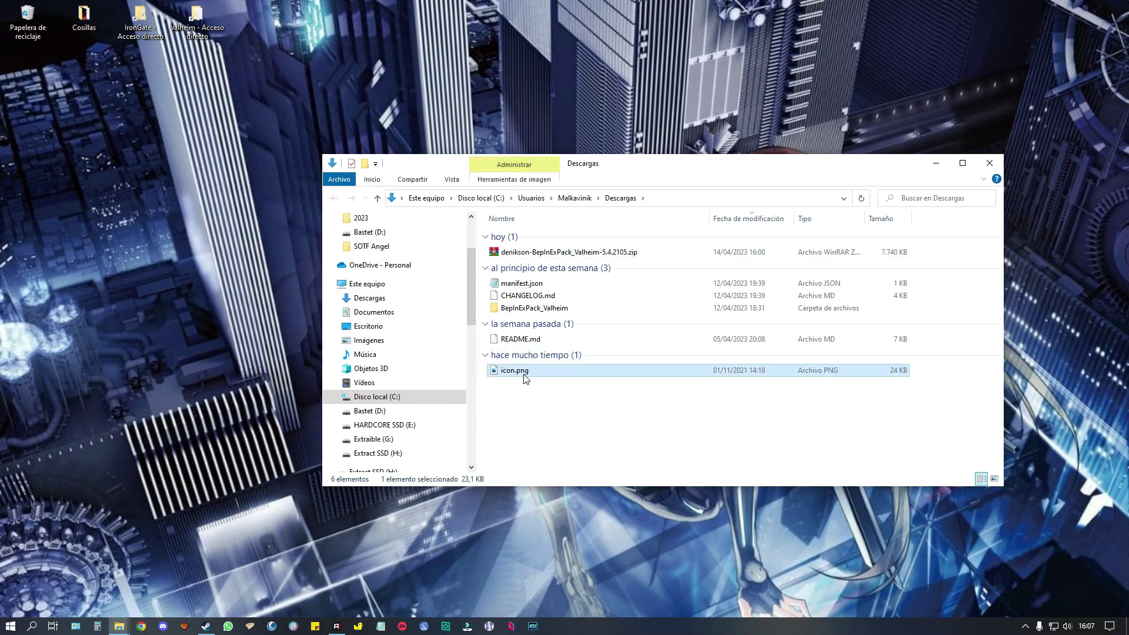
left_click(521, 340, "ctrl")
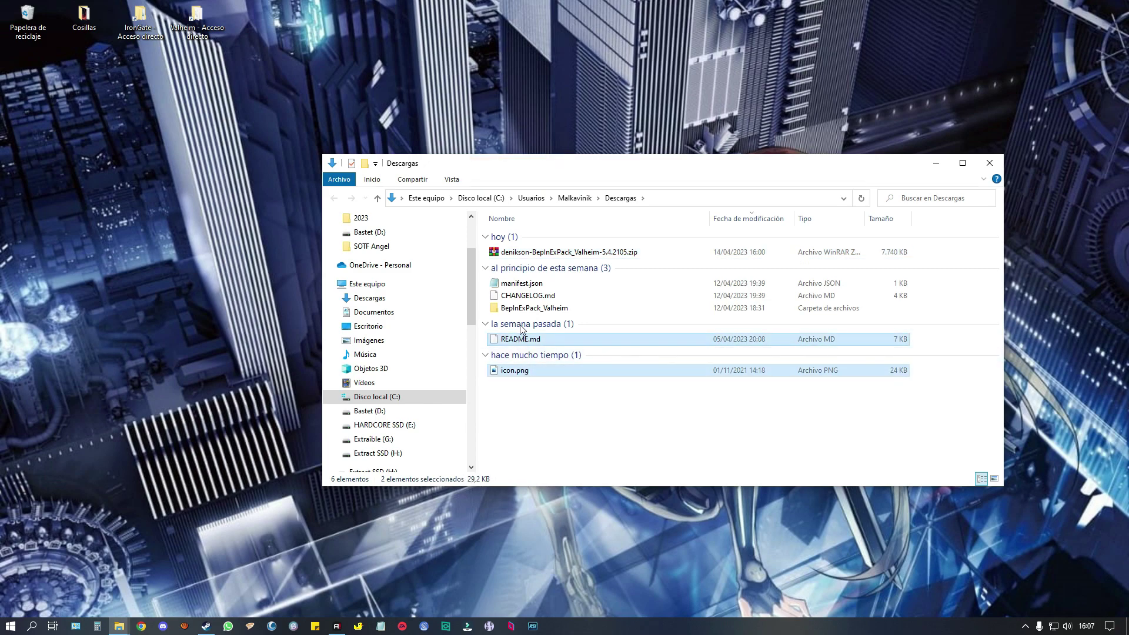
left_click(522, 296, "ctrl")
left_click(518, 285, "ctrl")
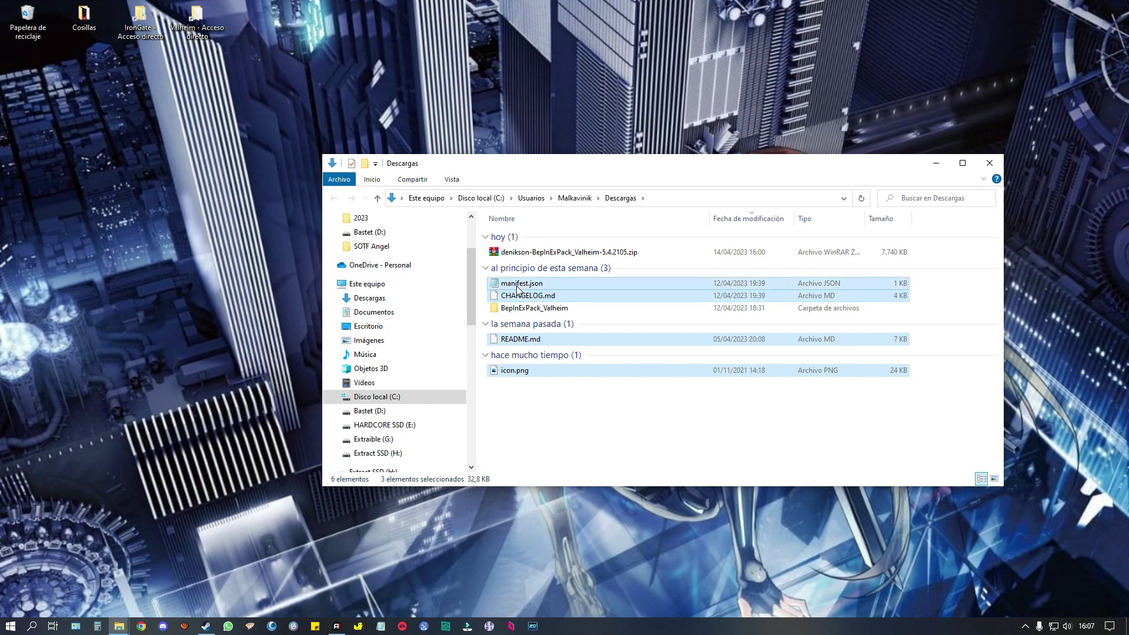
key("Delete")
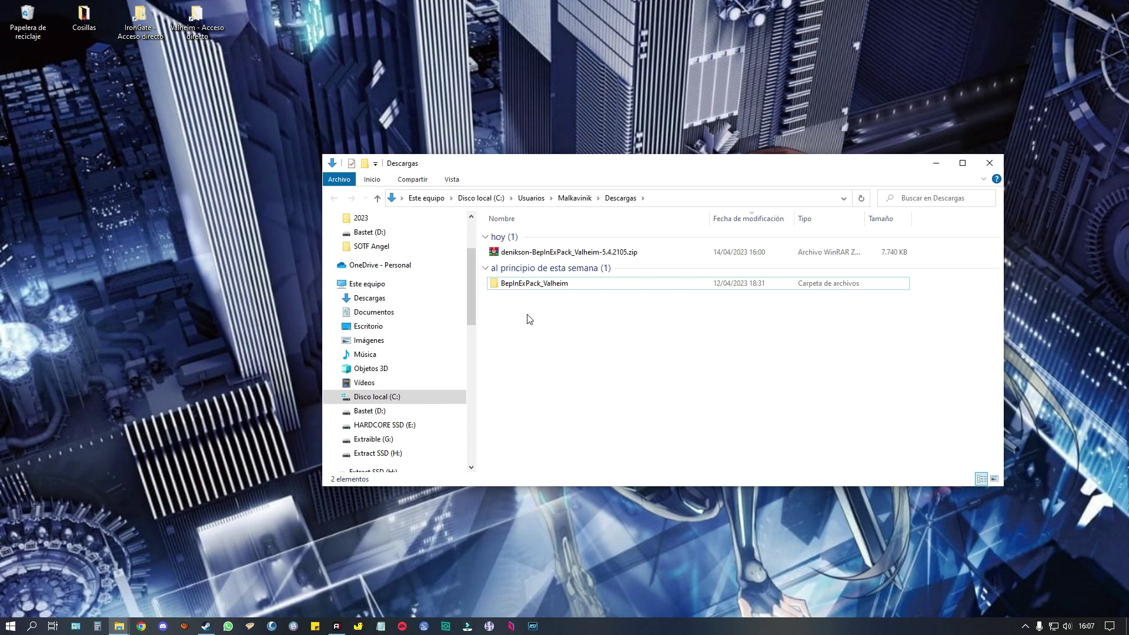
Open the BepInExPack_Valheim folder and copy all the files and folders inside it
left_click(520, 287)
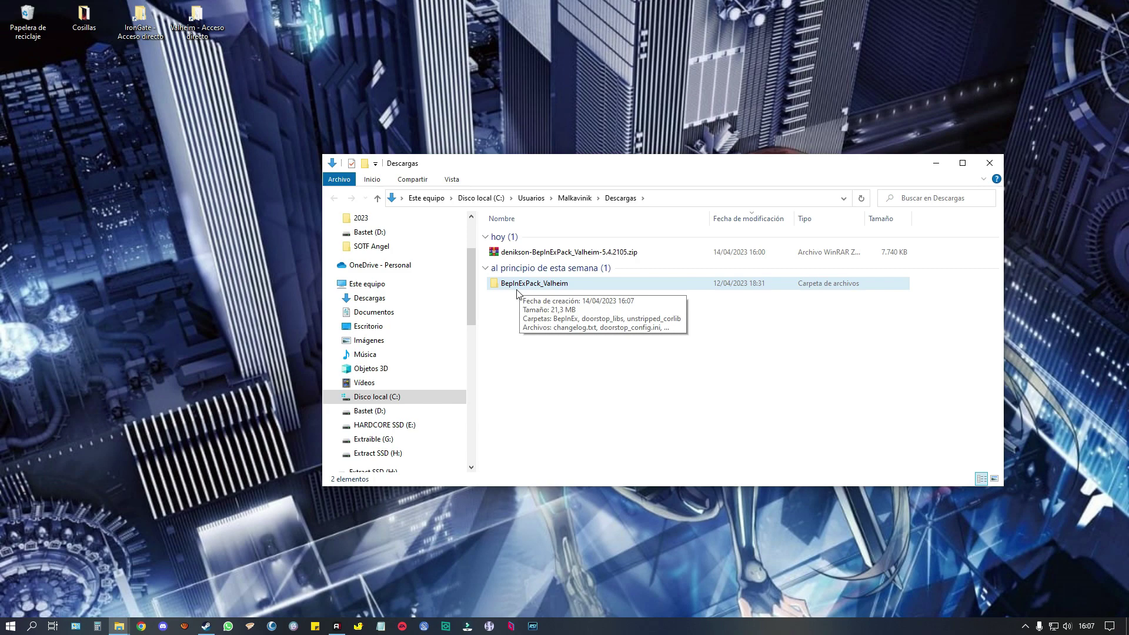
left_click(514, 296)
left_click(515, 288)
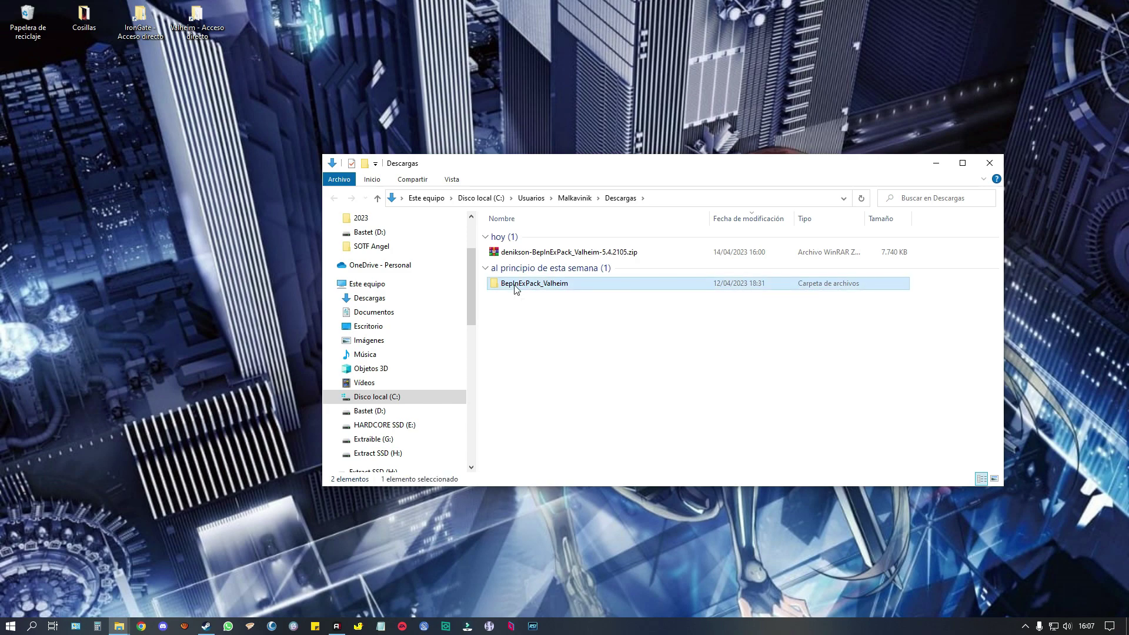
double_click(515, 287)
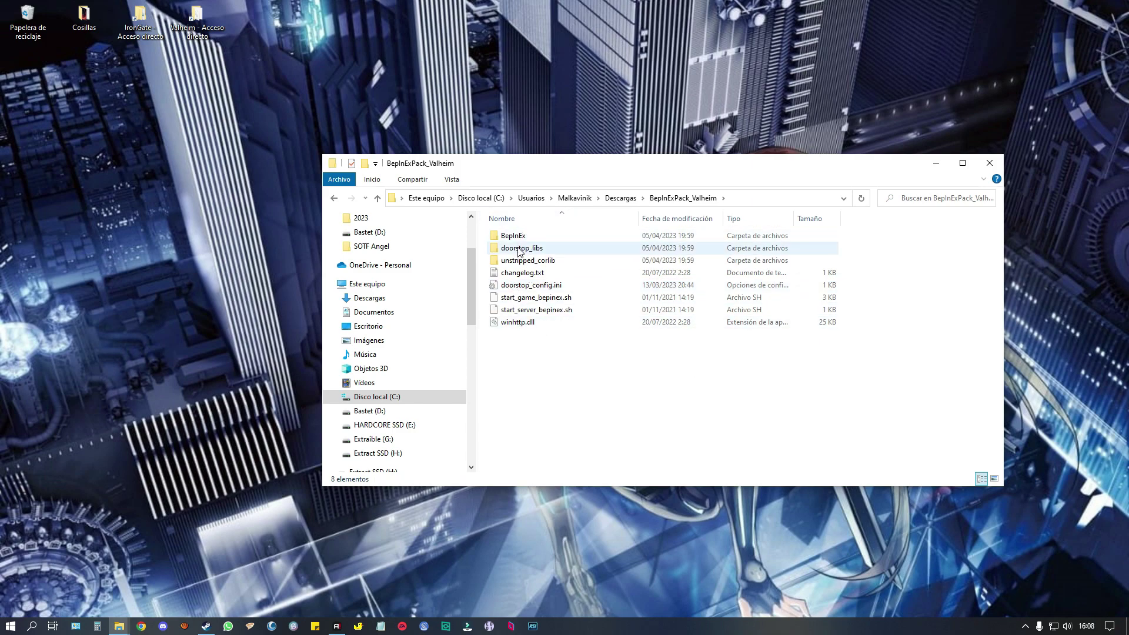
left_click_drag(529, 376, 500, 223)
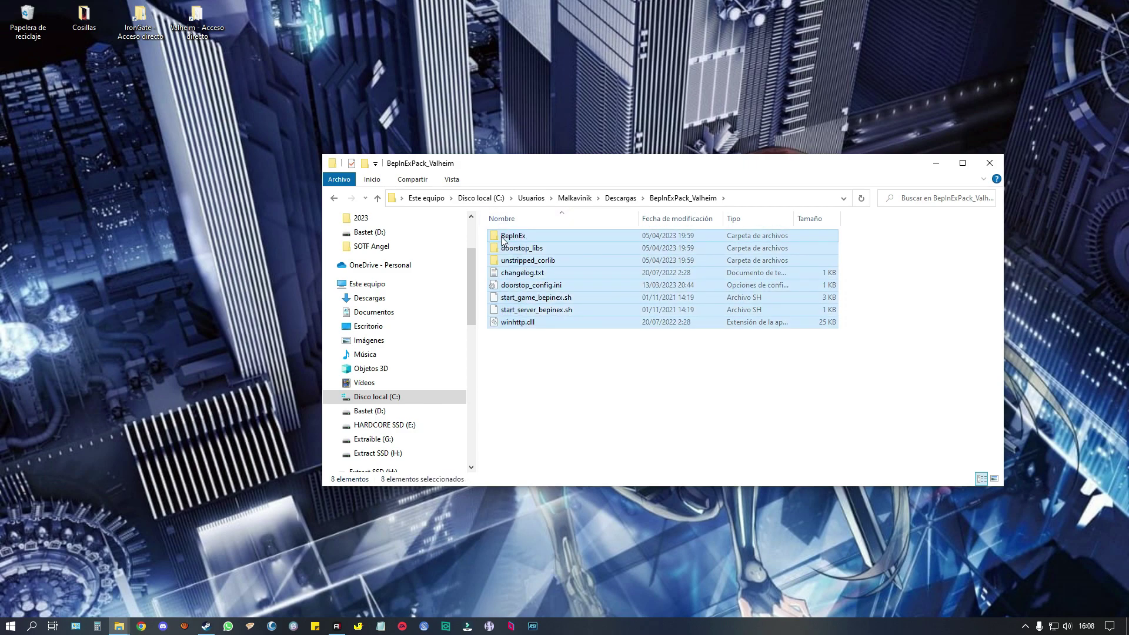
right_click(502, 238)
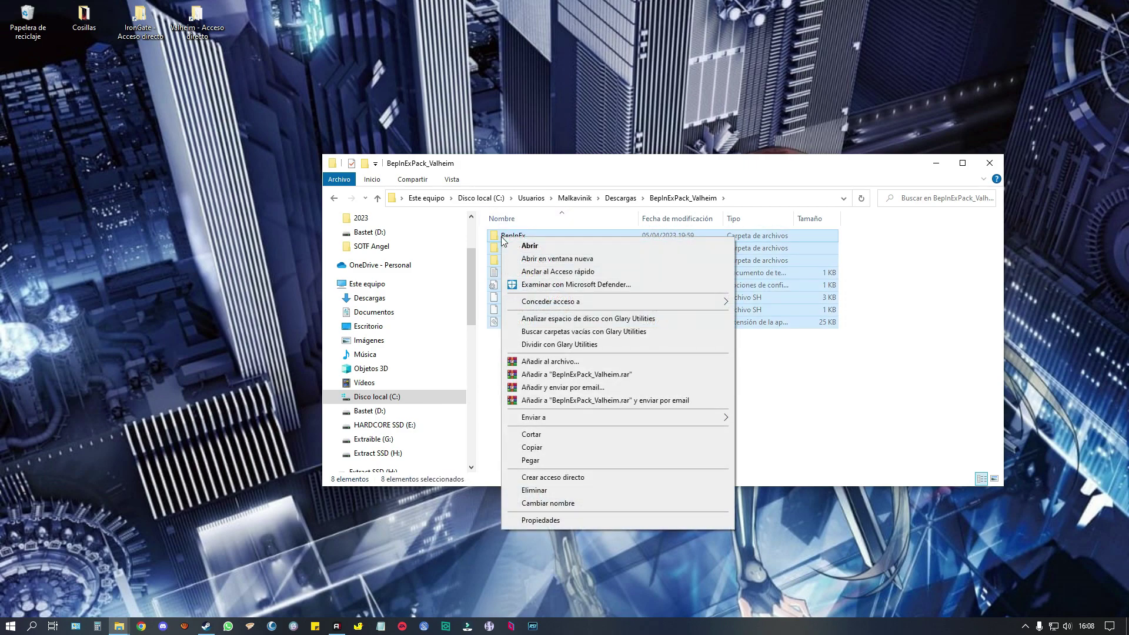
left_click(532, 448)
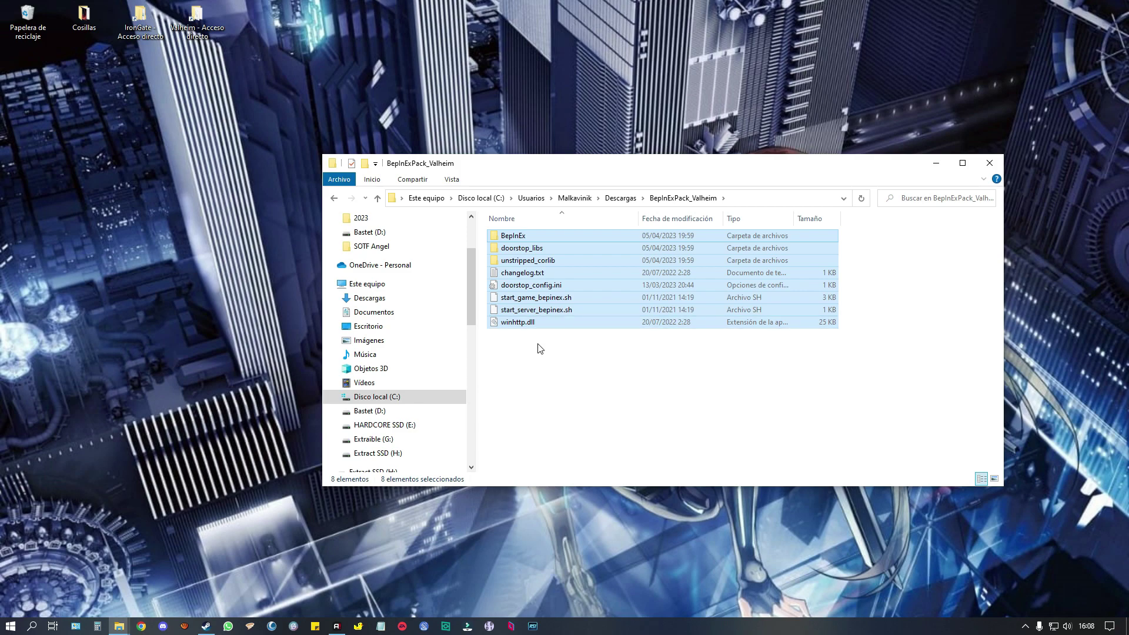
left_click(532, 378)
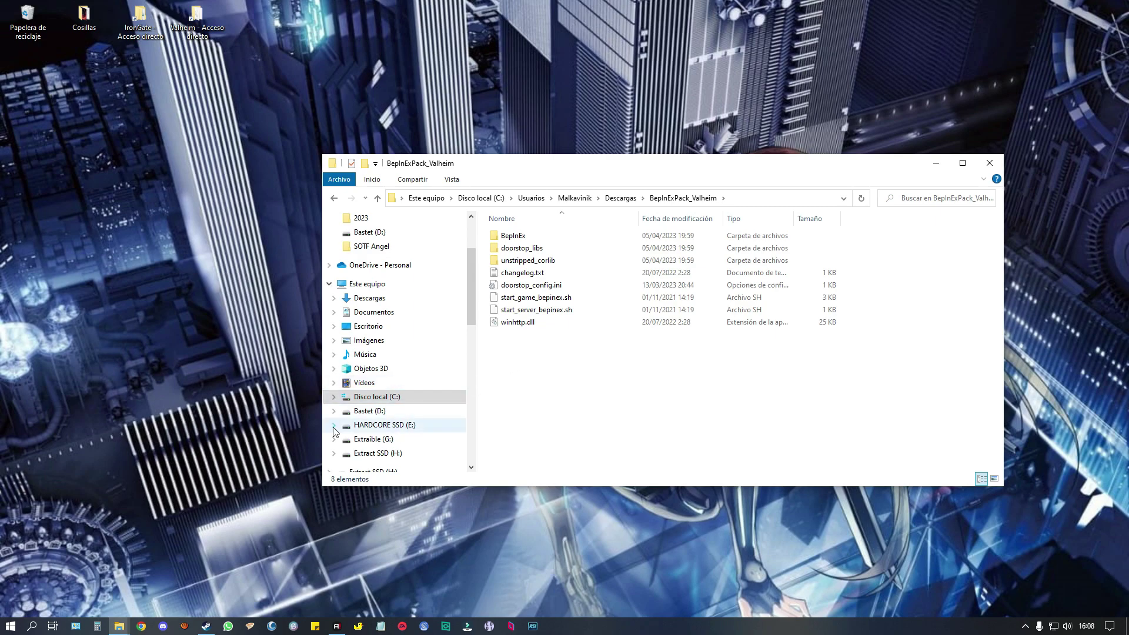
Switch to Steam and open Valheim's local installation folder from the game's properties, bringing the folder window fully into view
left_click(206, 626)
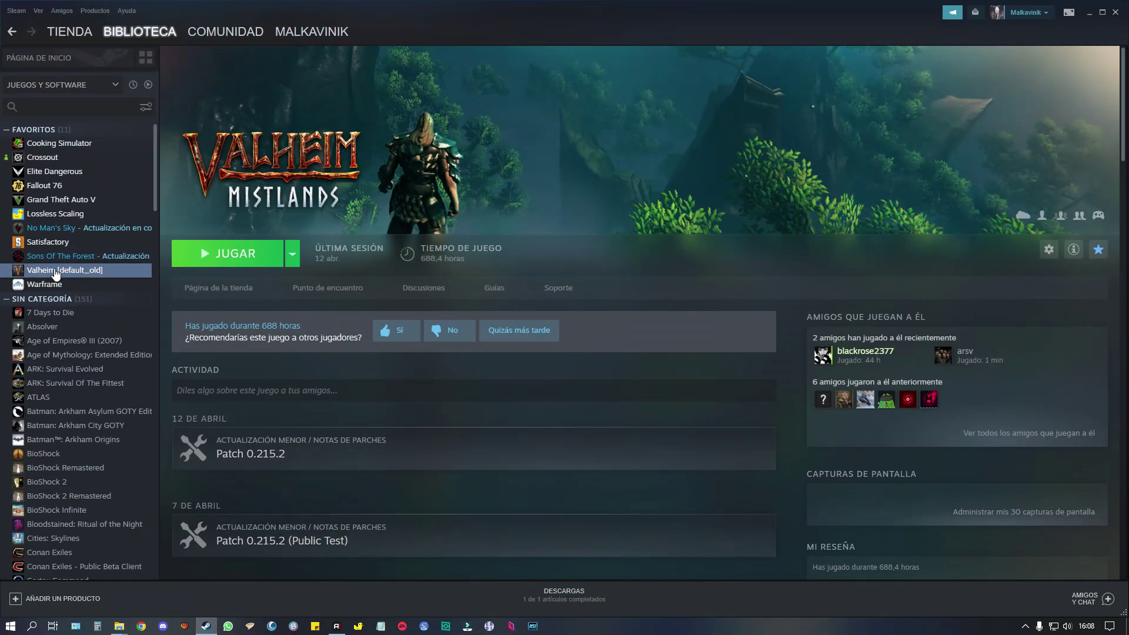
right_click(49, 270)
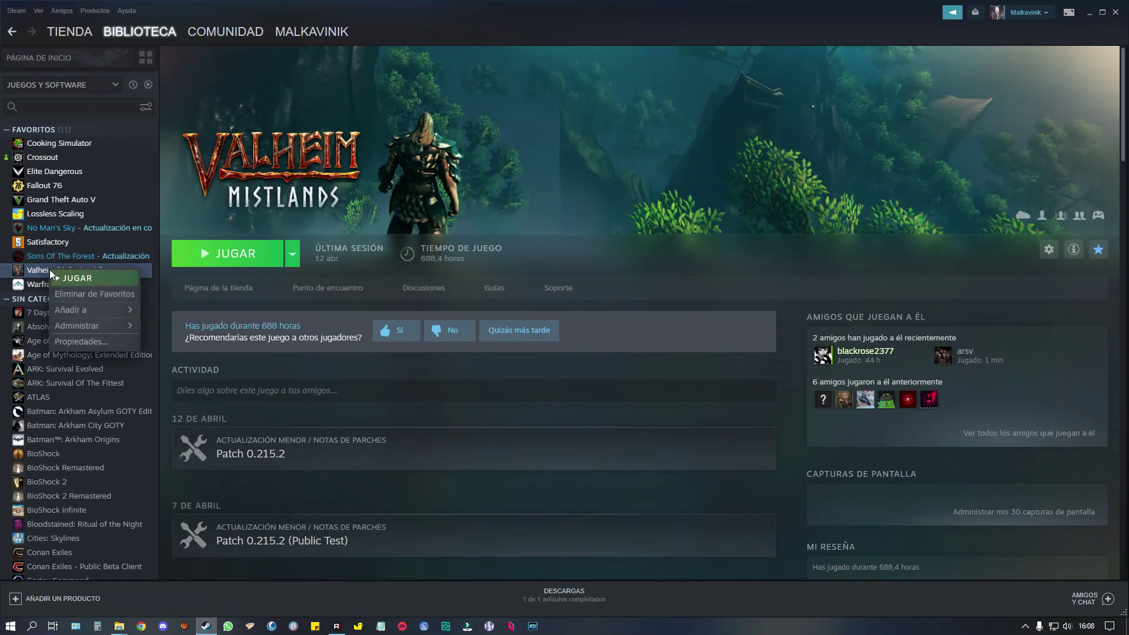
left_click(78, 342)
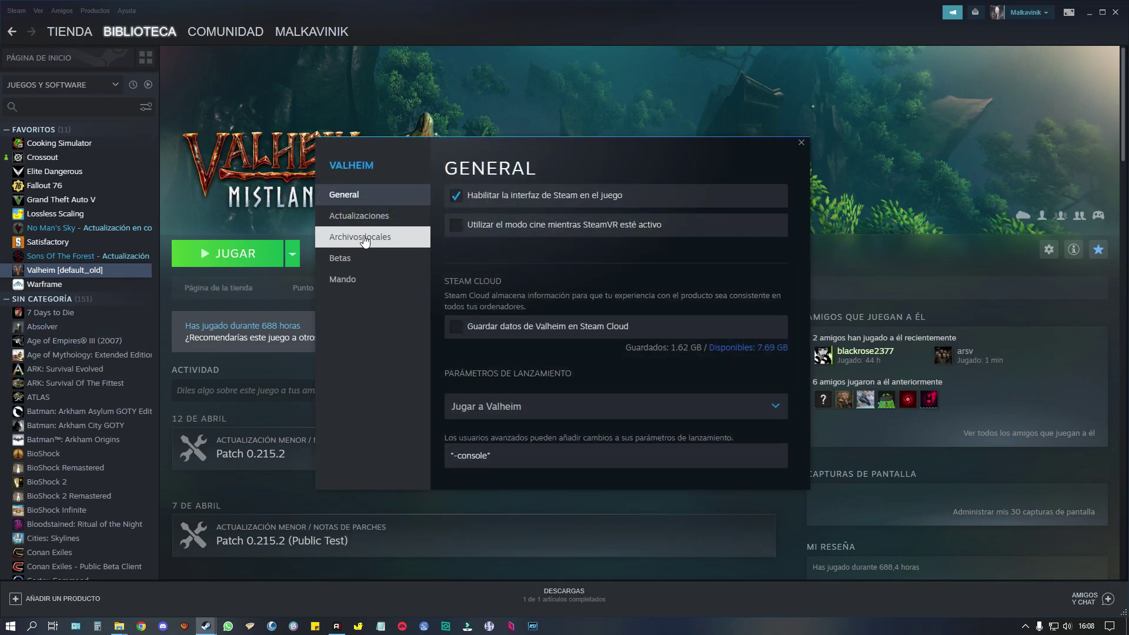
left_click(347, 240)
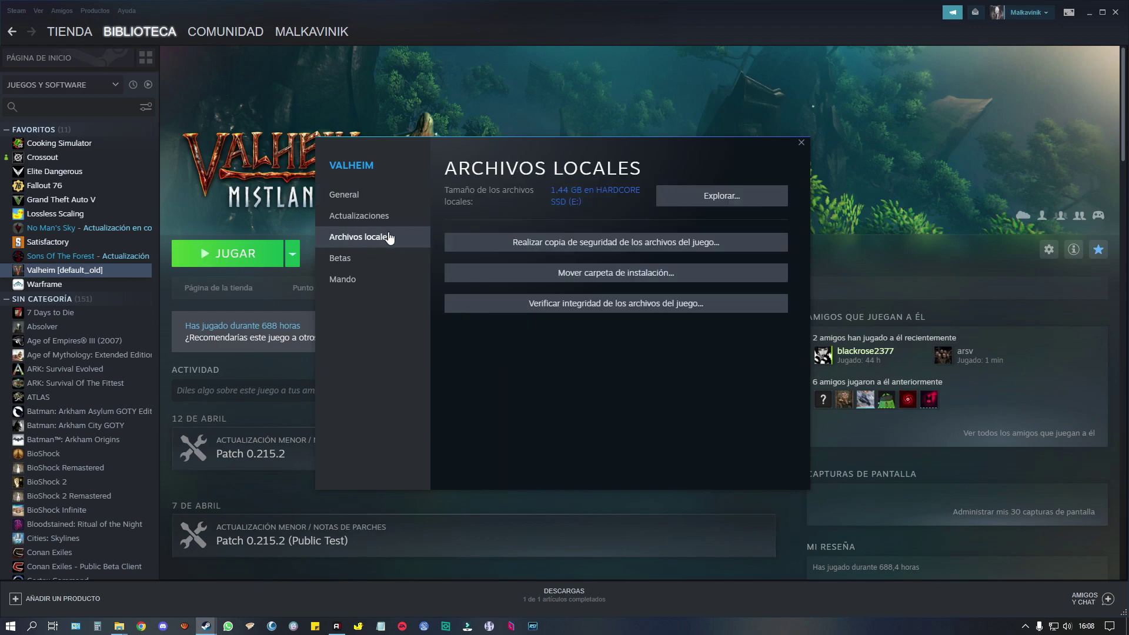
left_click(704, 197)
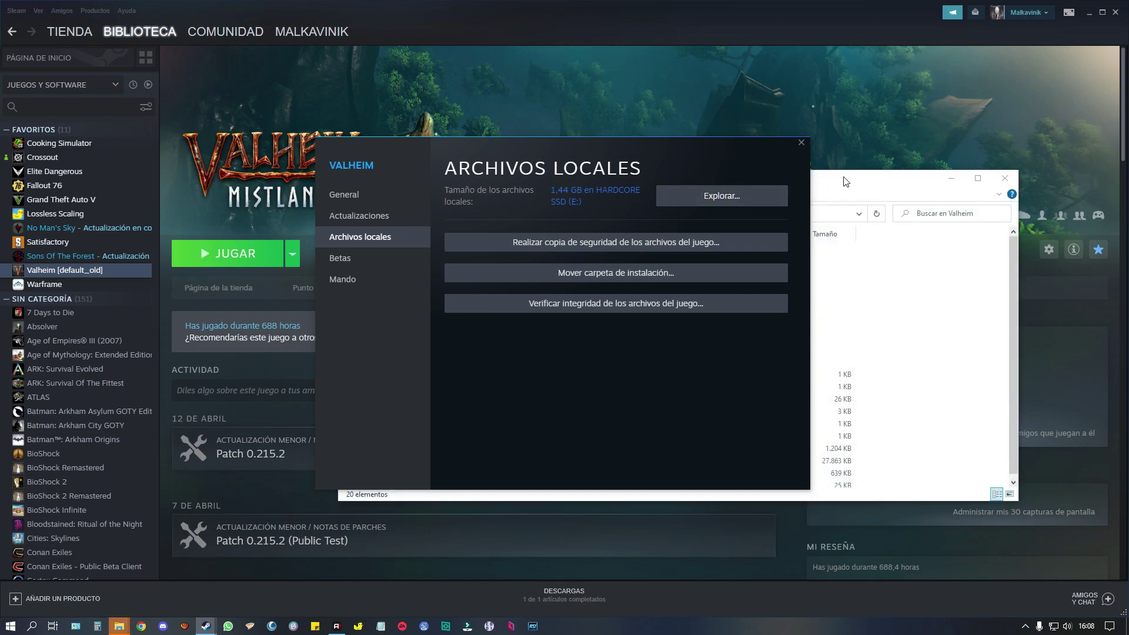
left_click_drag(625, 194, 555, 204)
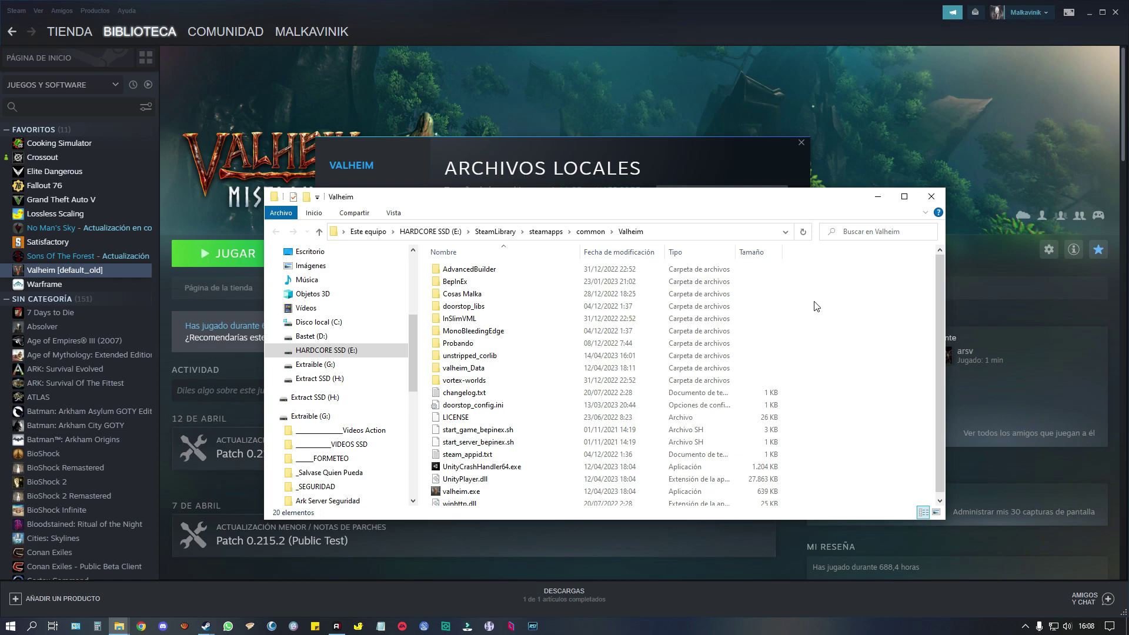
Paste the copied BepInEx files into the Valheim installation folder, replacing the existing files with the same names
key("ctrl+v")
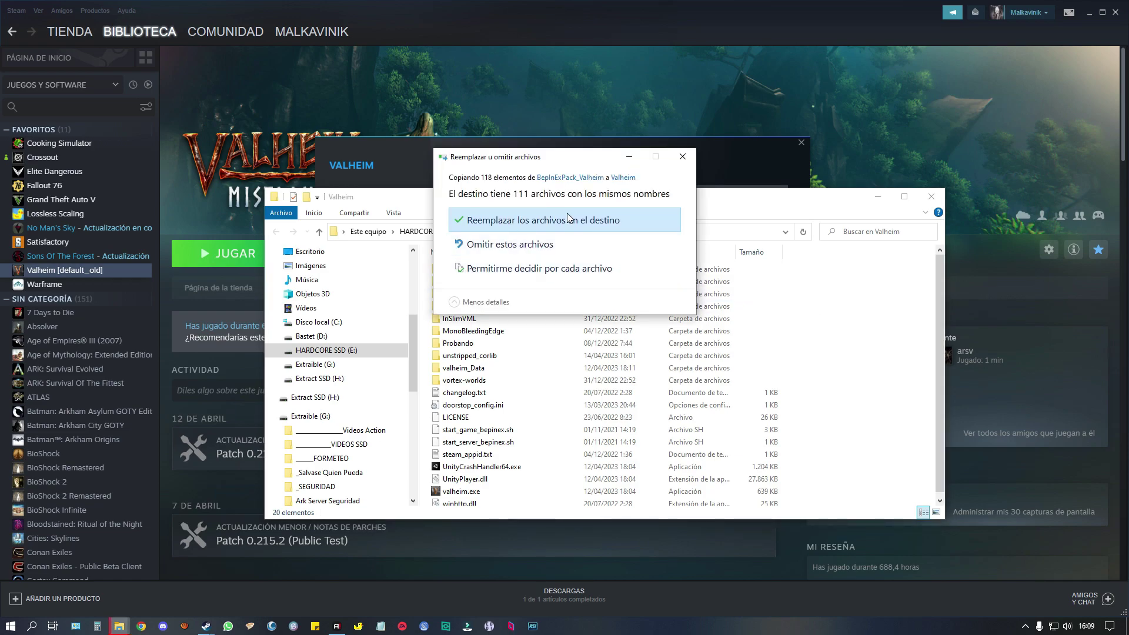
left_click(533, 220)
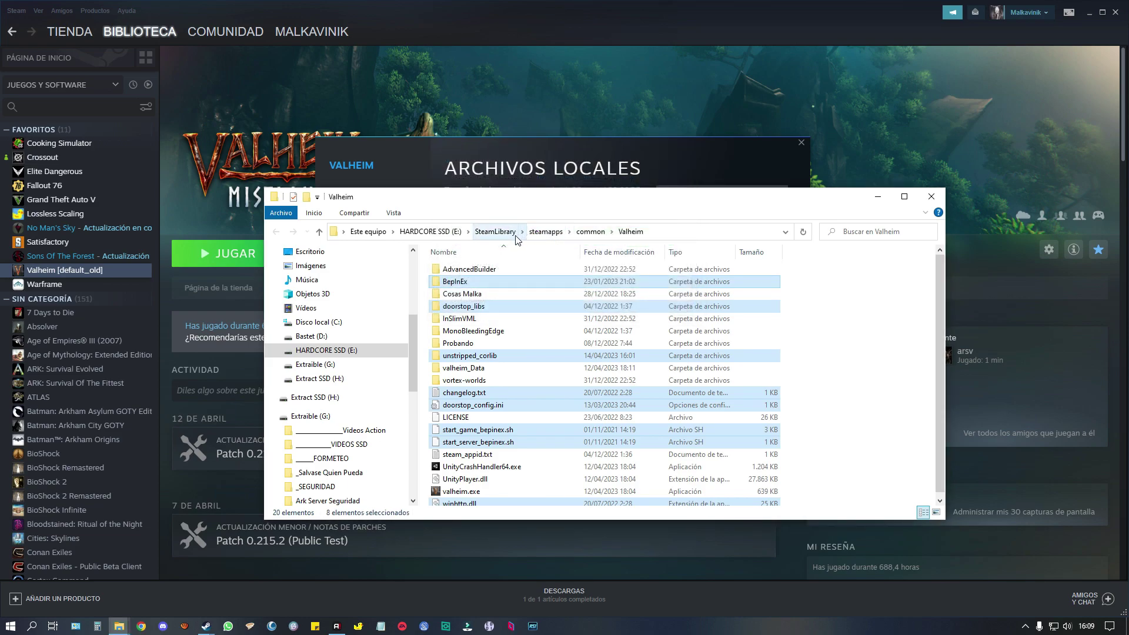
scroll(594, 315, "down", 1)
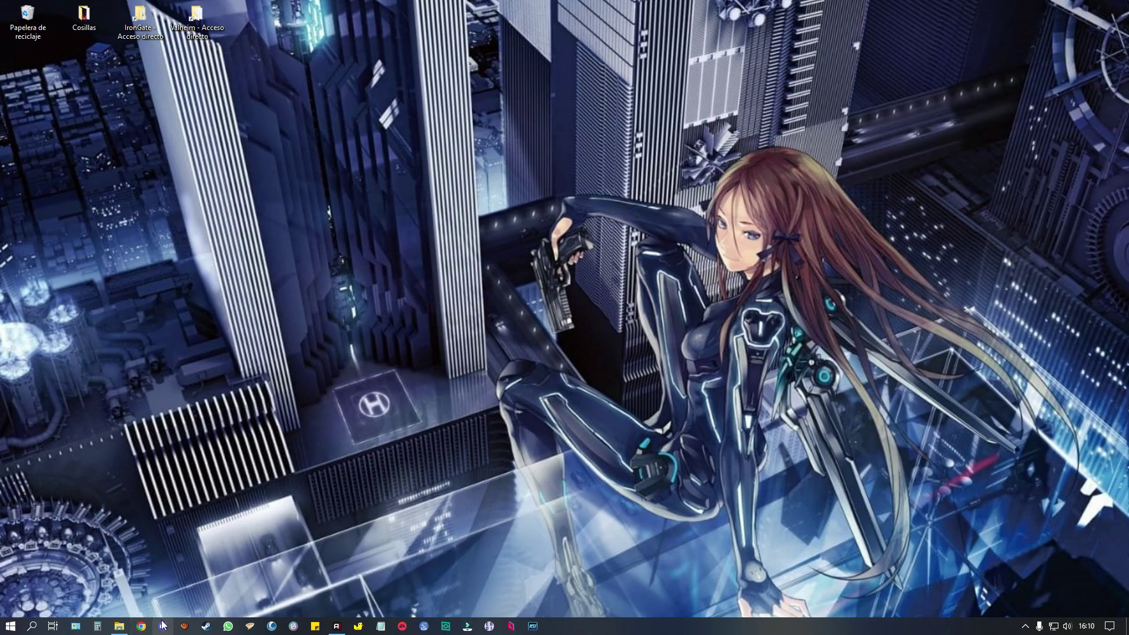
Switch to Chrome, search Google for "valheim nexus" and open the Valheim Nexus - Mods and community result
left_click(142, 627)
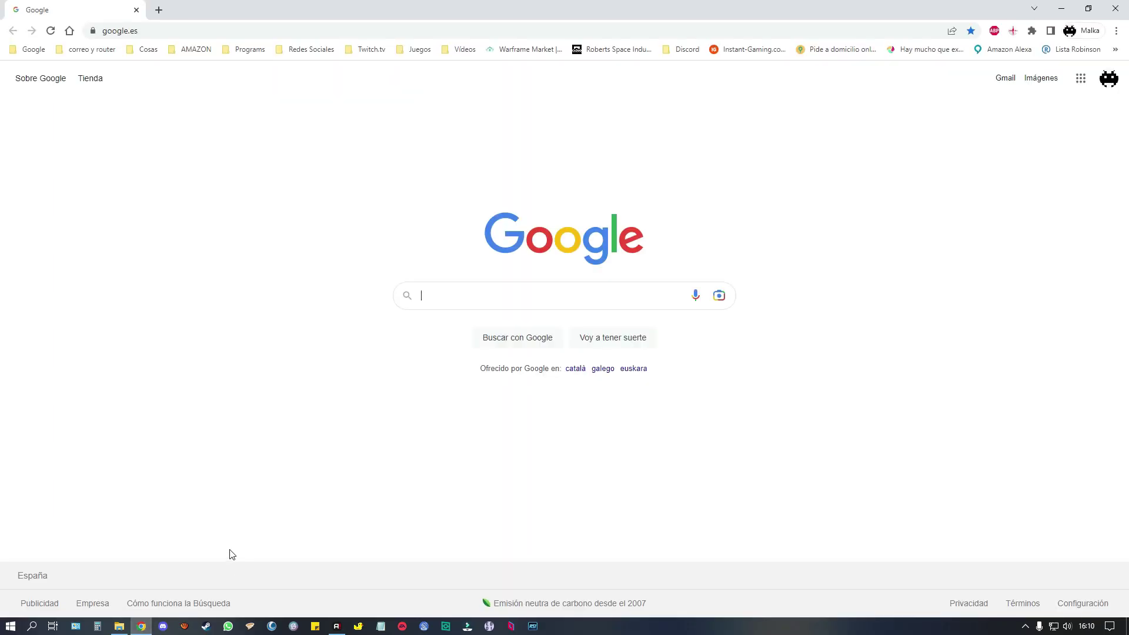
left_click(437, 302)
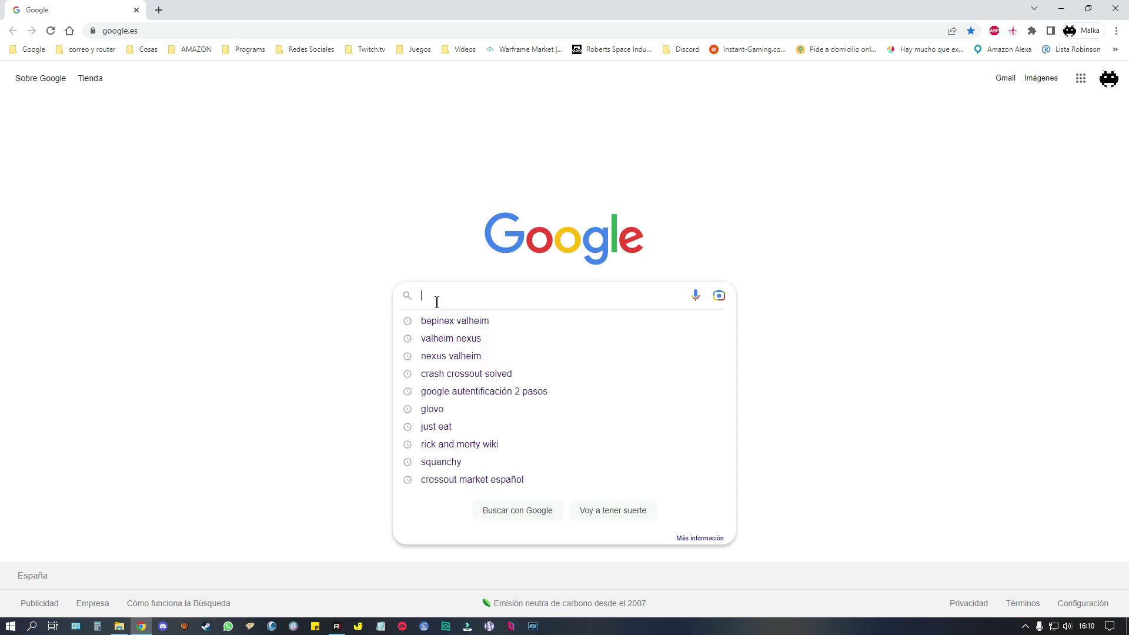
type("valheimn")
key("BackSpace")
type("nexus")
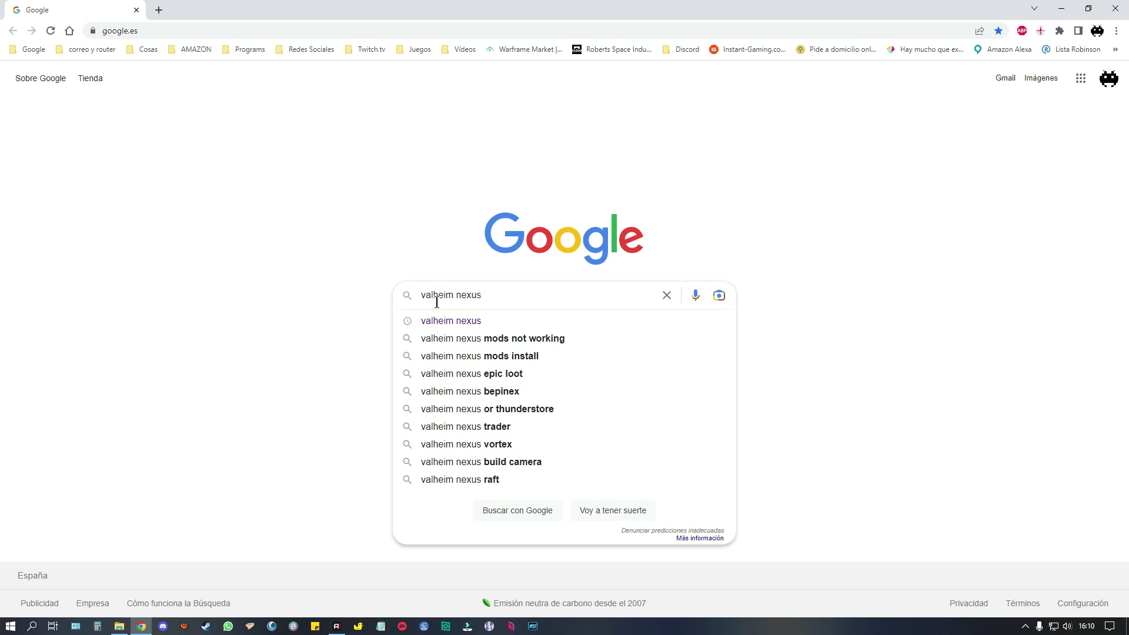
key("Return")
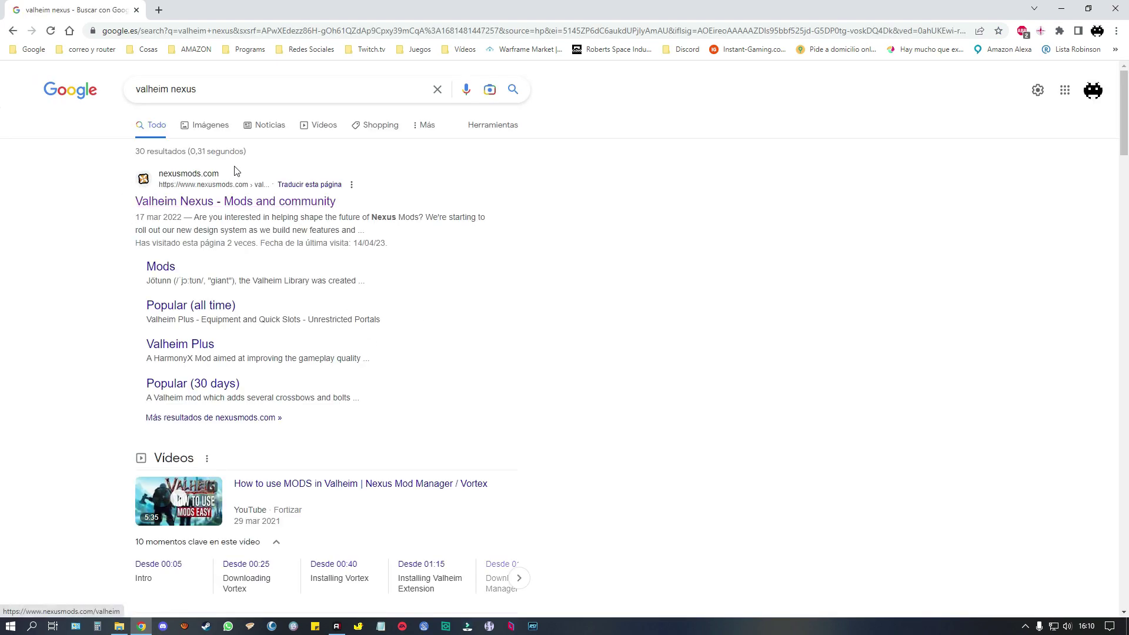
left_click(201, 202)
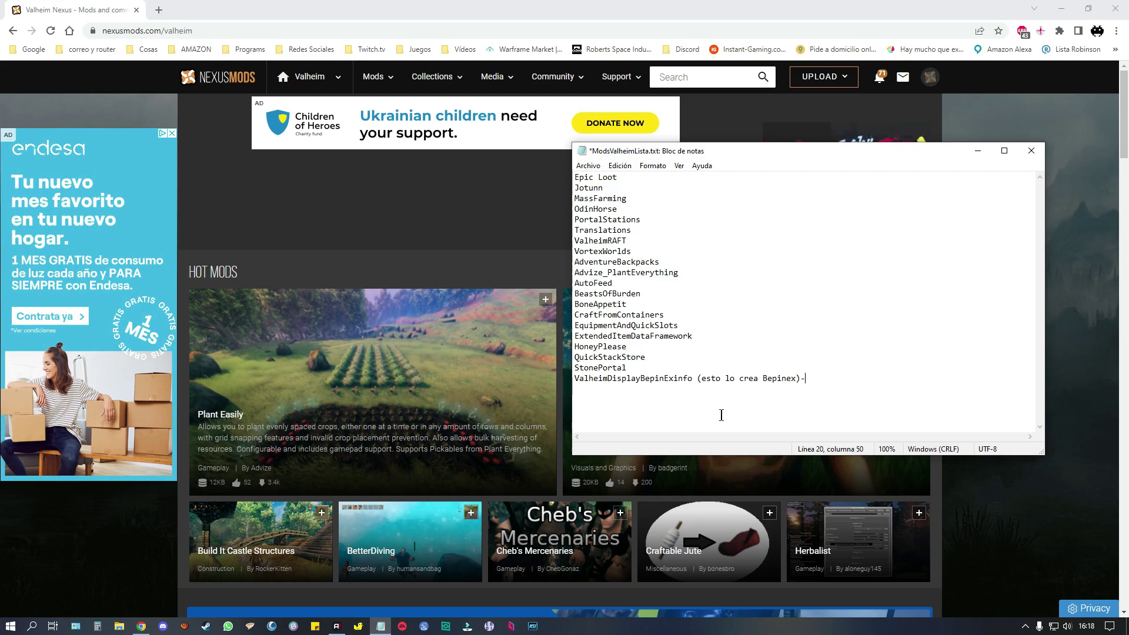
End the ValheimDisplayBepinExinfo line of the mod list with a hyphen and return to the Valheim Nexus page
key("BackSpace")
type("-")
left_click(399, 205)
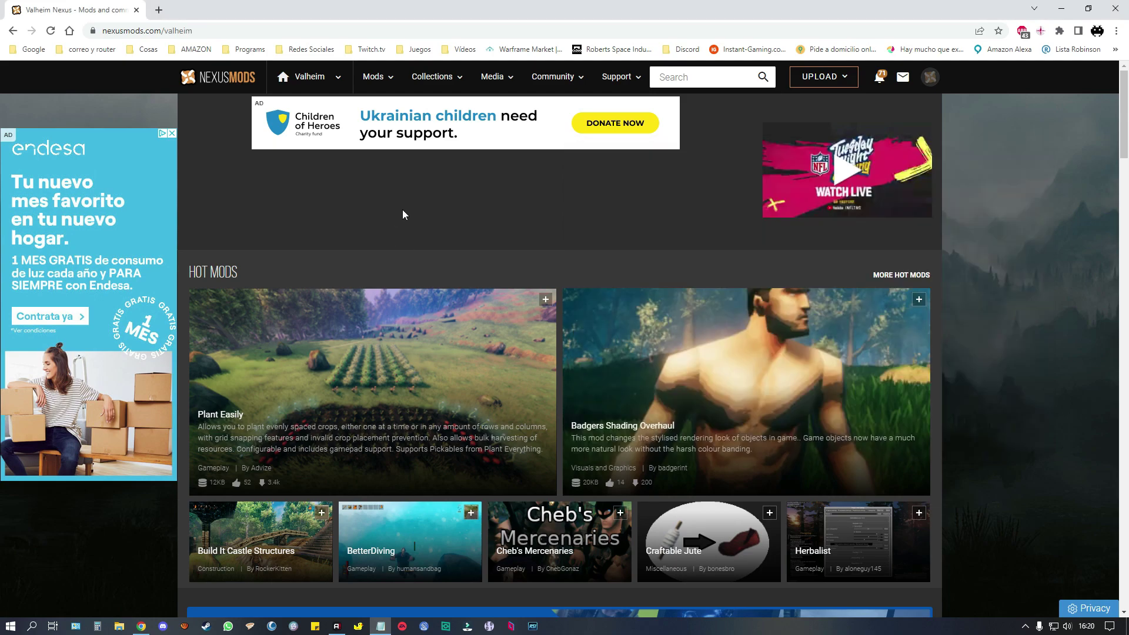
Look over the Valheim Nexus front page and the list of new mods this week
scroll(505, 254, "down", 2)
scroll(506, 257, "down", 3)
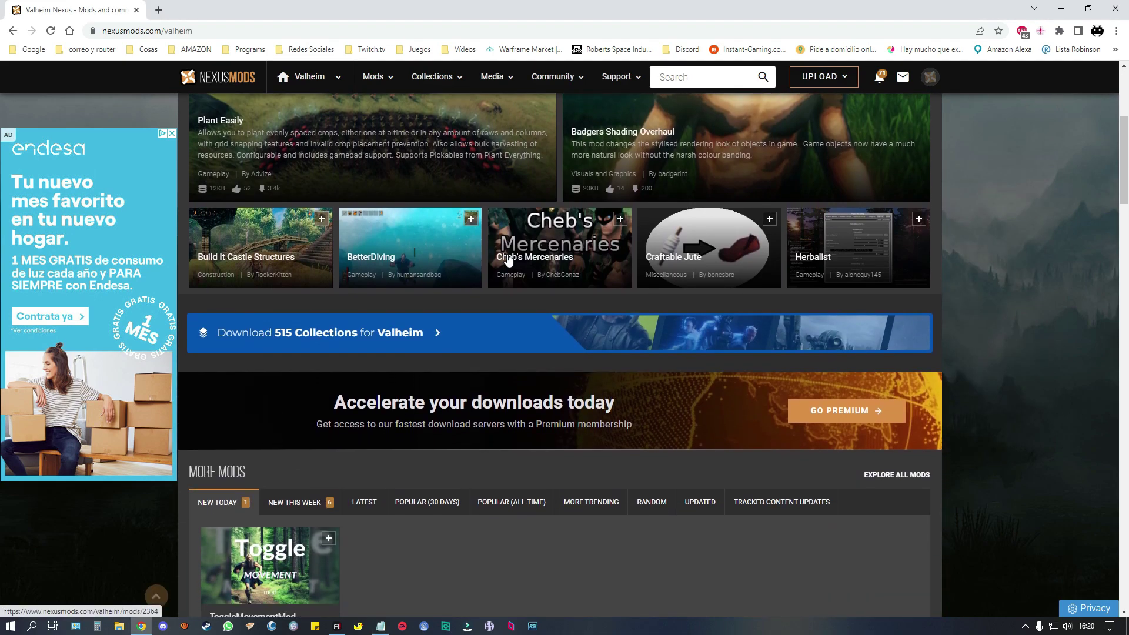
scroll(509, 258, "up", 5)
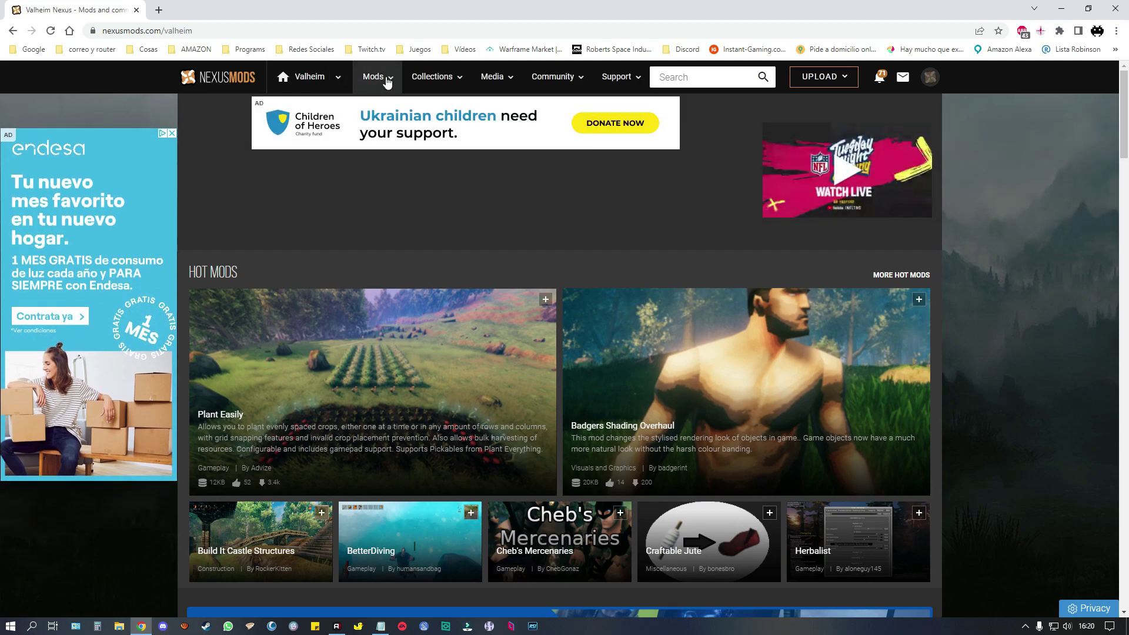
mouse_move(386, 81)
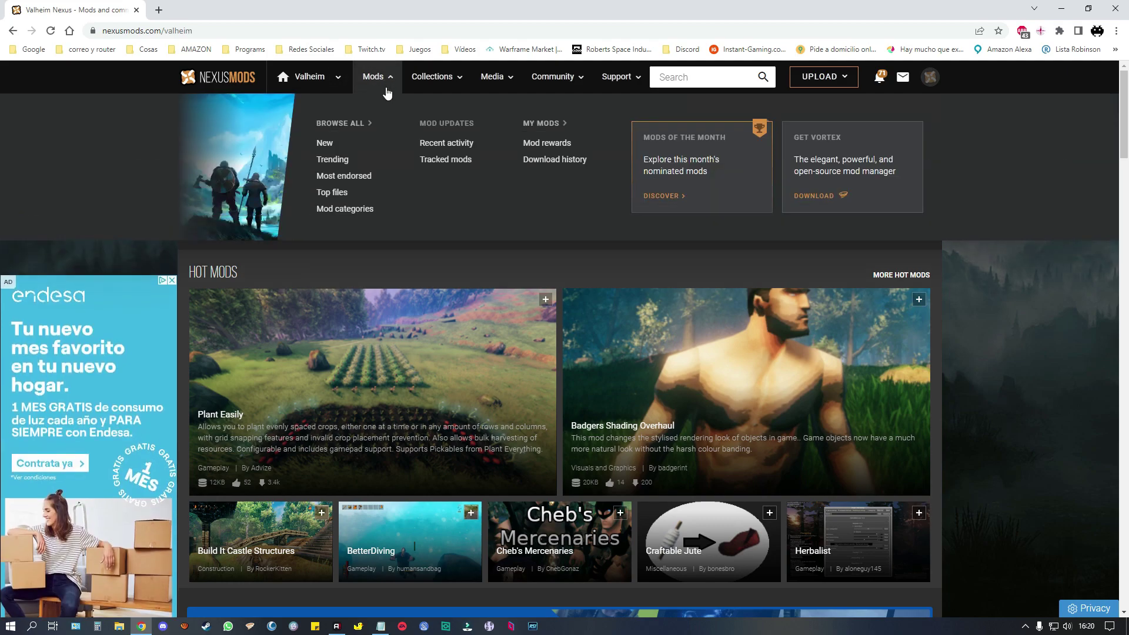
left_click(331, 147)
scroll(411, 262, "down", 7)
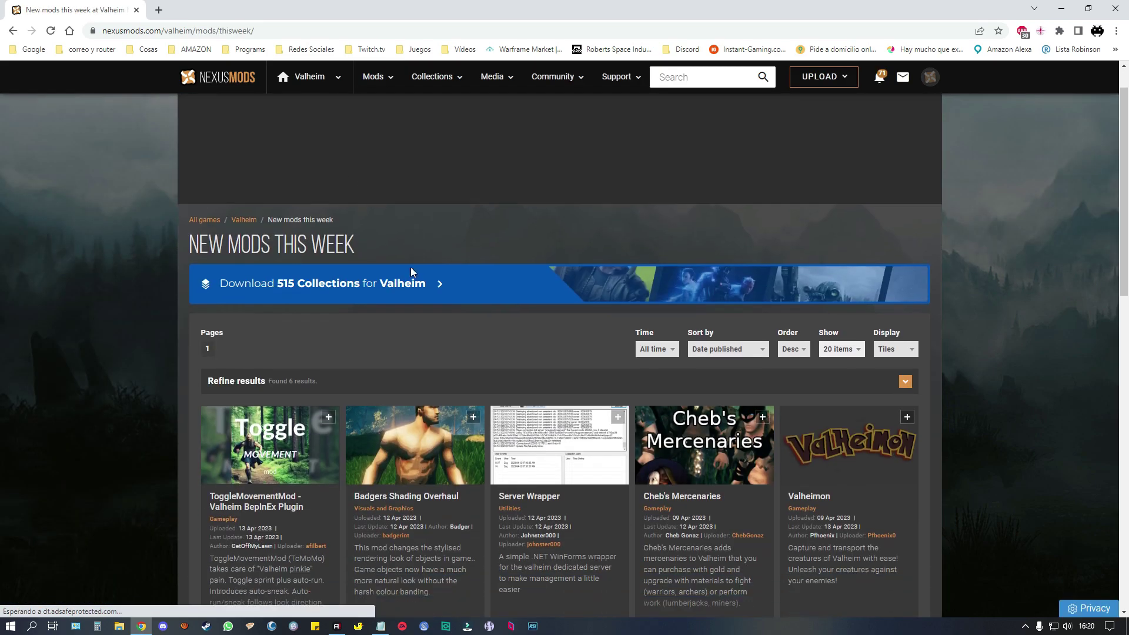
scroll(418, 248, "up", 7)
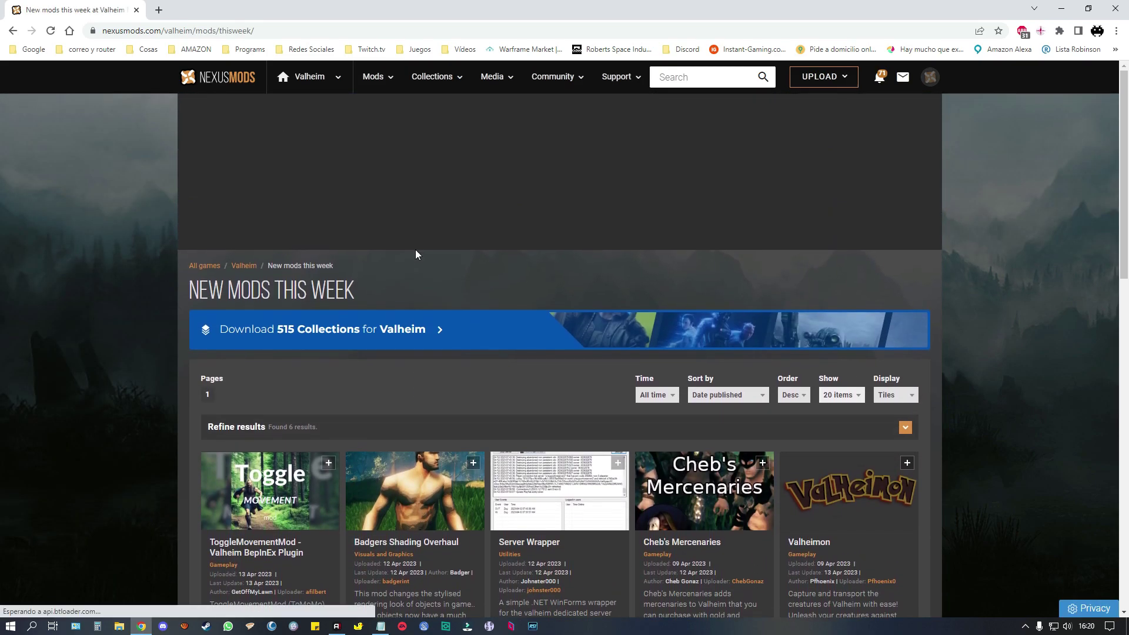
Open the list of most endorsed Valheim mods and look through its first entries
left_click(386, 80)
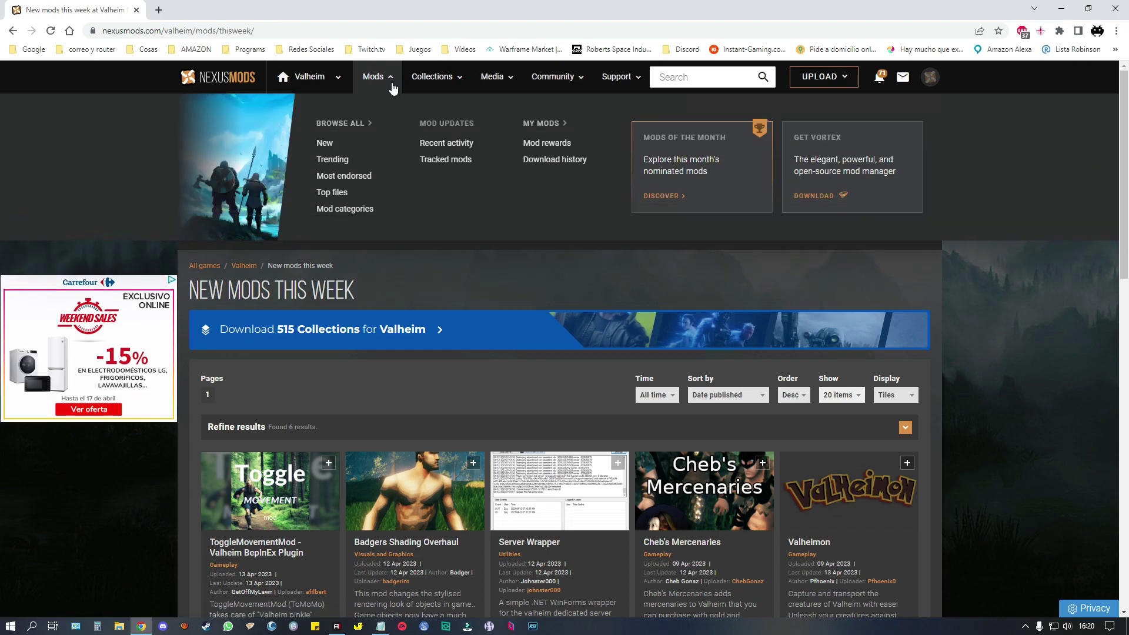
left_click(354, 181)
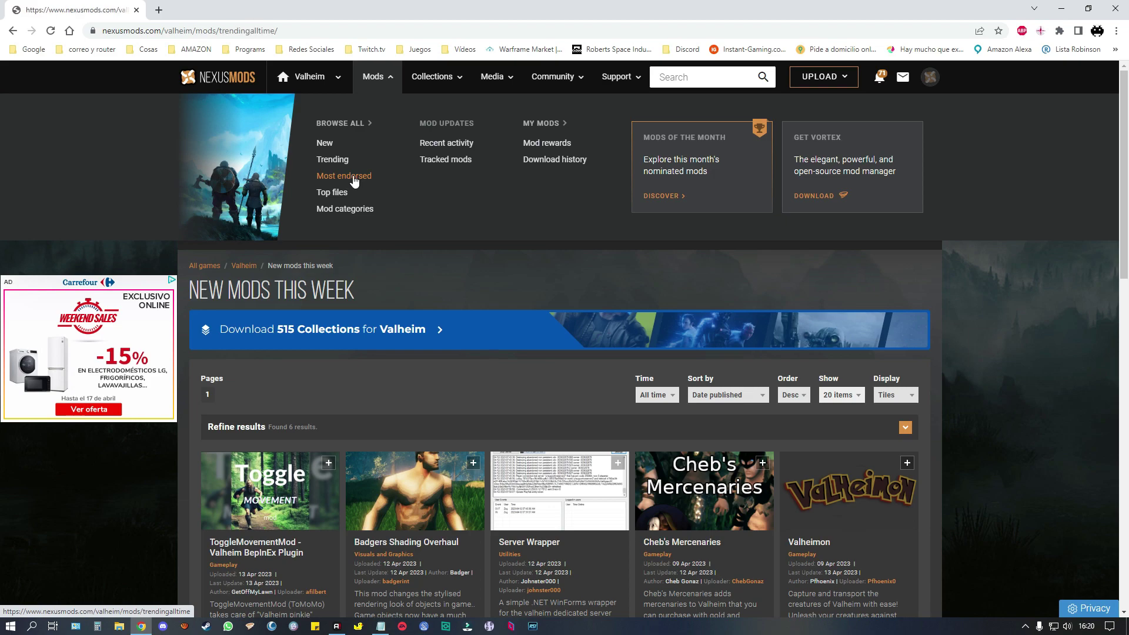
scroll(417, 246, "down", 3)
scroll(425, 240, "down", 2)
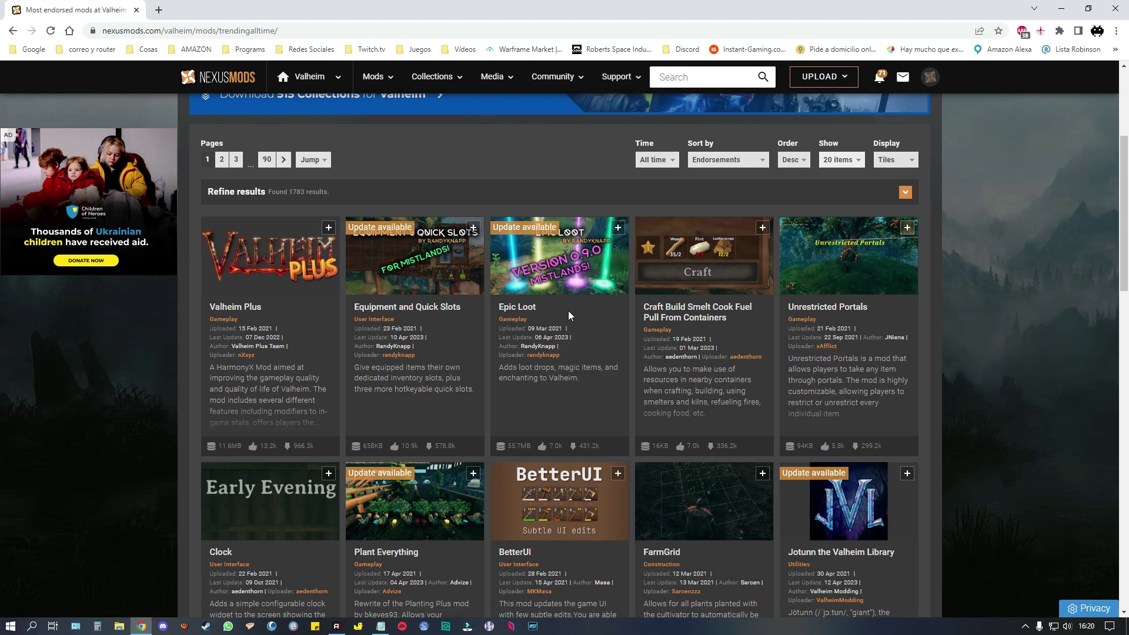
scroll(564, 331, "up", 4)
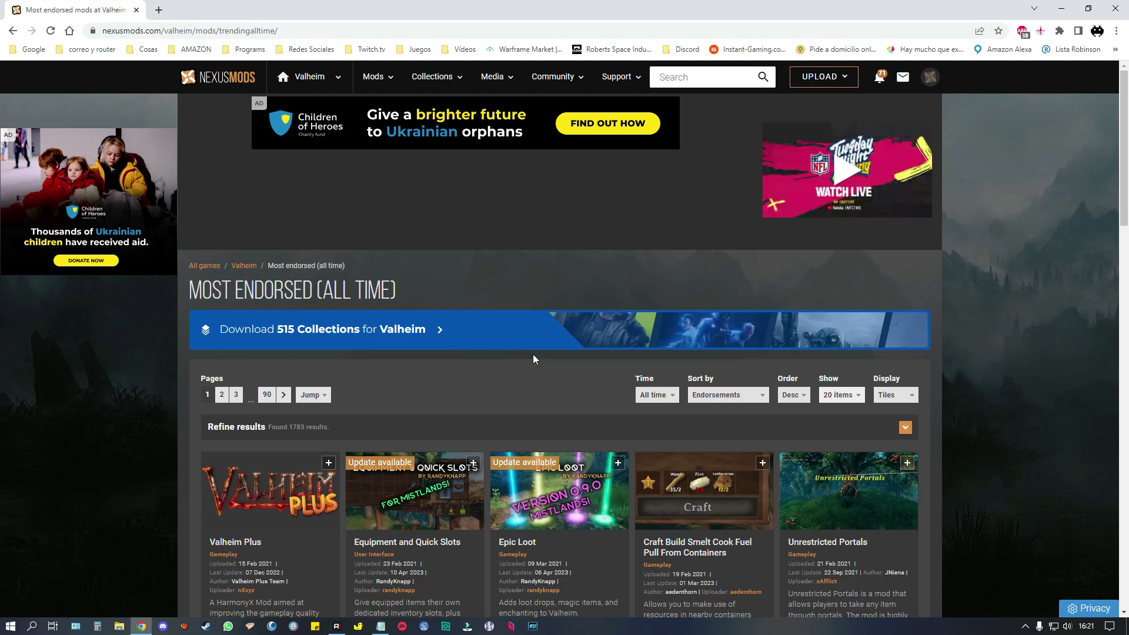
Open the Valheim folder from its desktop shortcut and go to the plugins folder inside BepInEx
key("alt+Tab")
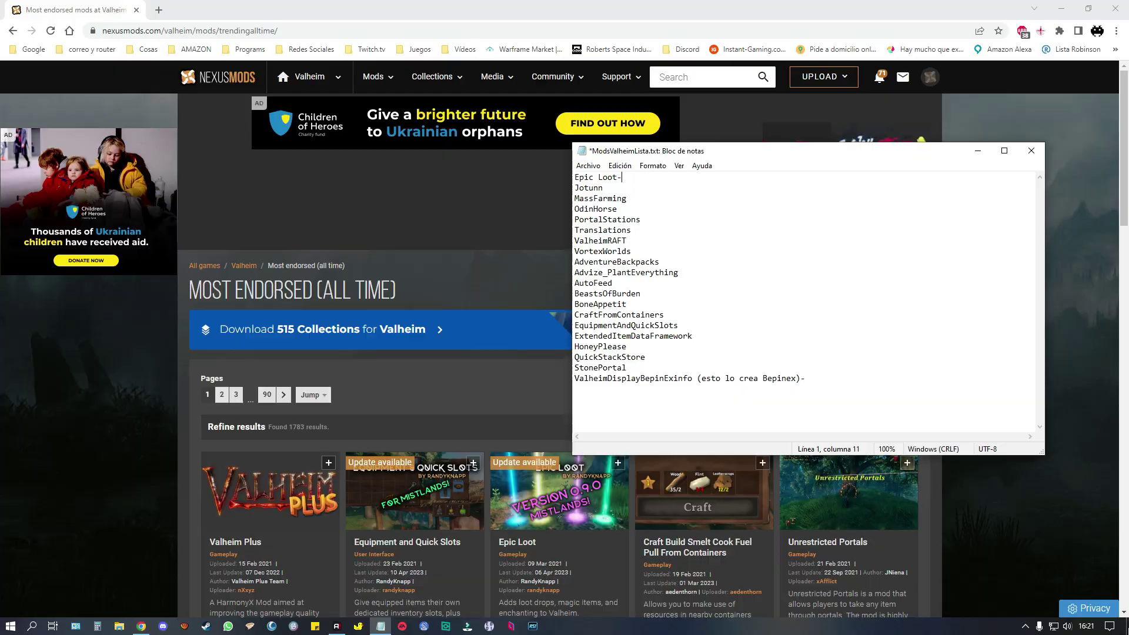
left_click(1126, 627)
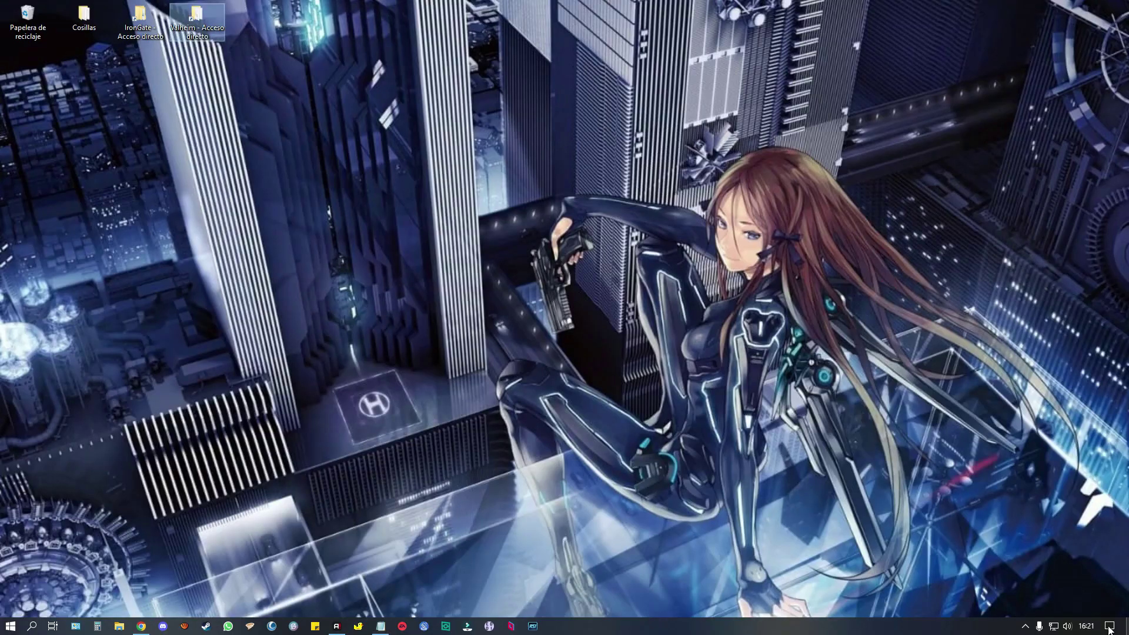
double_click(198, 23)
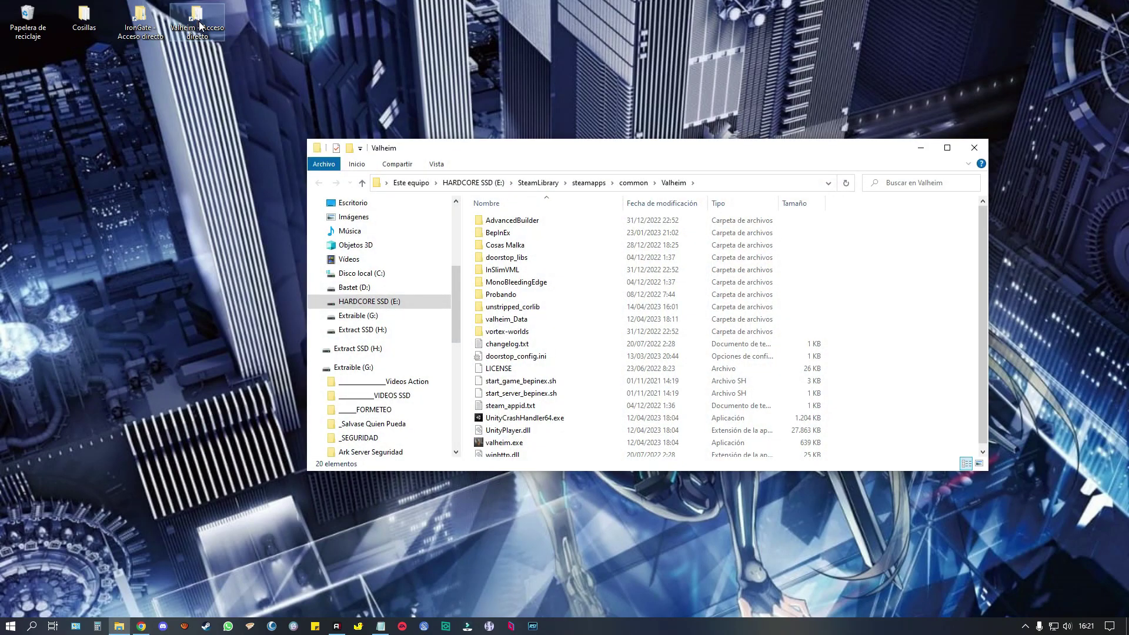
double_click(504, 233)
double_click(497, 270)
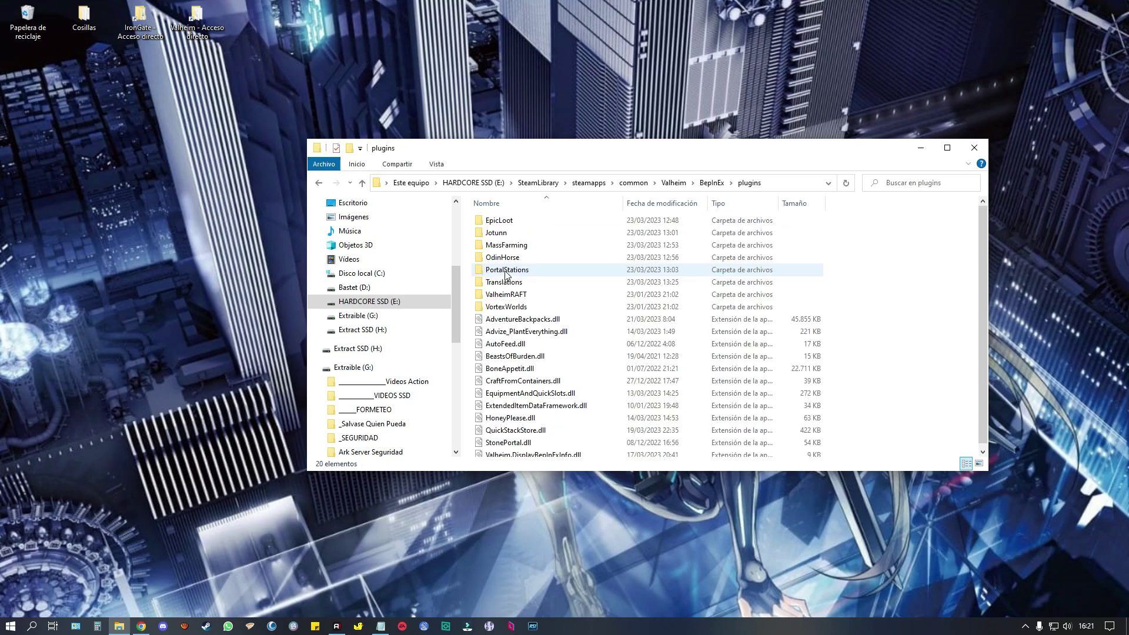
scroll(560, 244, "down", 1)
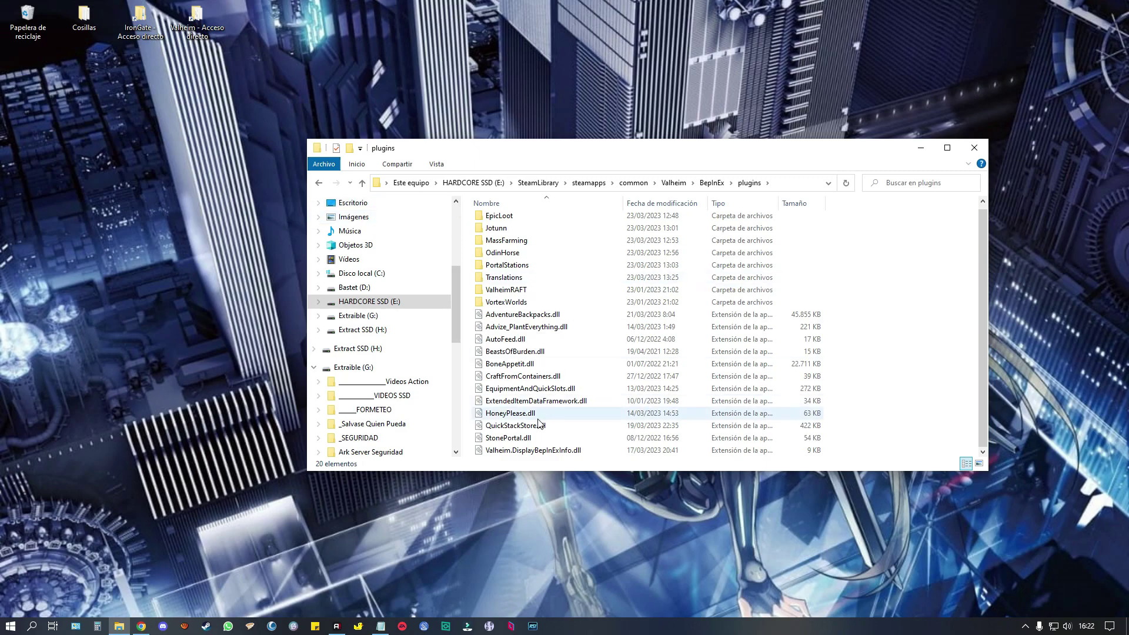
scroll(518, 294, "up", 1)
Move all files and folders from the plugins folder into a new desktop folder named pepito
key("ctrl+a")
scroll(595, 306, "down", 1)
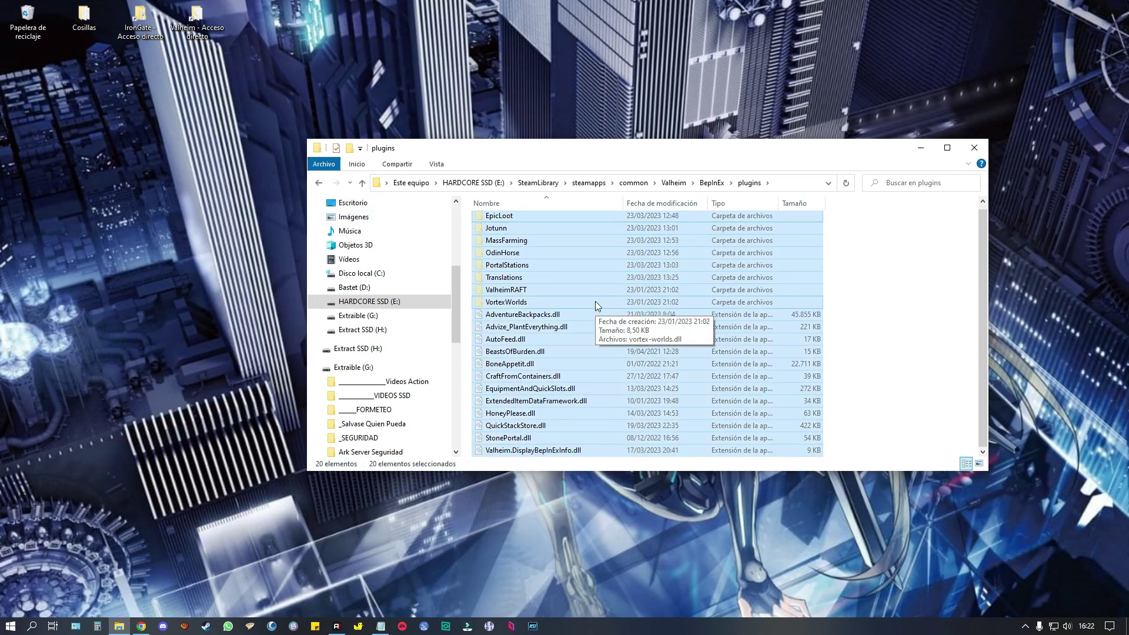
right_click(135, 189)
mouse_move(185, 302)
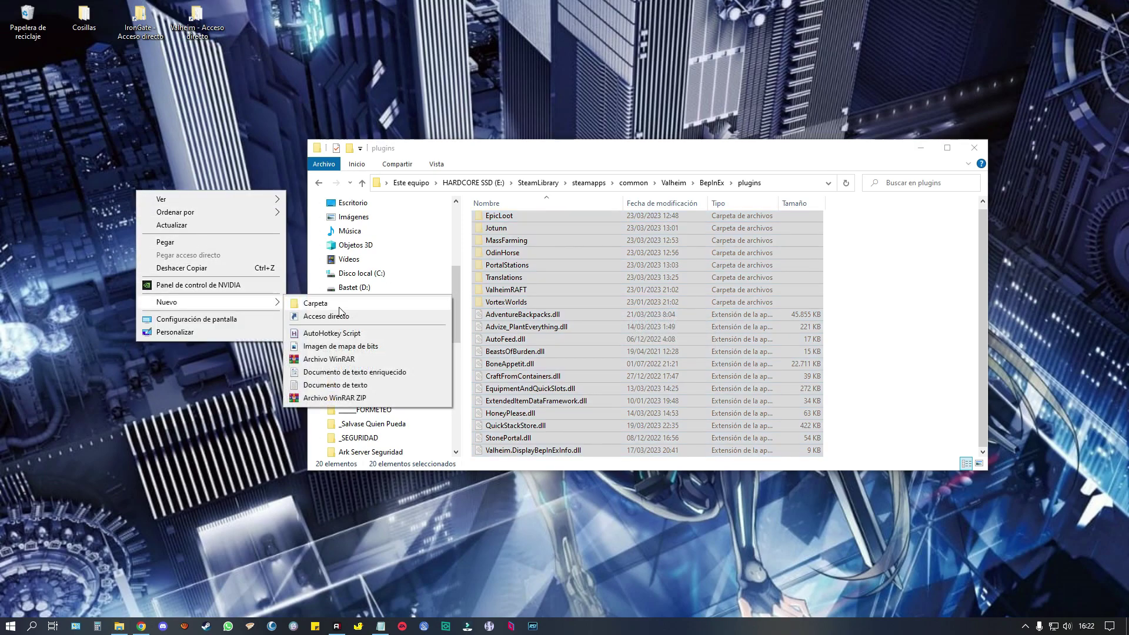
left_click(337, 304)
type("pepito")
key("Return")
key("Return")
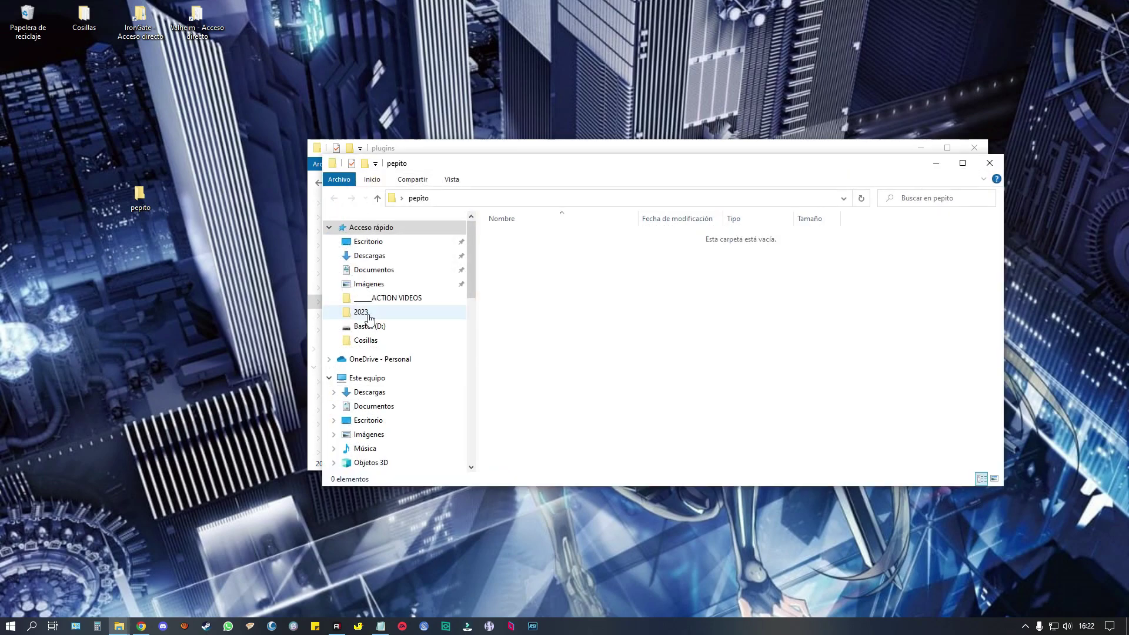
key("ctrl+v")
left_click(980, 167)
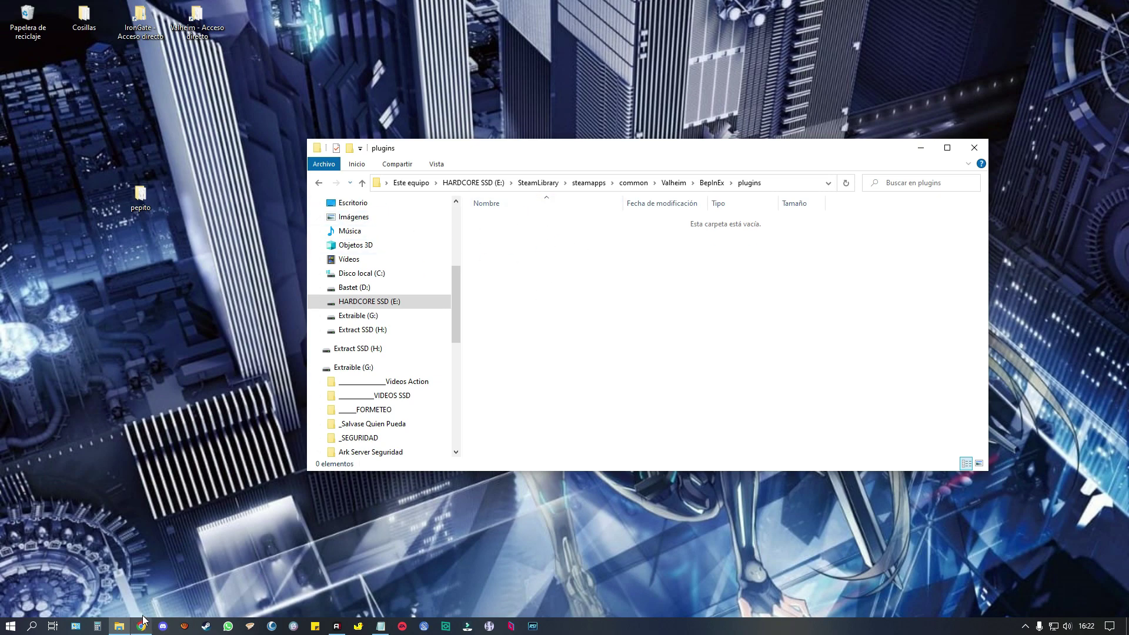
Go back to the BepInEx folder to check its location and reopen the plugins folder
left_click(324, 185)
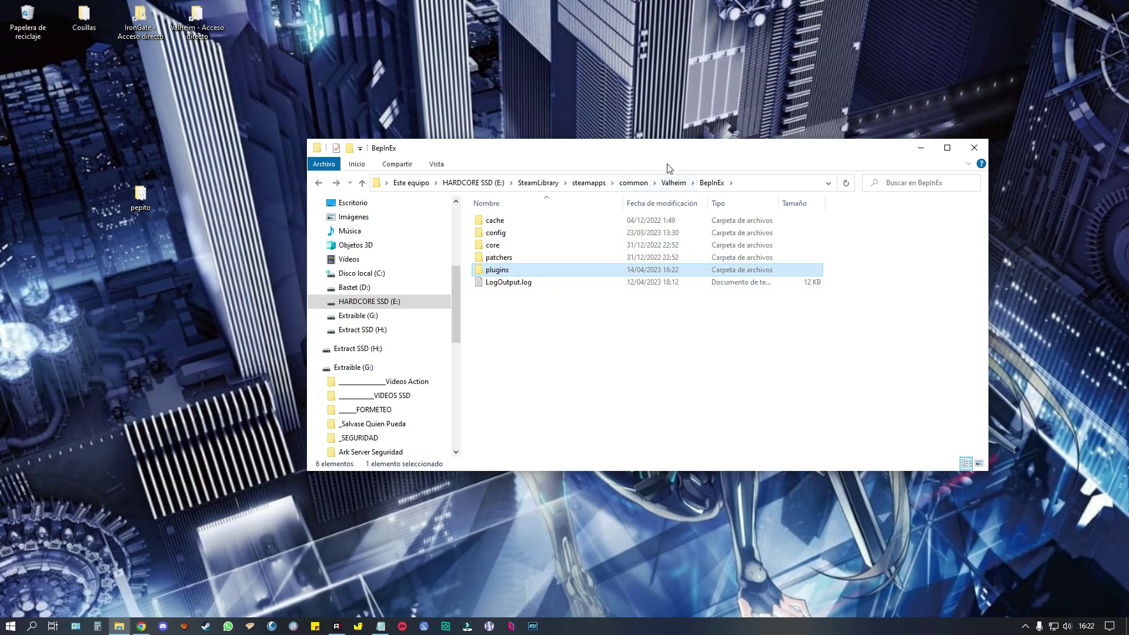
double_click(500, 270)
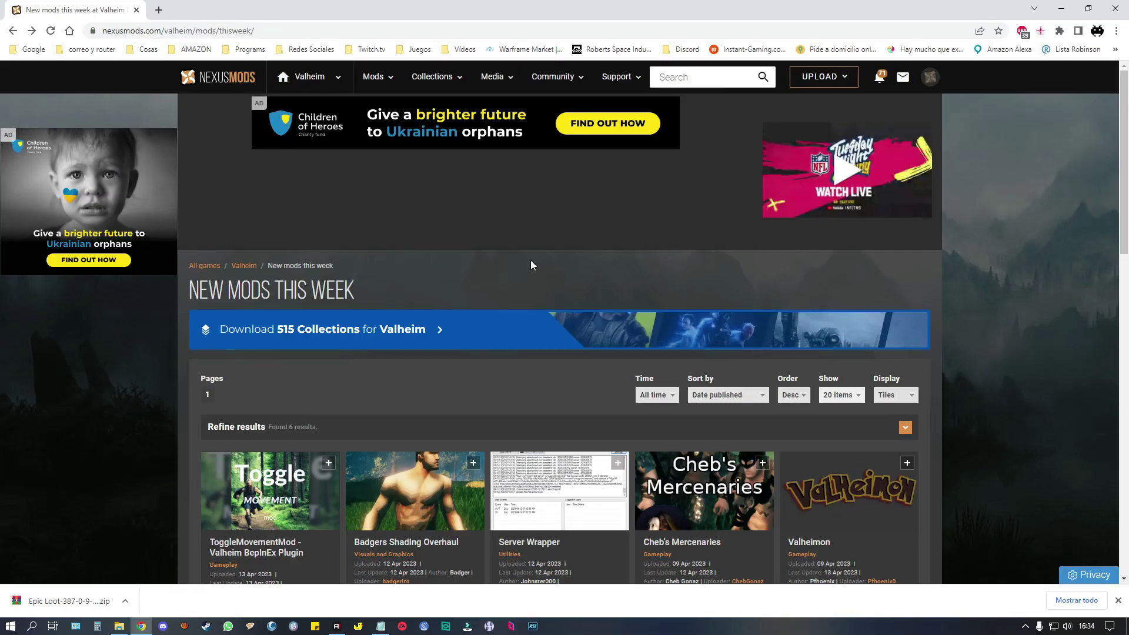
Search Nexus Mods for "epic loot", open the Epic Loot mod page and show its files
left_click(672, 74)
type("epic loot")
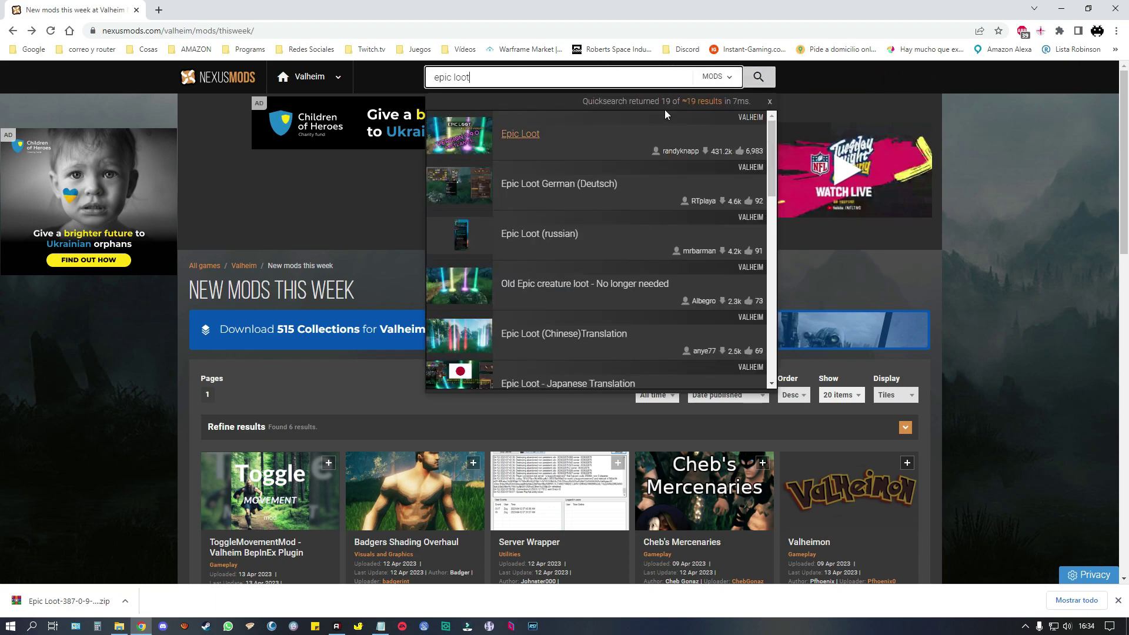
left_click(520, 135)
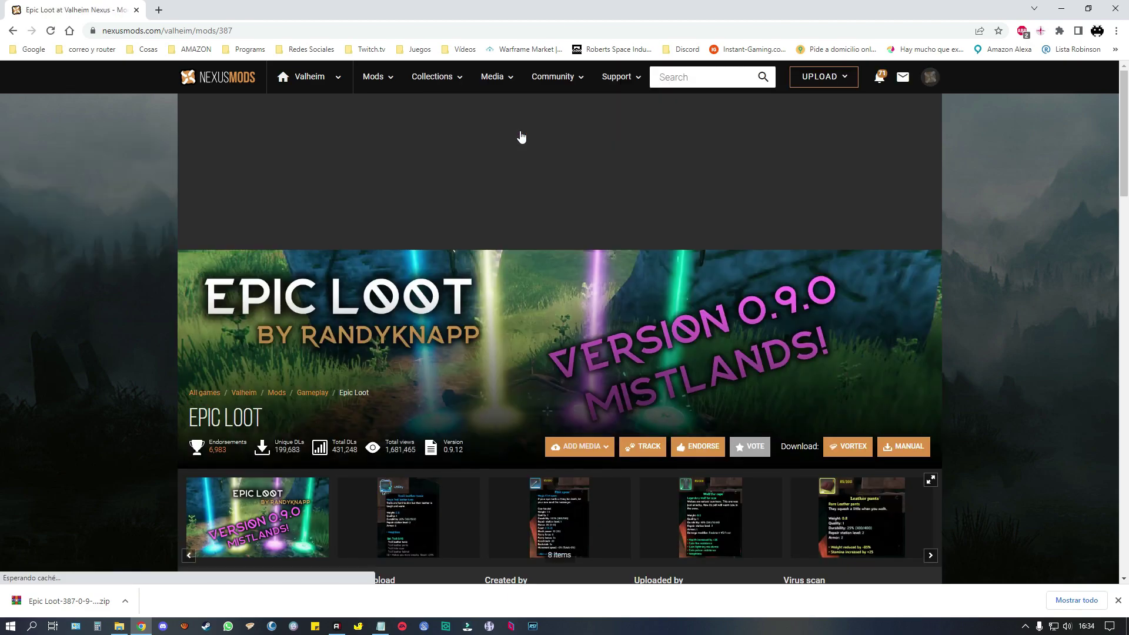
scroll(435, 240, "down", 4)
scroll(410, 250, "down", 2)
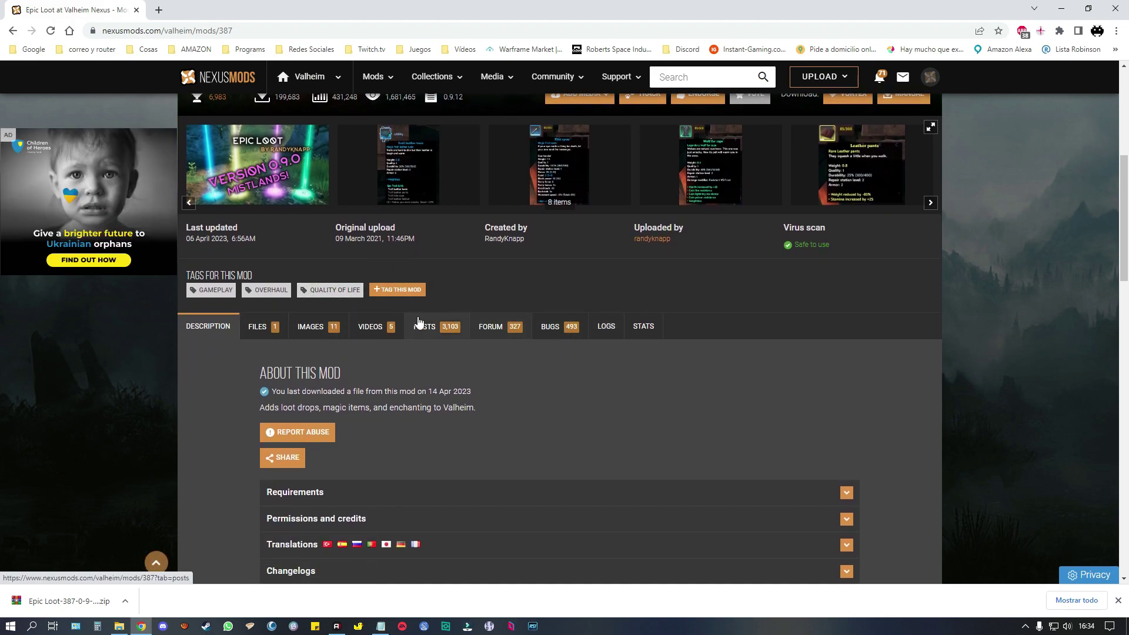
left_click(263, 331)
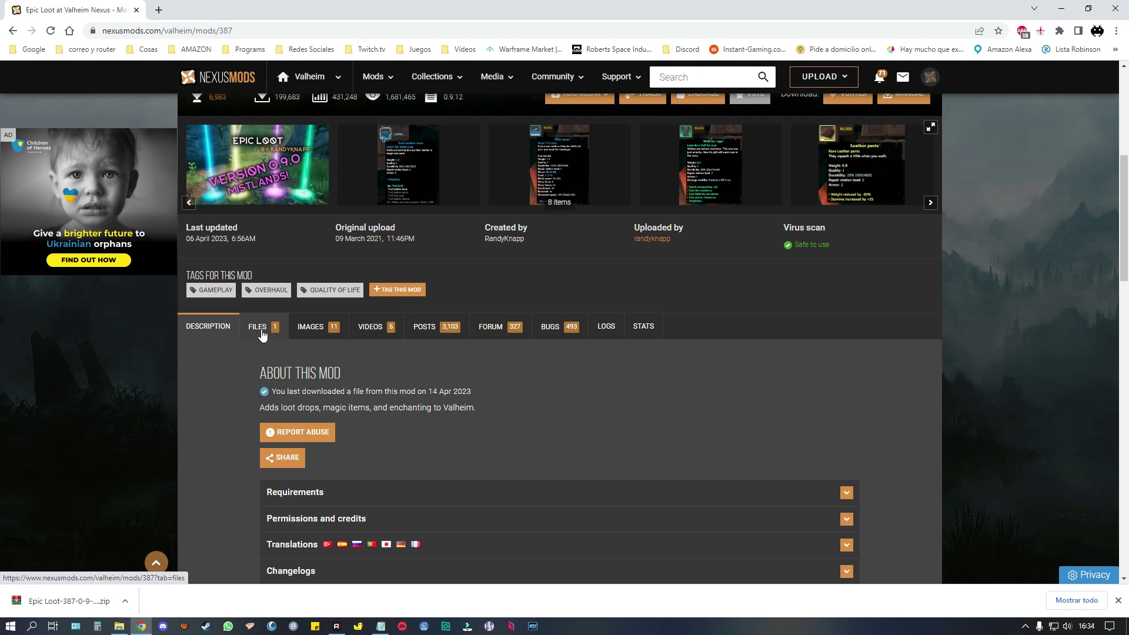
Download the main Epic Loot file, version 0.9.12, manually using the free slow download
scroll(294, 330, "down", 3)
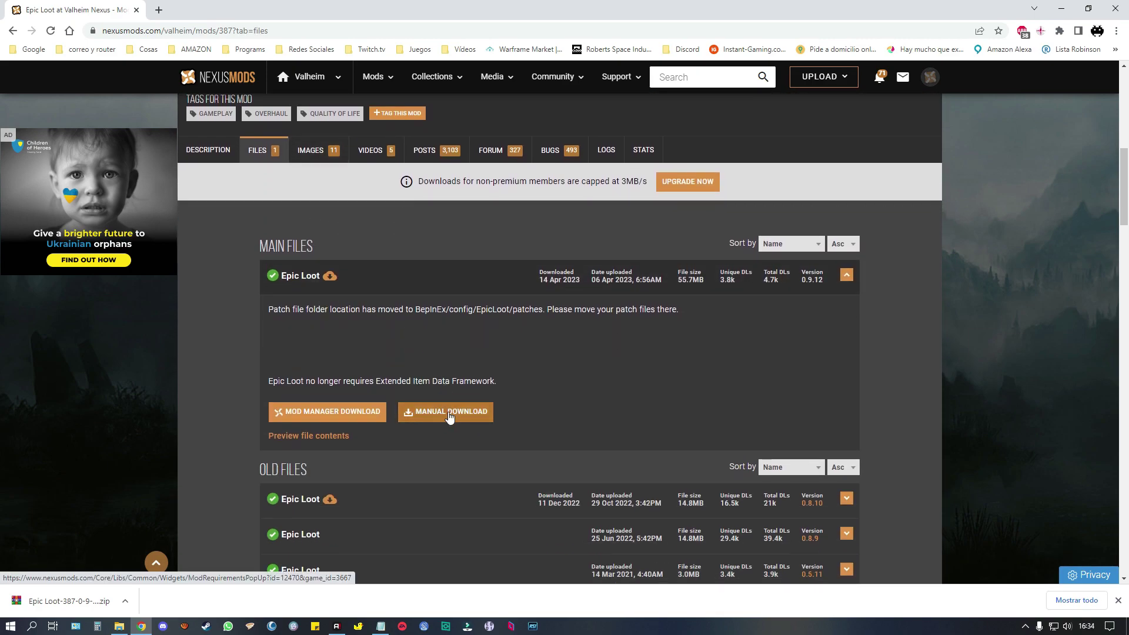
left_click(449, 413)
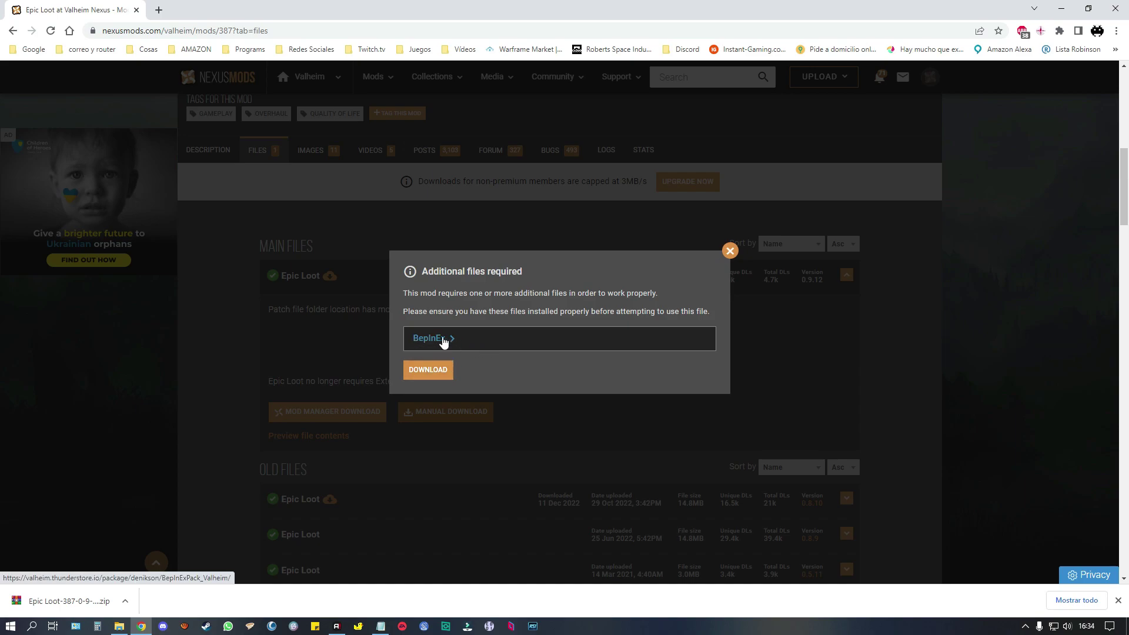
left_click(427, 372)
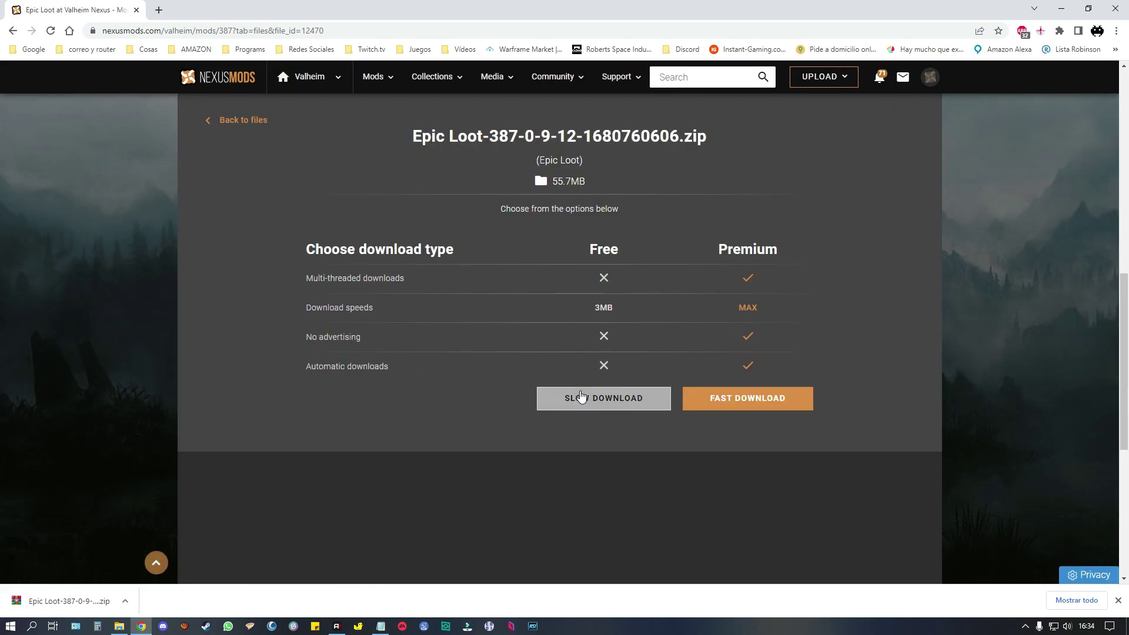
left_click(581, 397)
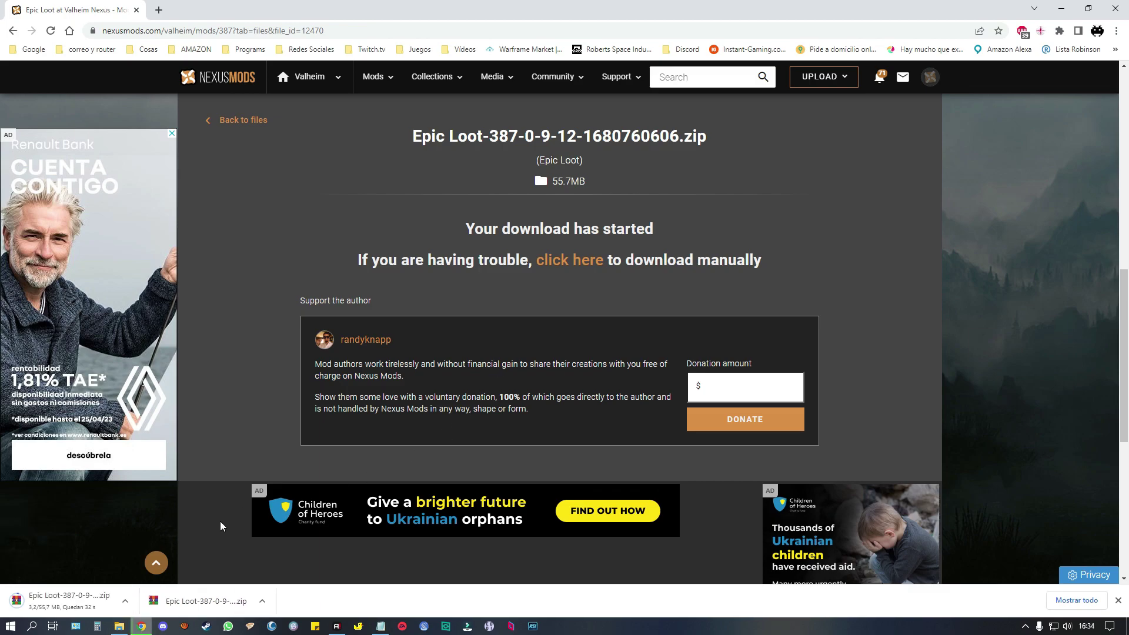
Show the downloaded Epic Loot archive in its folder and extract its contents there
right_click(81, 604)
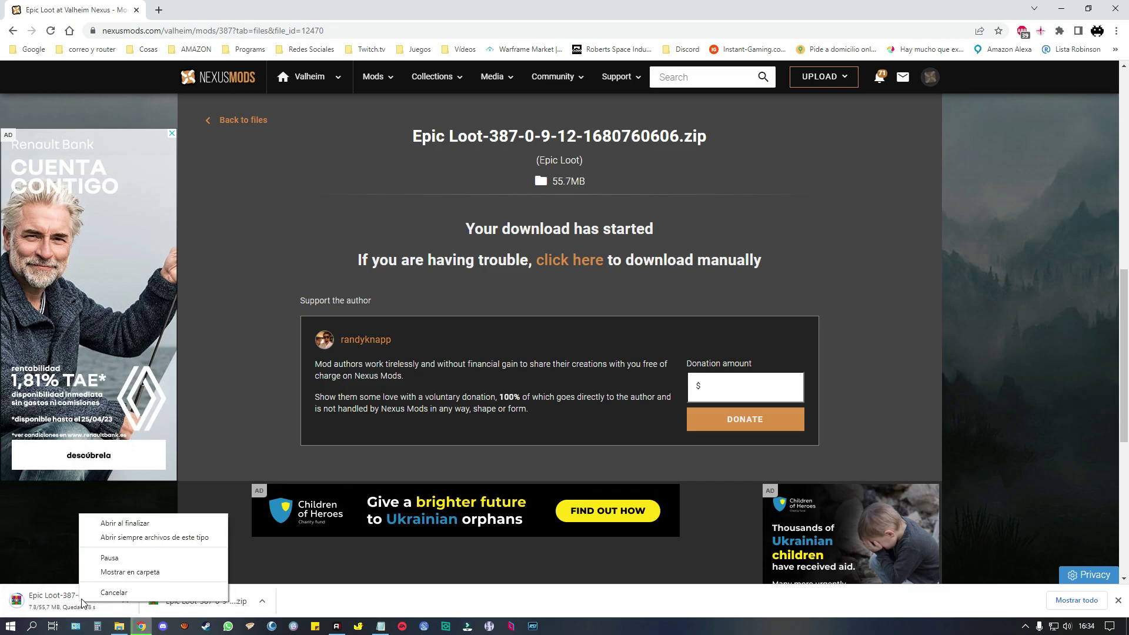
left_click(114, 574)
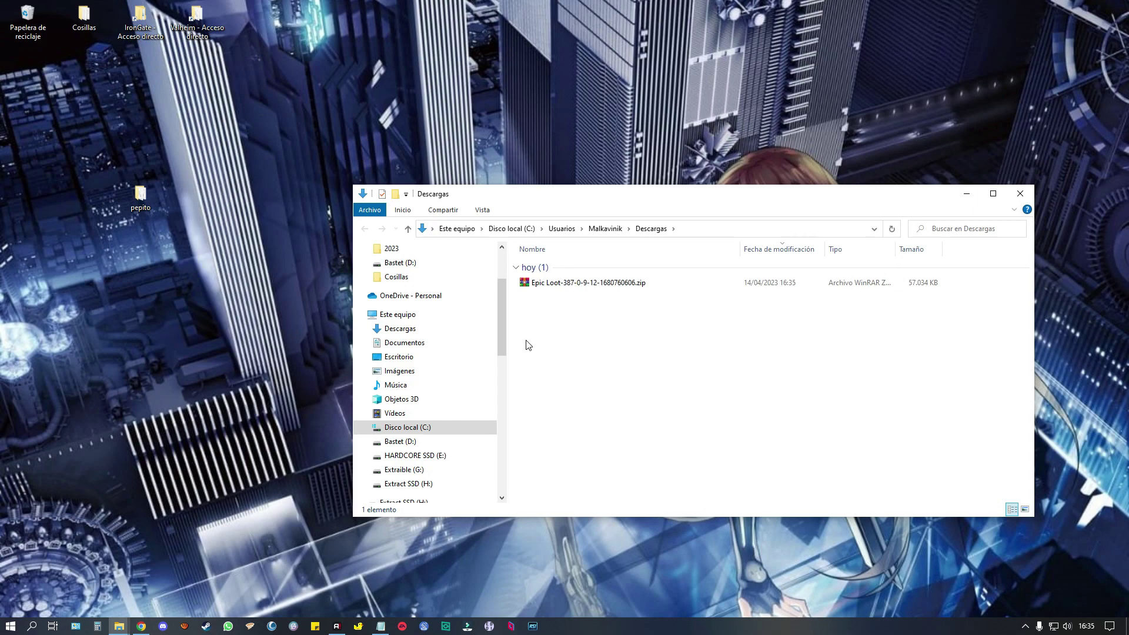
left_click(546, 288)
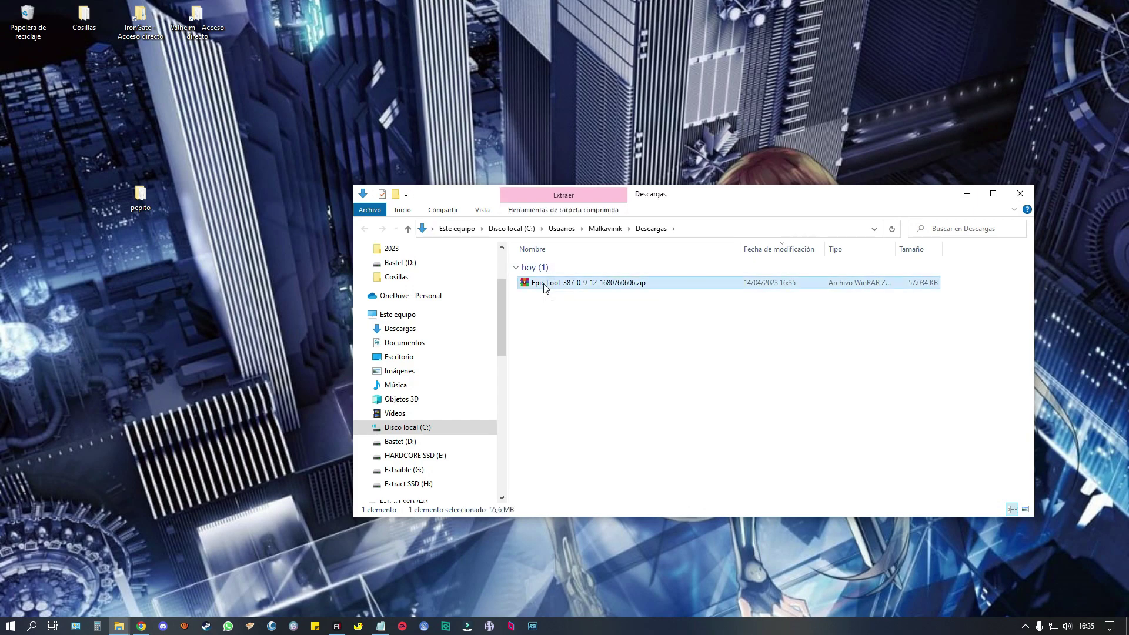
right_click(545, 289)
left_click(575, 351)
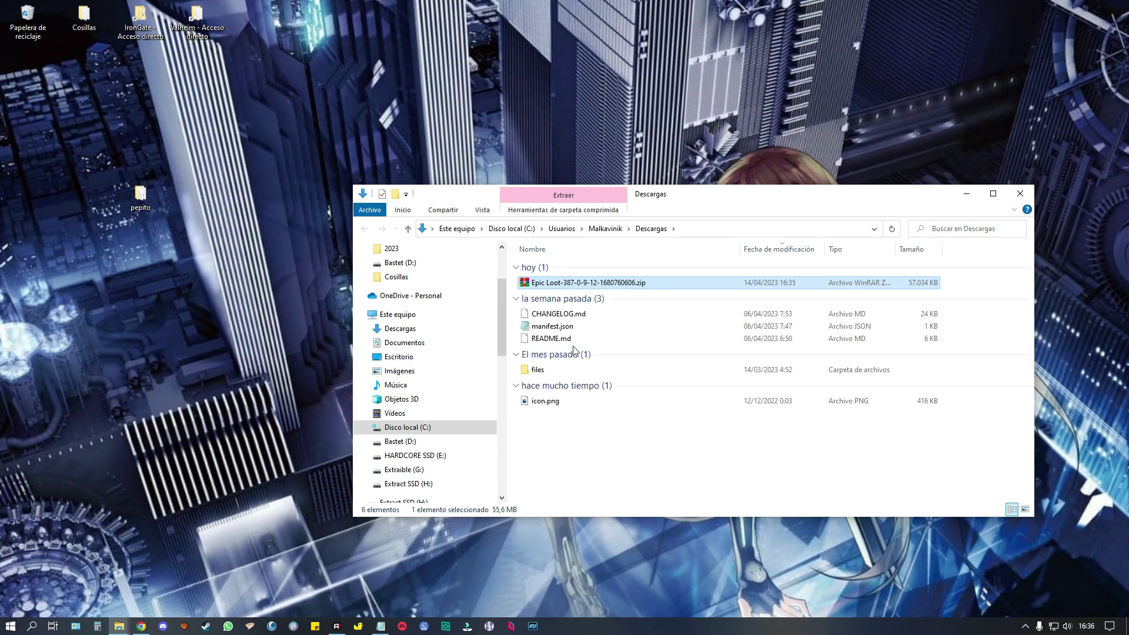
Delete the Epic Loot archive, CHANGELOG.md, manifest.json, README.md and icon.png from Descargas, keeping only the files folder
left_click(558, 314, "ctrl")
left_click(555, 327, "ctrl")
left_click(553, 339, "ctrl")
left_click(551, 402, "ctrl")
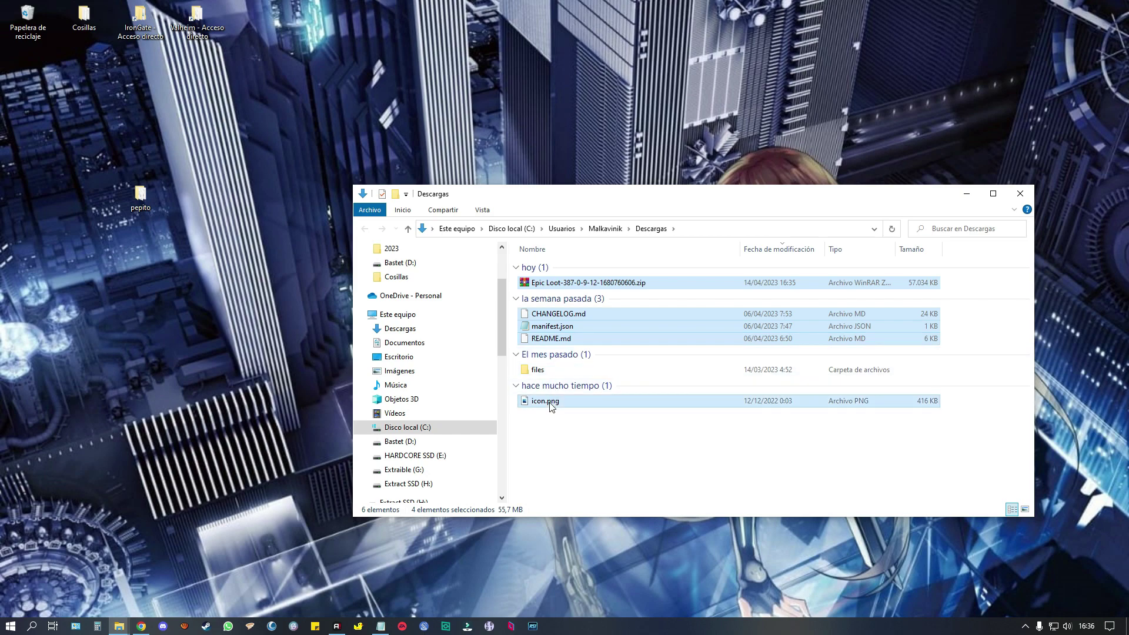
key("Delete")
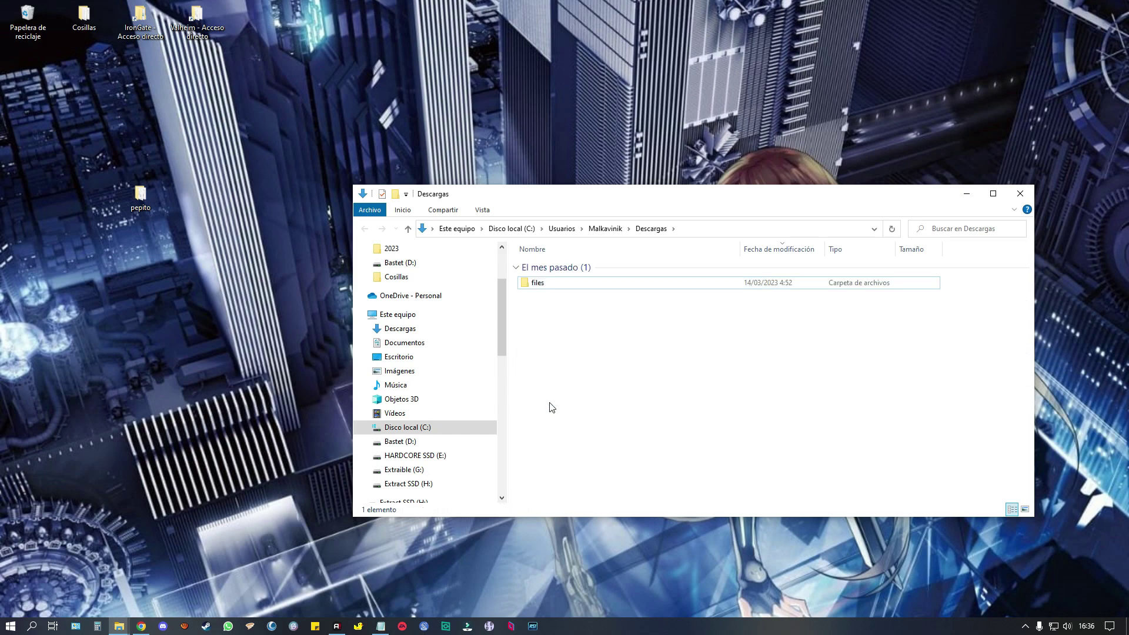
Look inside the extracted files folder and read the Epic Loot installation instructions in the mod page's description
double_click(539, 285)
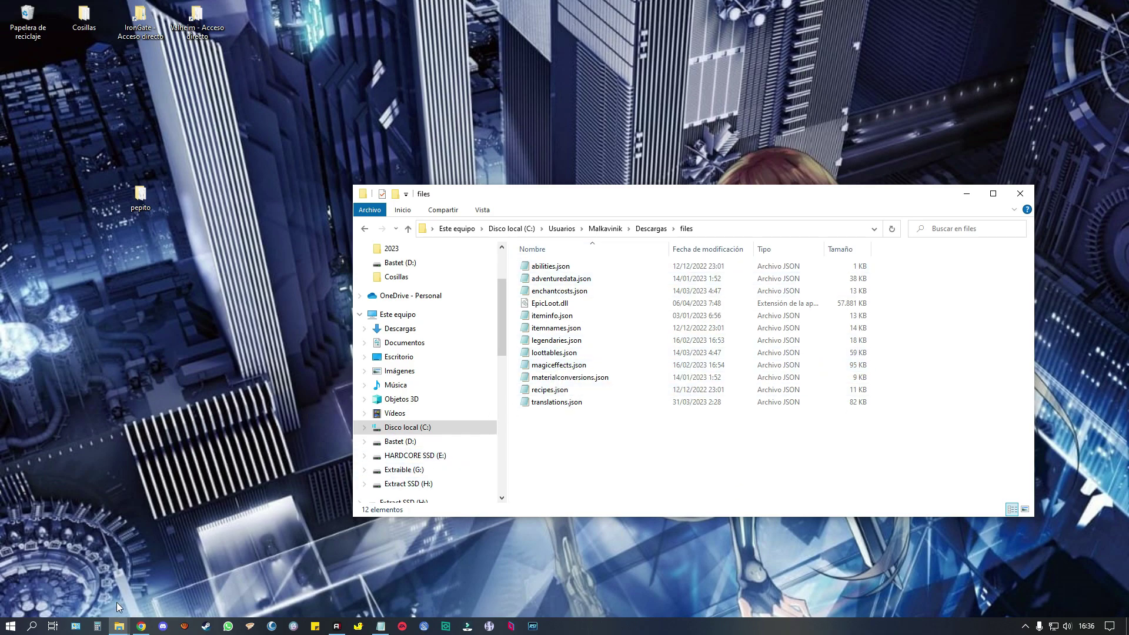
left_click(141, 626)
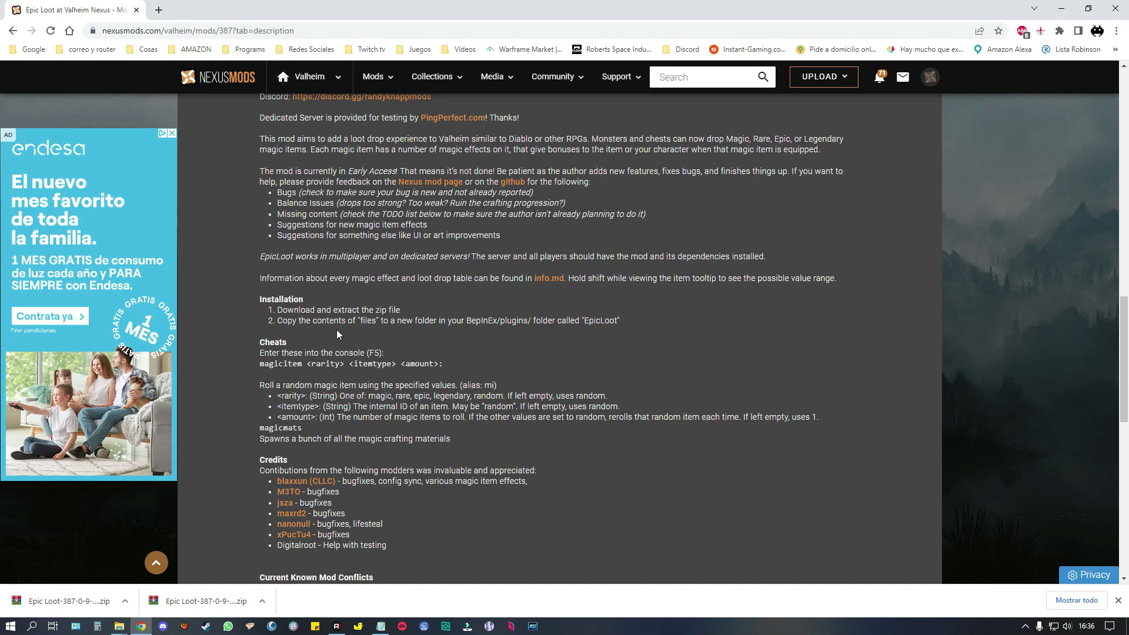
key("Home")
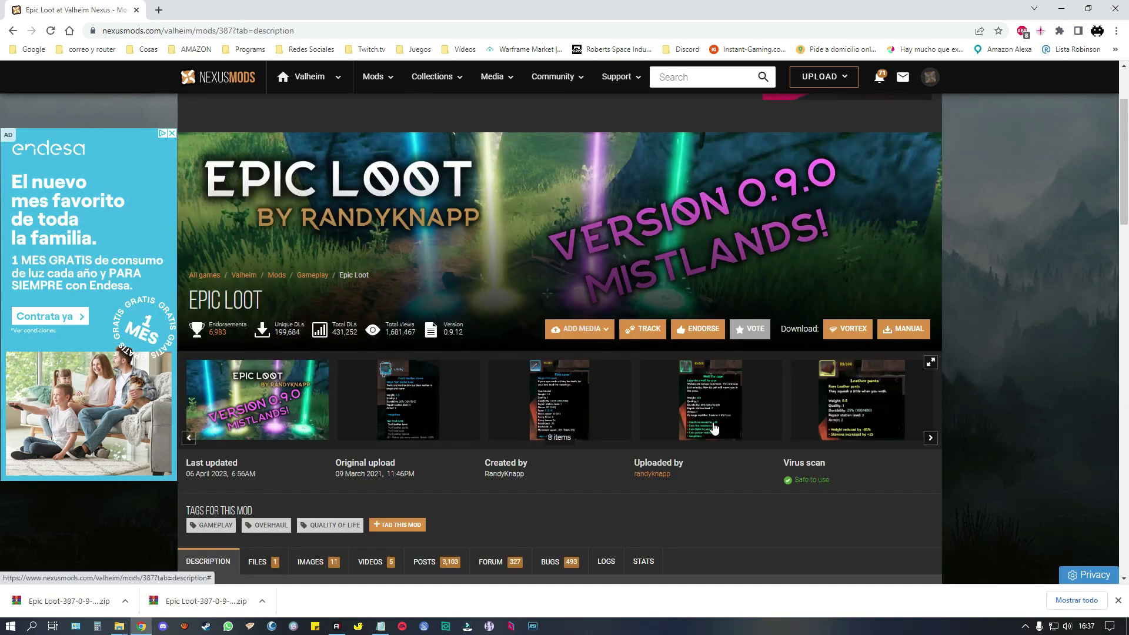
scroll(712, 428, "down", 7)
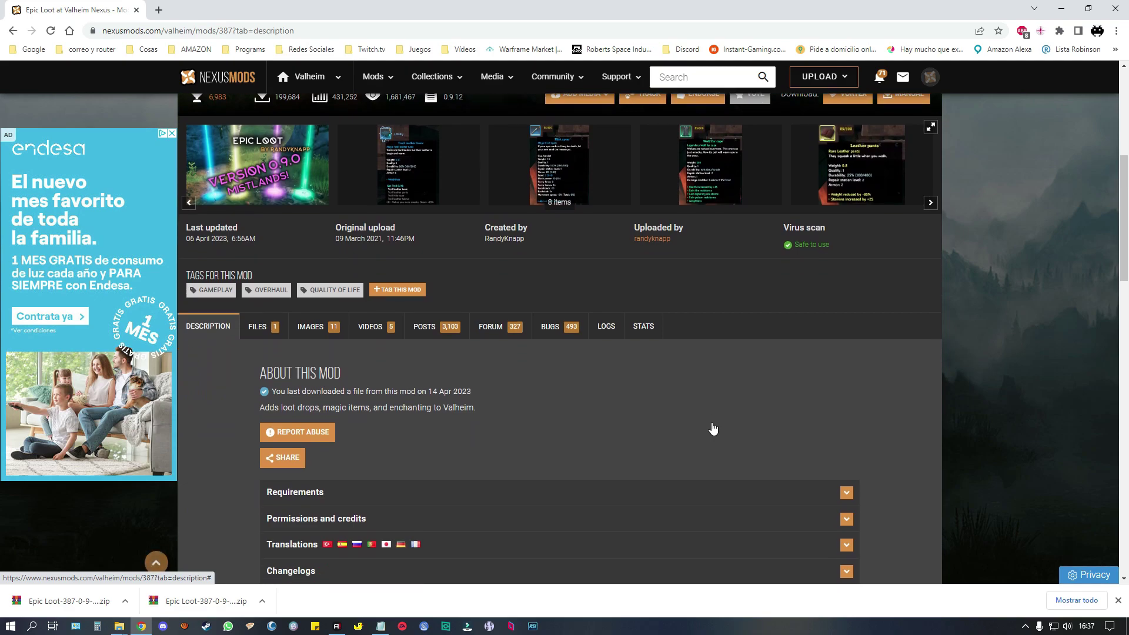
scroll(713, 427, "down", 5)
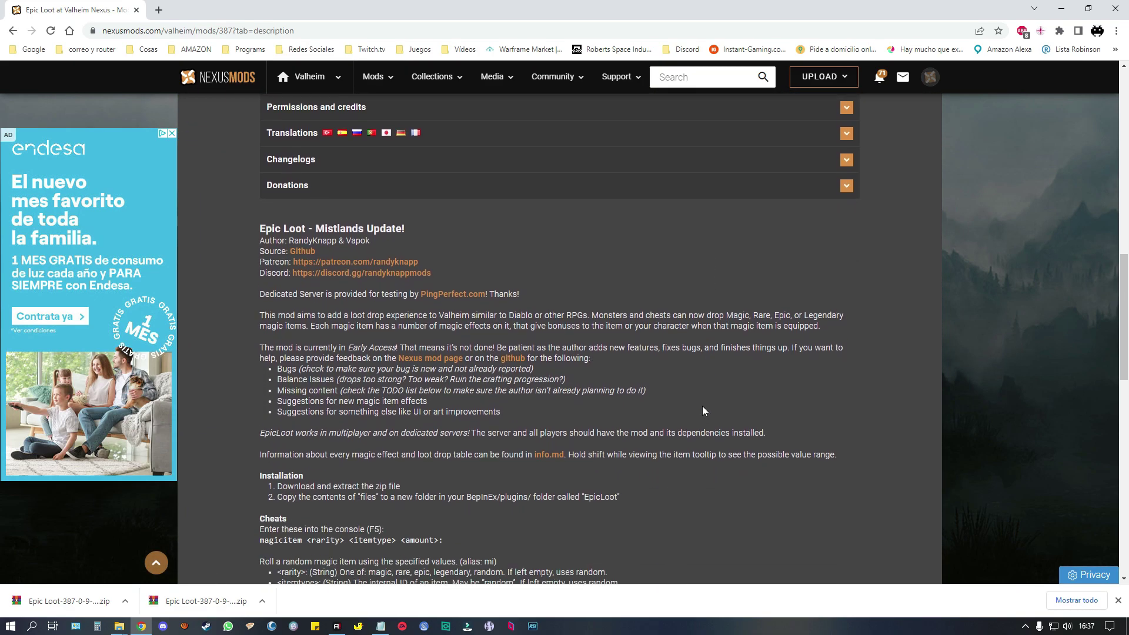
scroll(700, 406, "up", 7)
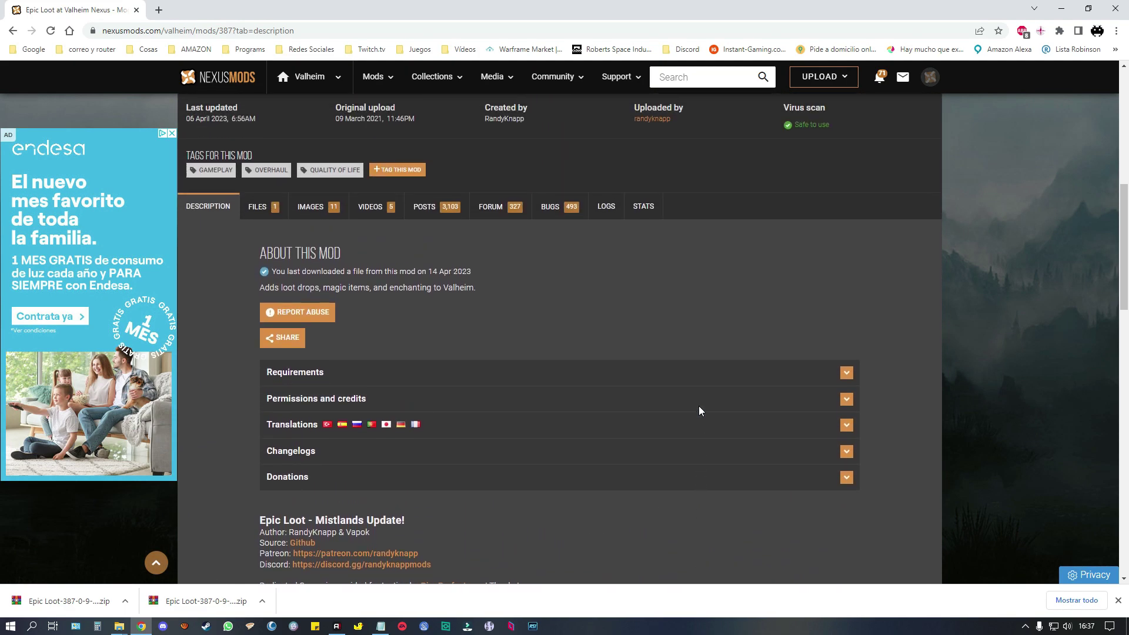
scroll(231, 287, "up", 3)
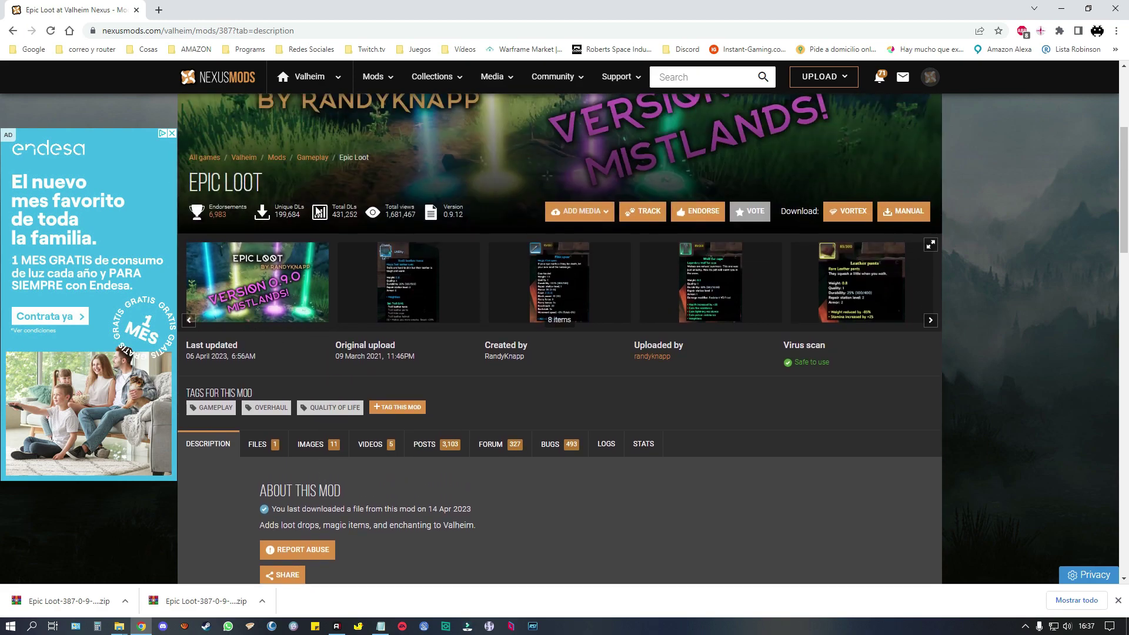
scroll(351, 280, "up", 2)
scroll(352, 280, "down", 1)
scroll(352, 280, "down", 13)
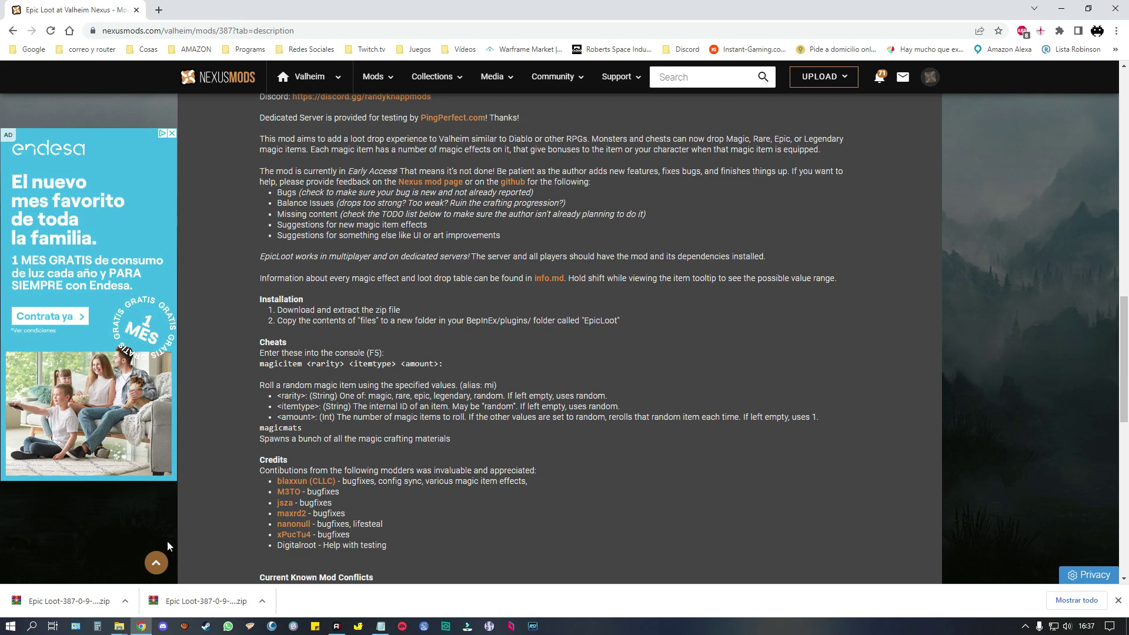
Return to Descargas and create a folder there named EpicLoot, as the mod's installation instructions specify
mouse_move(119, 625)
left_click(154, 581)
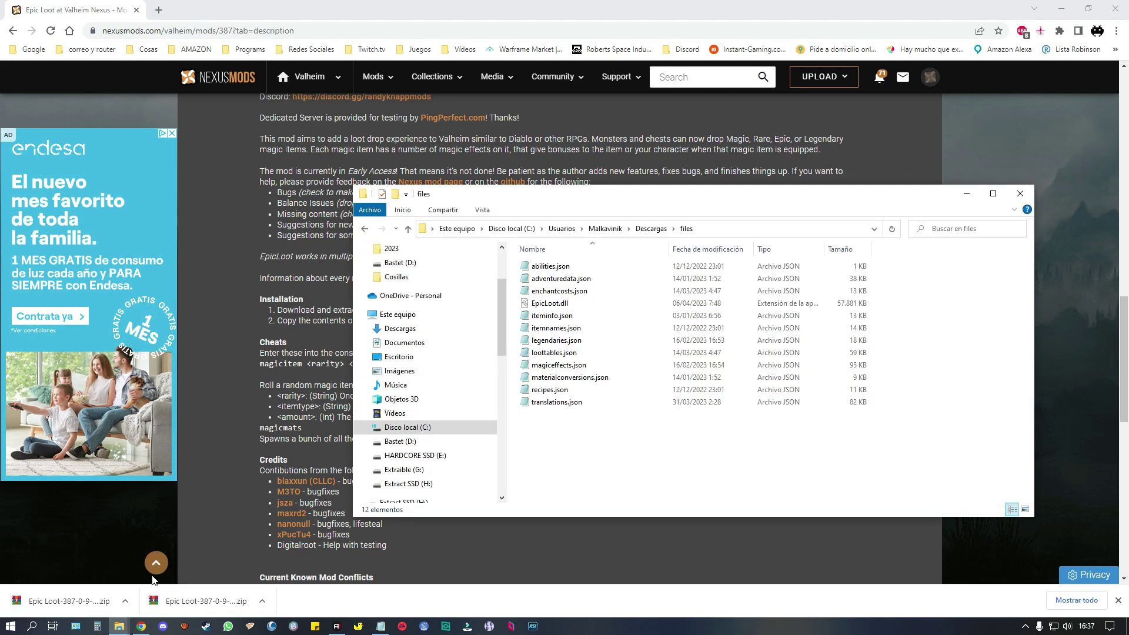
left_click(646, 229)
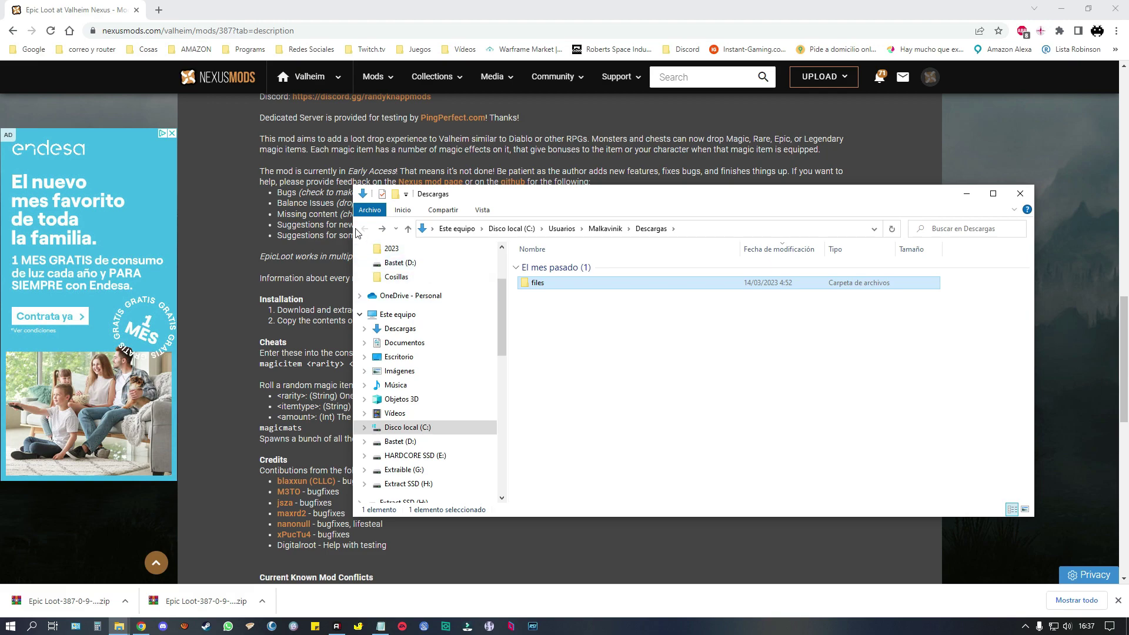
left_click(144, 626)
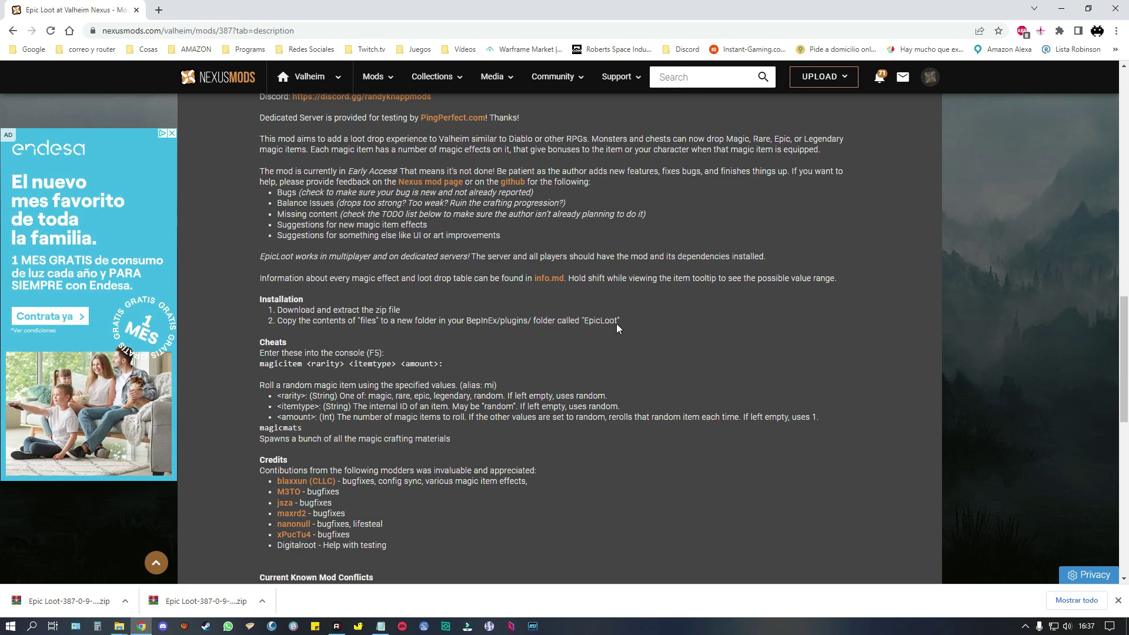
left_click_drag(584, 320, 611, 320)
left_click(119, 626)
left_click(105, 586)
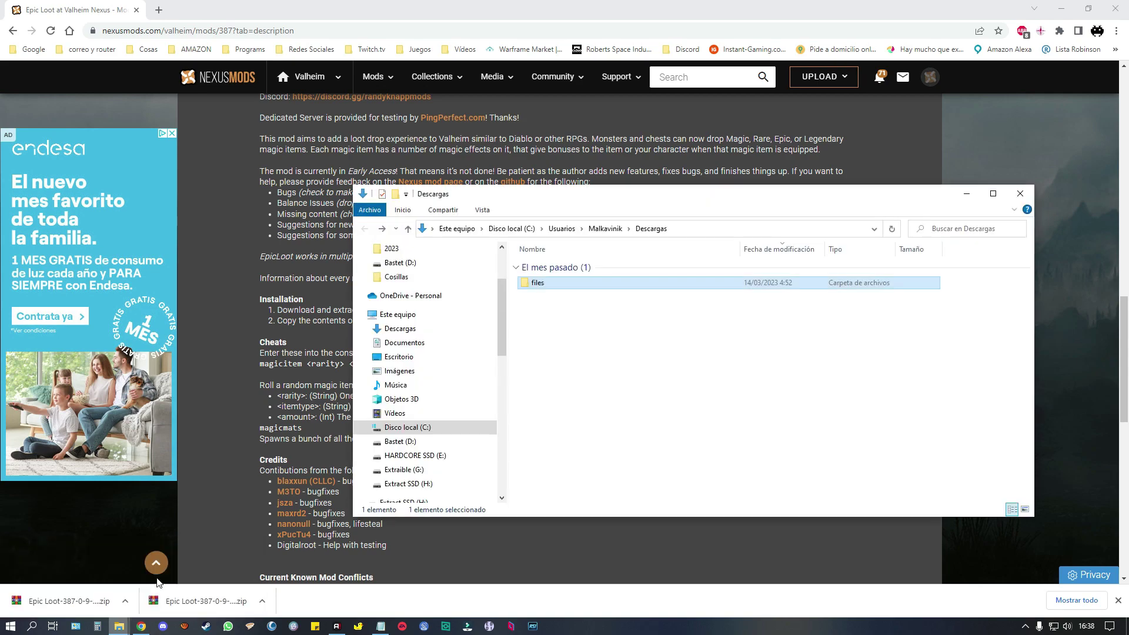
right_click(542, 314)
mouse_move(587, 457)
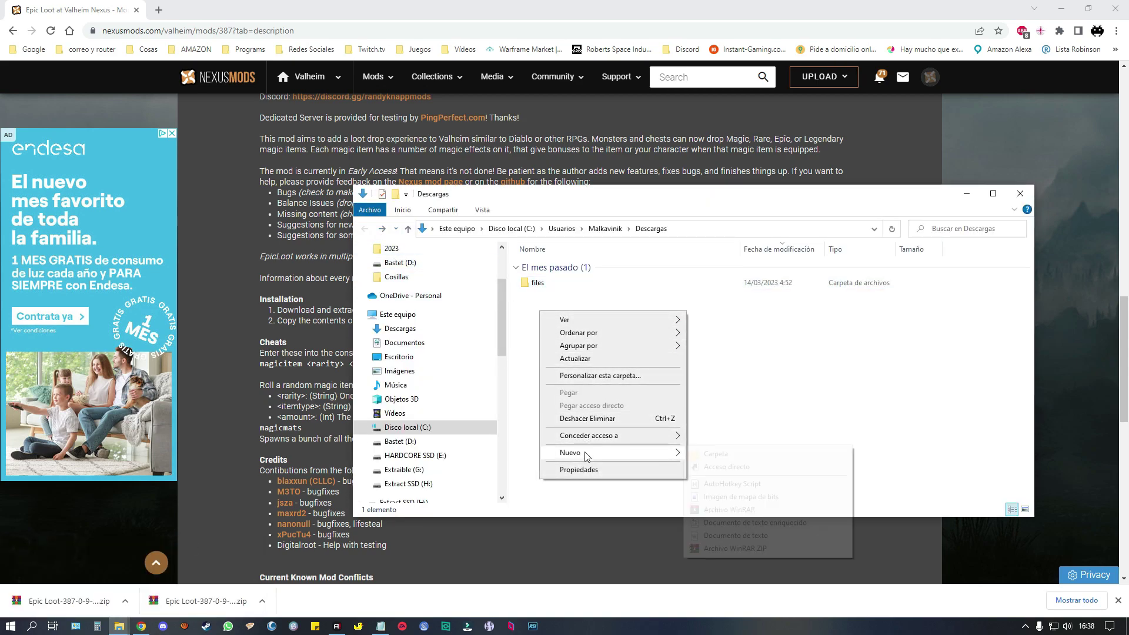
left_click(738, 454)
type("EpicLoot")
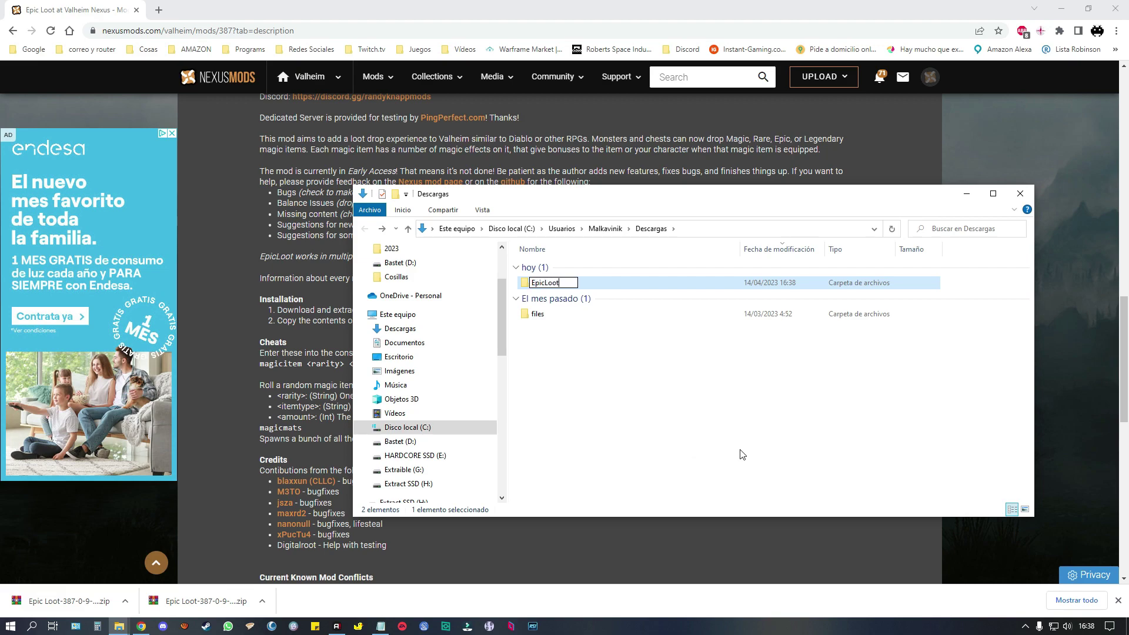
key("Return")
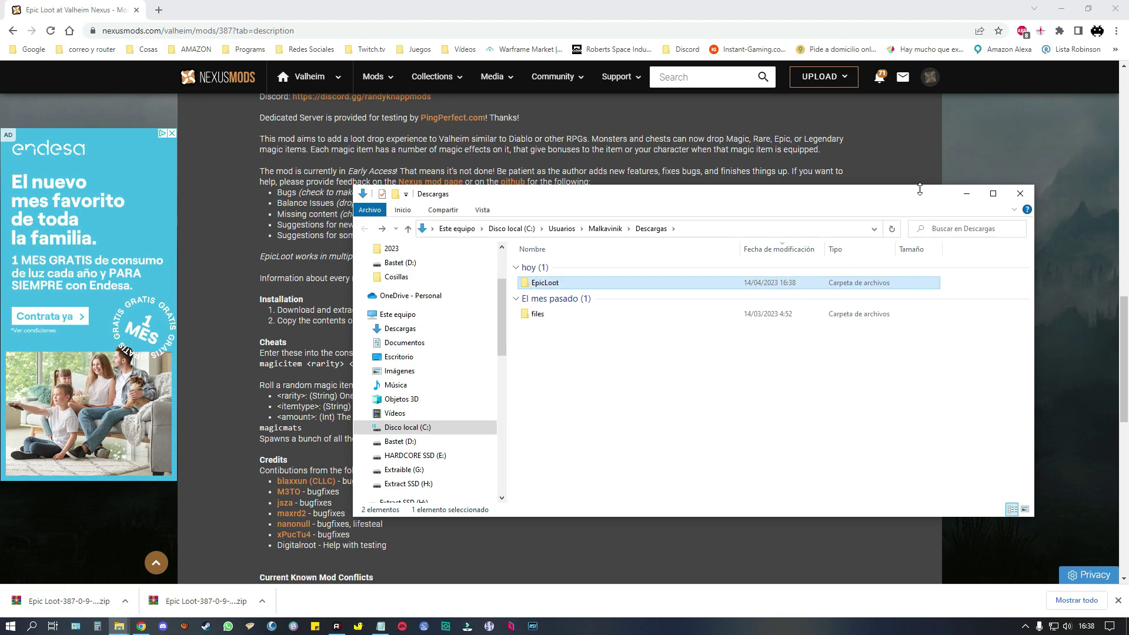
Move the files folder into the EpicLoot folder in Descargas and open EpicLoot
left_click(967, 193)
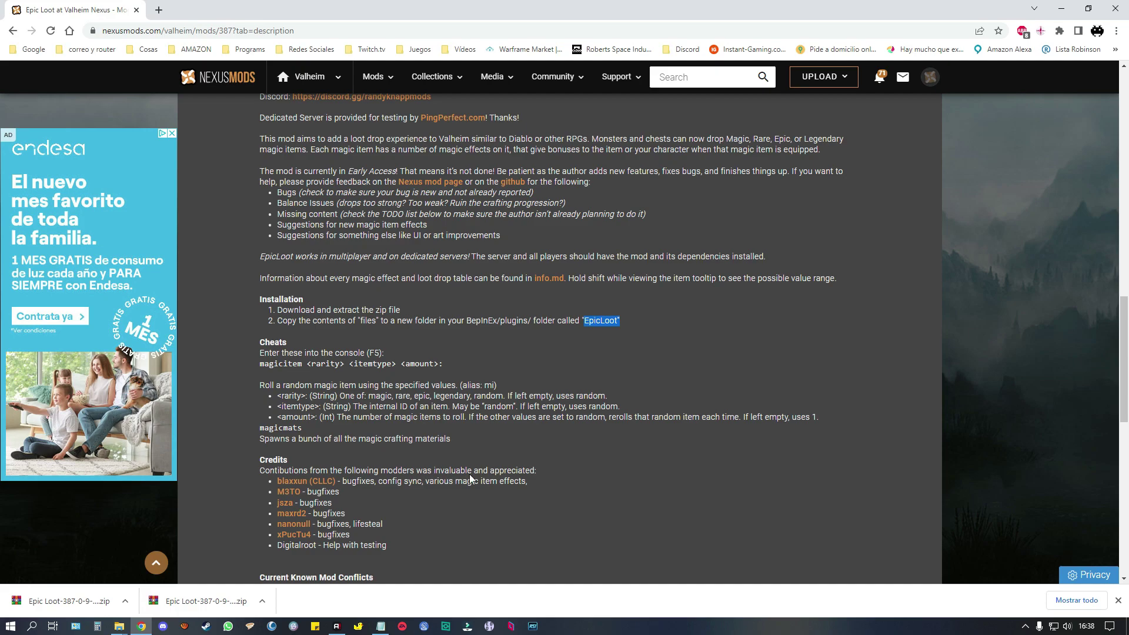
left_click(118, 626)
left_click(164, 588)
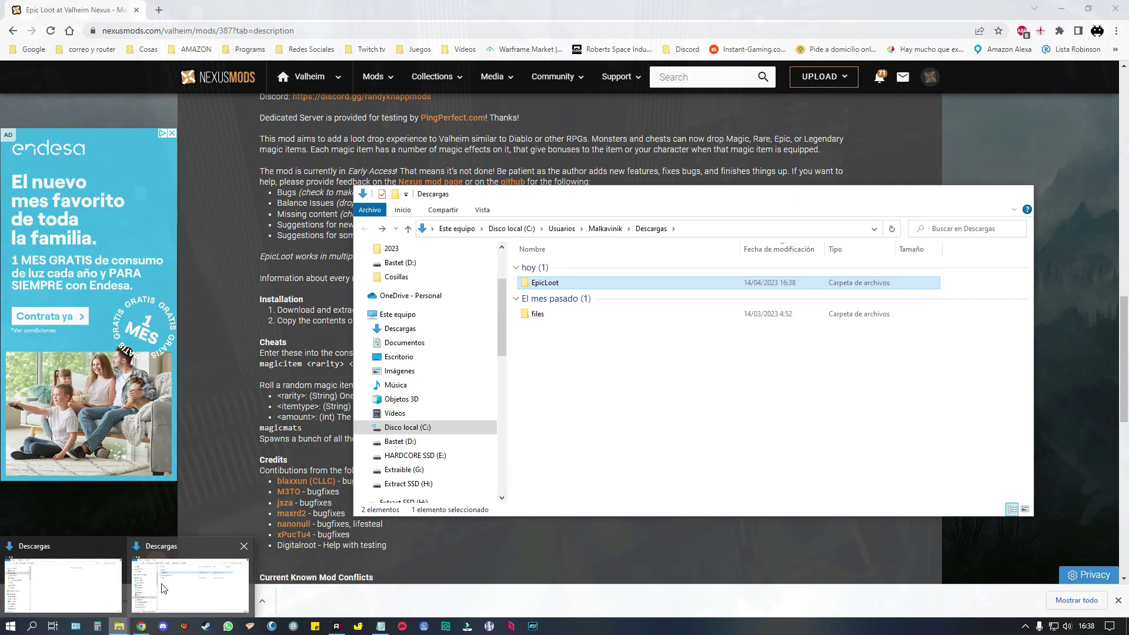
left_click(163, 584)
left_click(549, 319)
left_click_drag(537, 314, 540, 281)
double_click(540, 281)
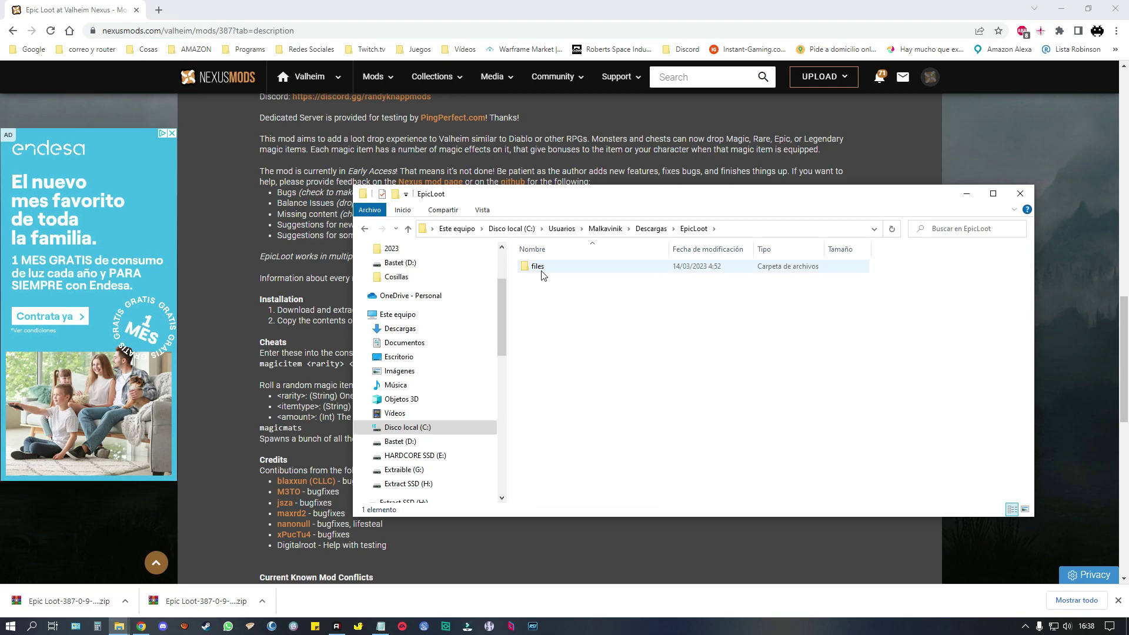
Check the contents of the files folder inside EpicLoot and go back to Descargas
left_click(364, 229)
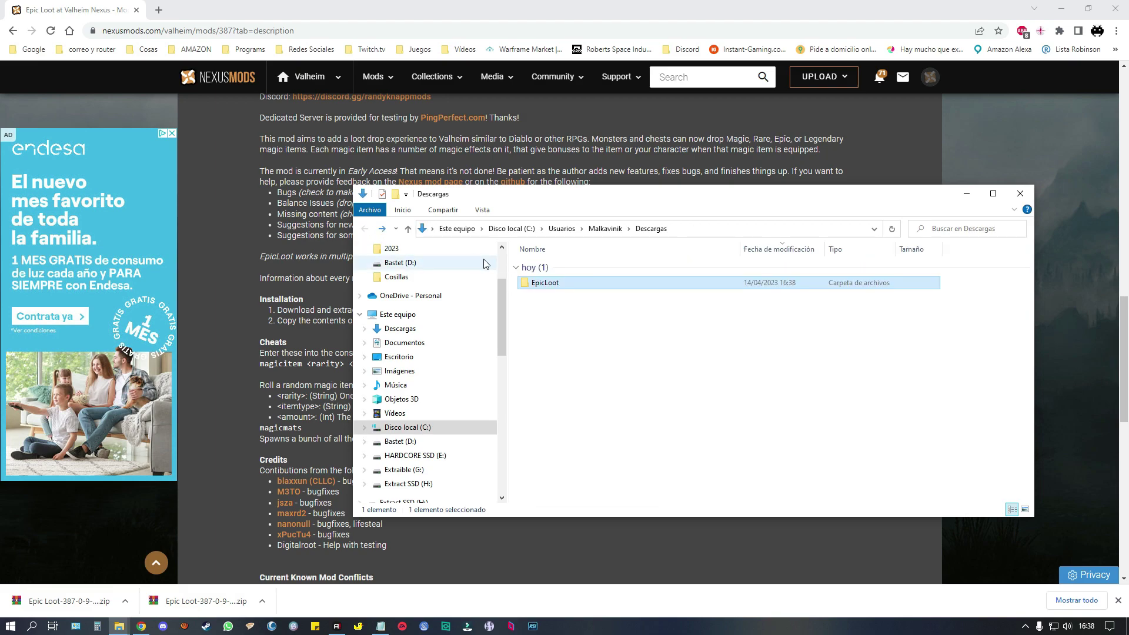
double_click(540, 287)
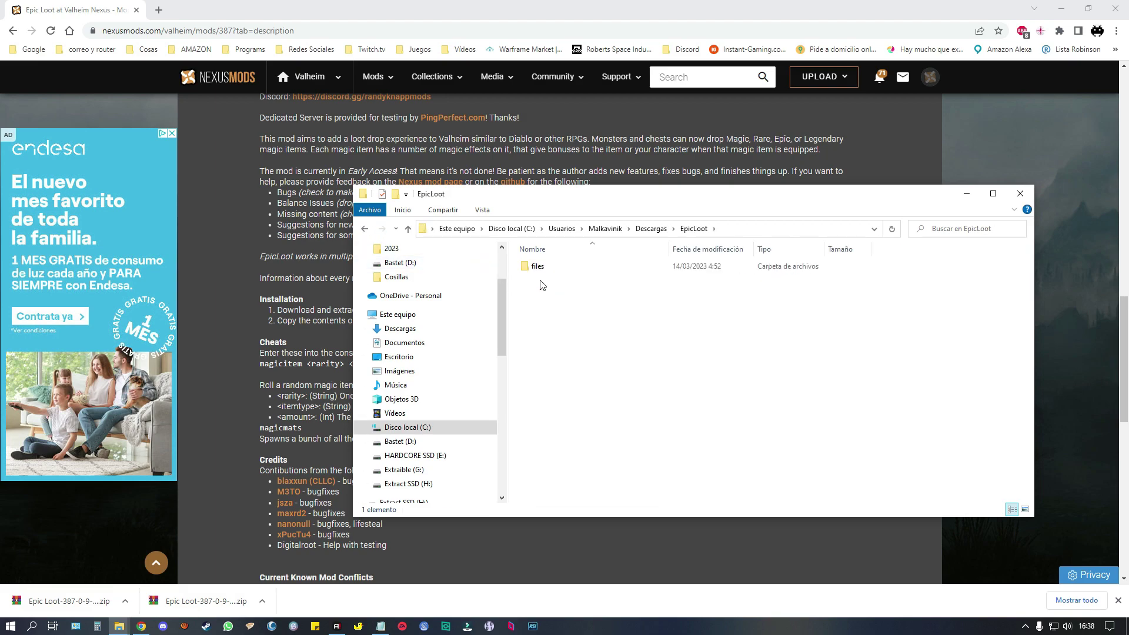
double_click(540, 268)
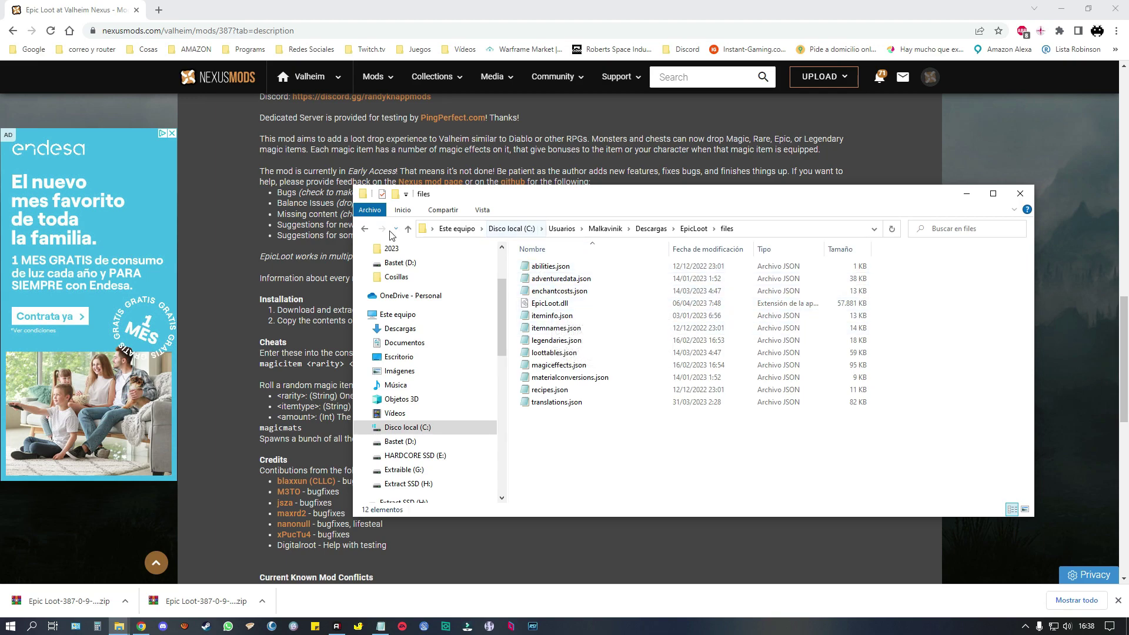
left_click(366, 231)
left_click(368, 231)
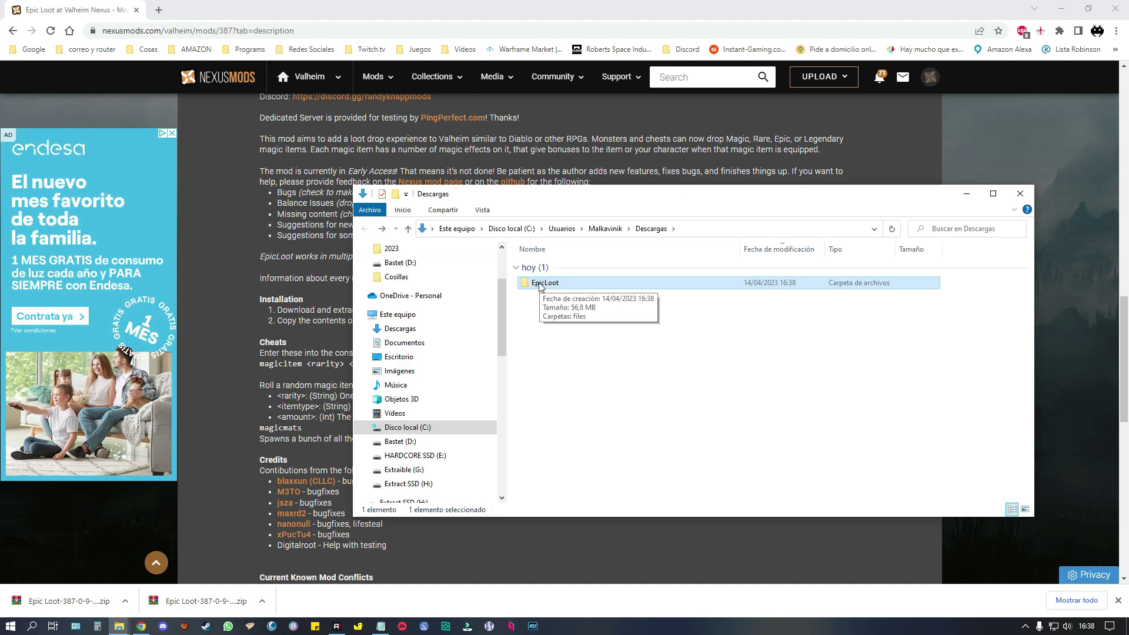
Open the BepInEx plugins folder through the desktop's Valheim shortcut and paste the EpicLoot folder into it
left_click(1126, 627)
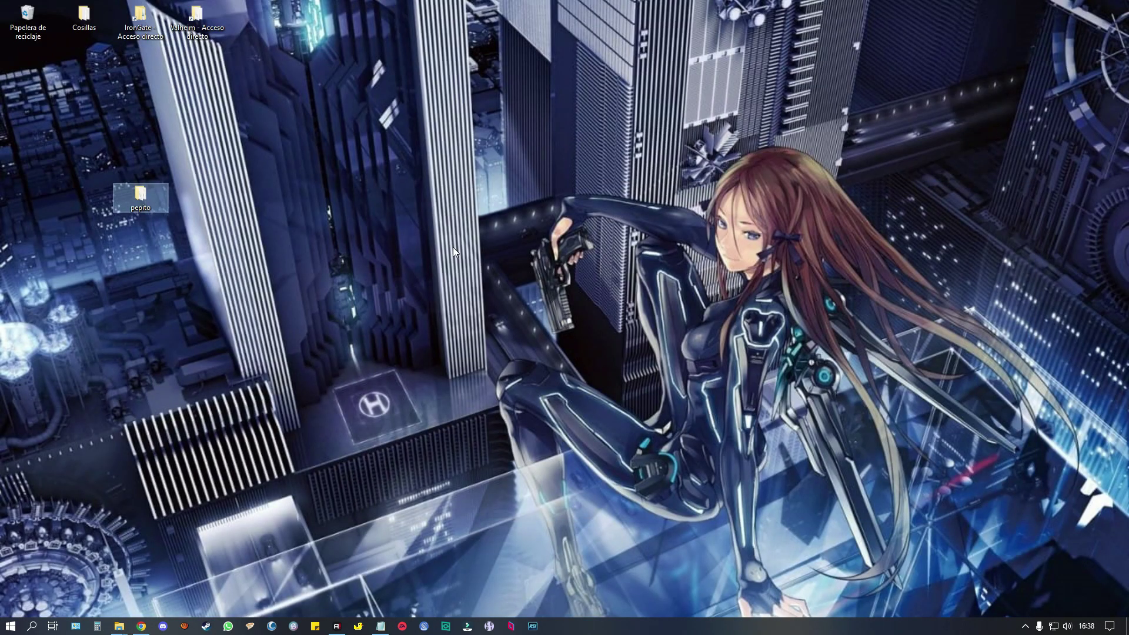
double_click(197, 17)
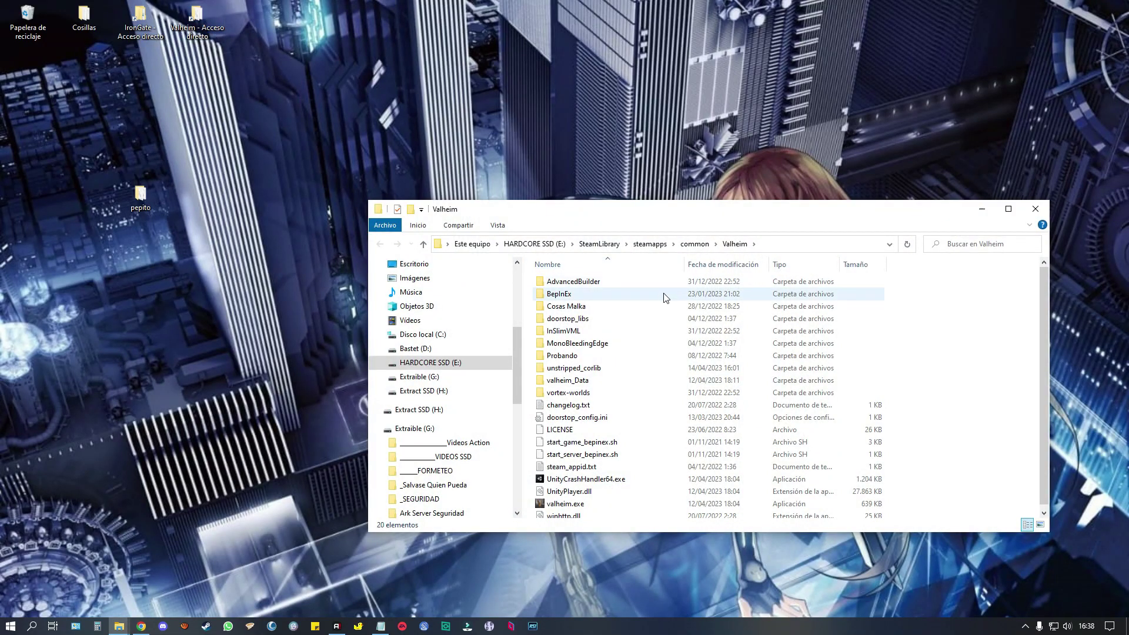
double_click(570, 296)
double_click(564, 330)
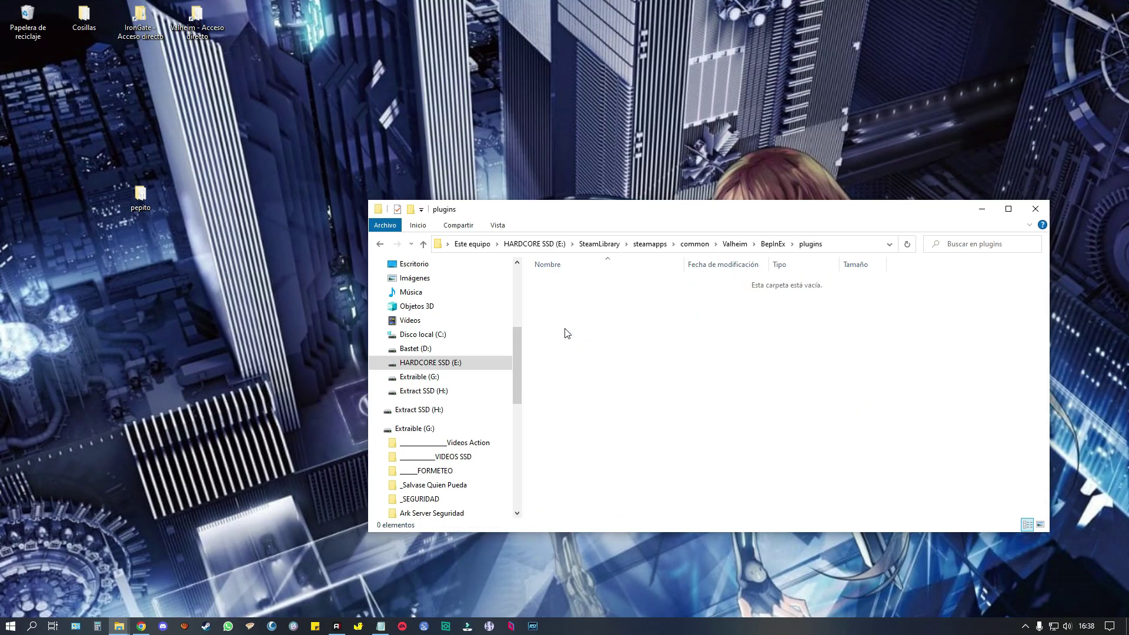
key("ctrl+v")
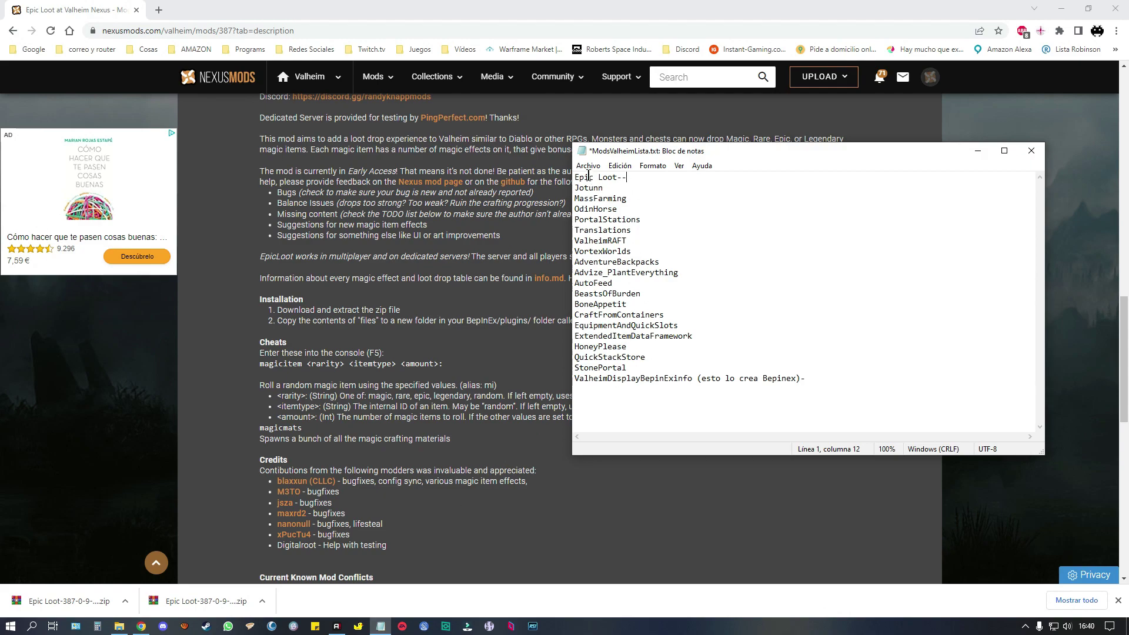
Search Nexus Mods for "jotunn" and open the Jotunn the Valheim Library mod page
left_click(674, 76)
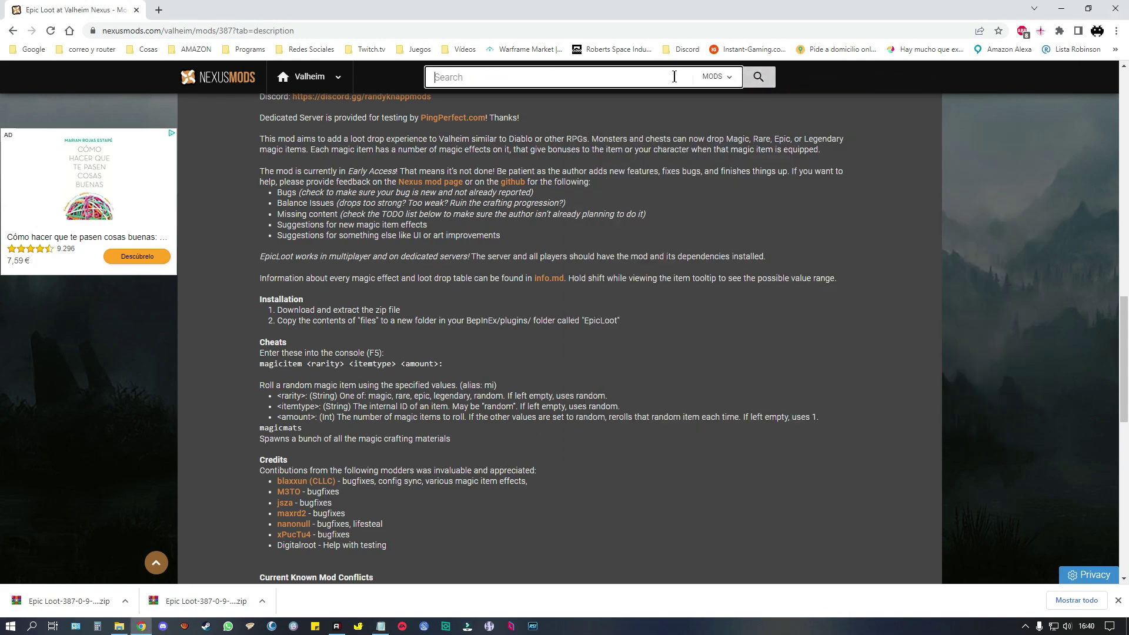
type("jotunn")
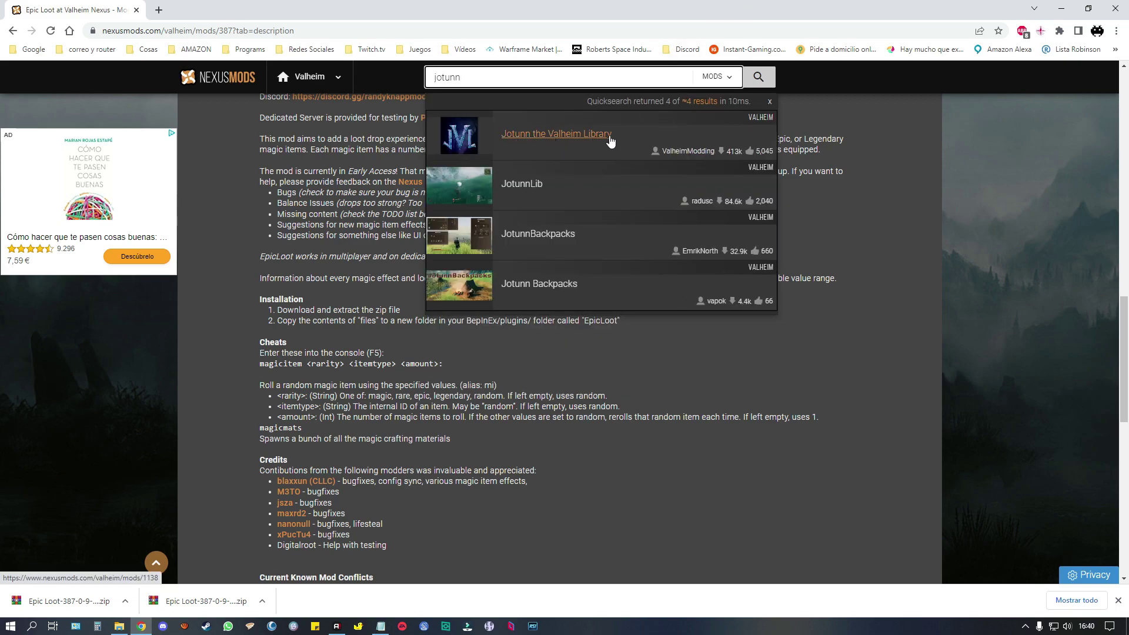
left_click(567, 135)
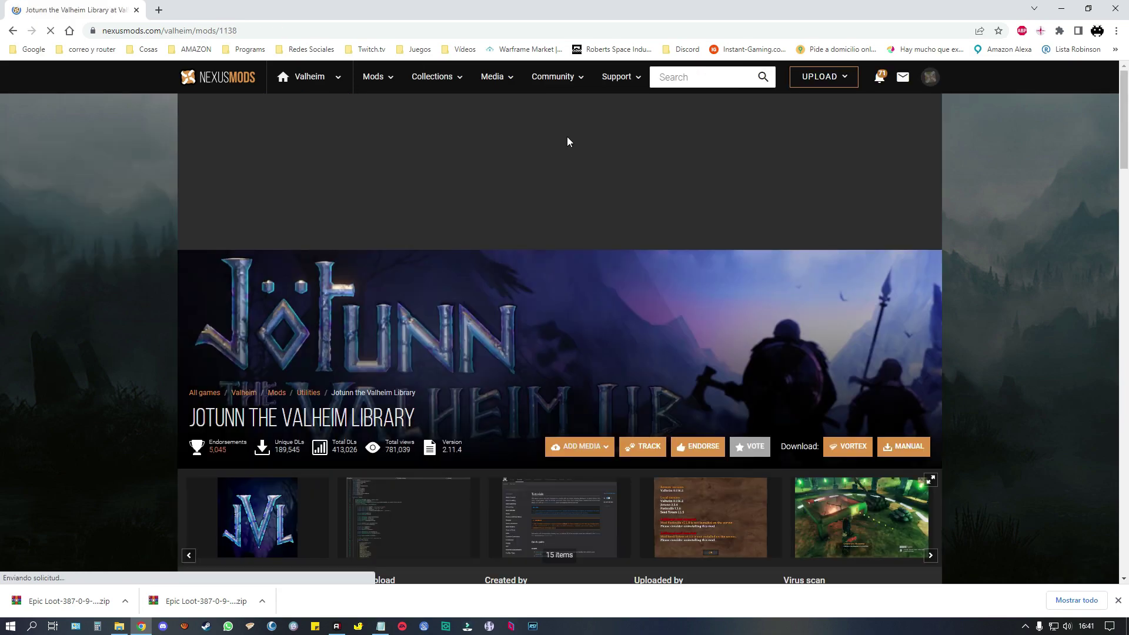
Download the main Jotunn file, version 2.11.4, manually with the free slow download option
scroll(500, 262, "down", 5)
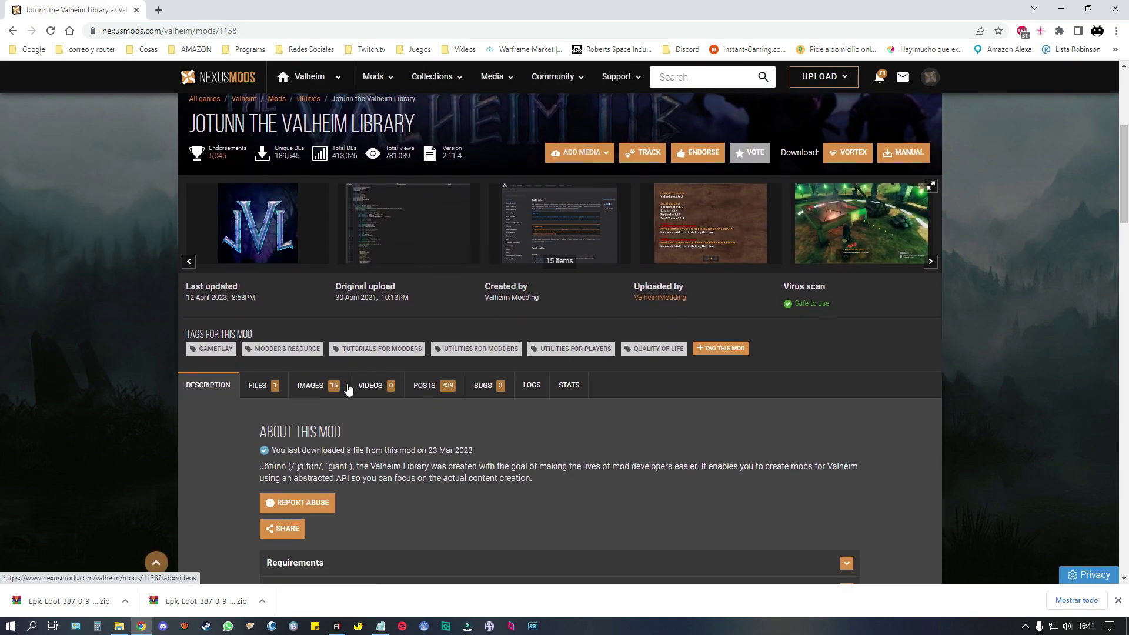
left_click(259, 385)
scroll(393, 352, "down", 5)
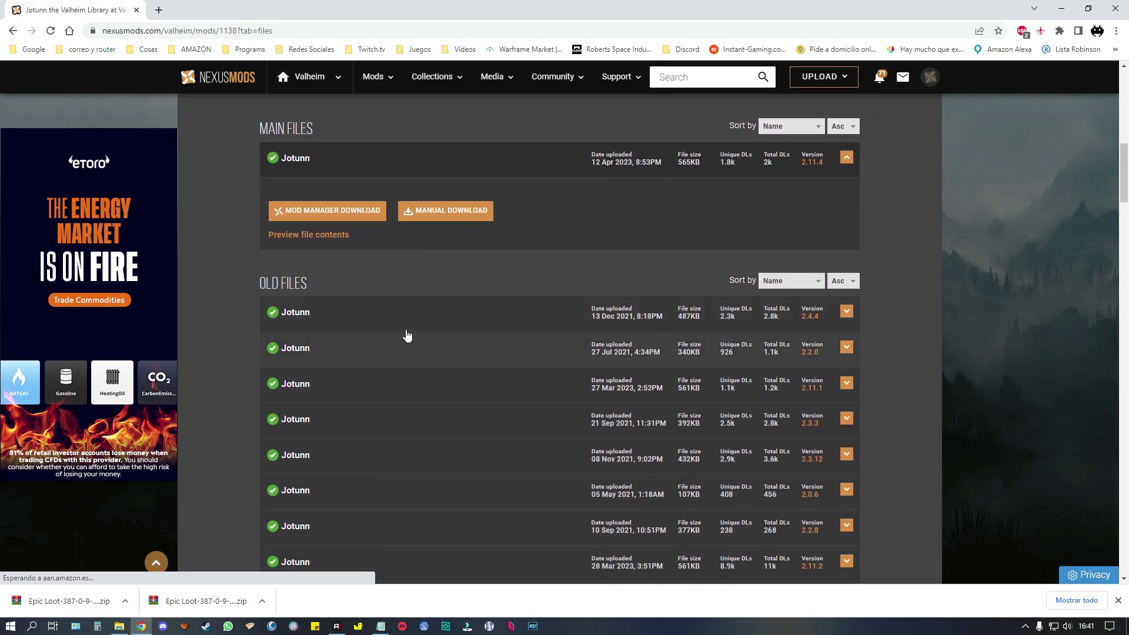
left_click(449, 219)
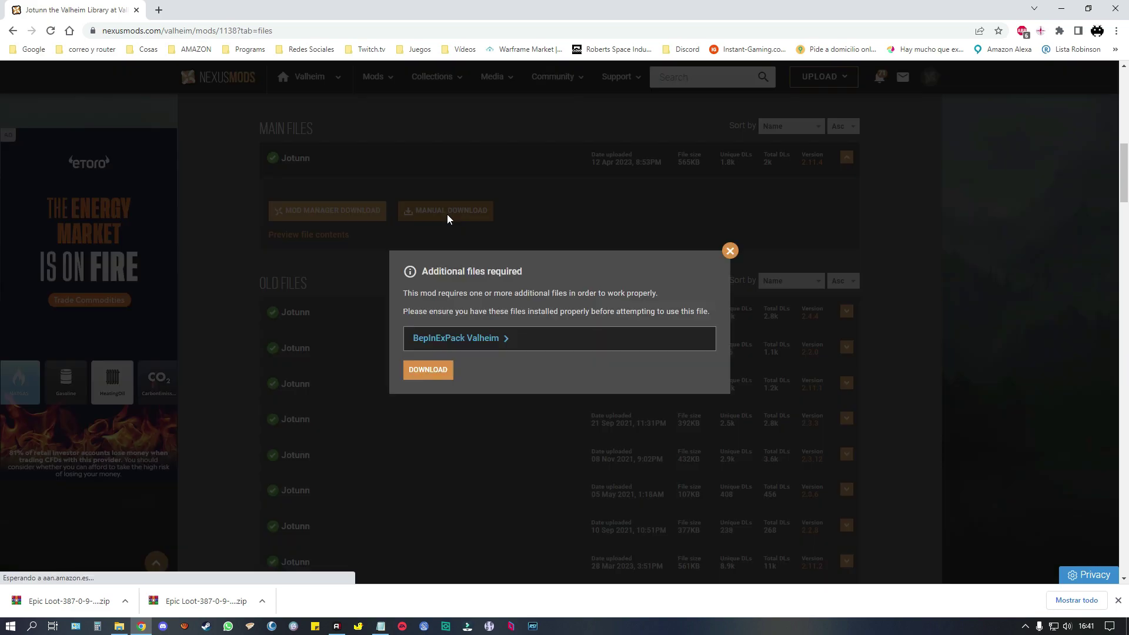
left_click(438, 373)
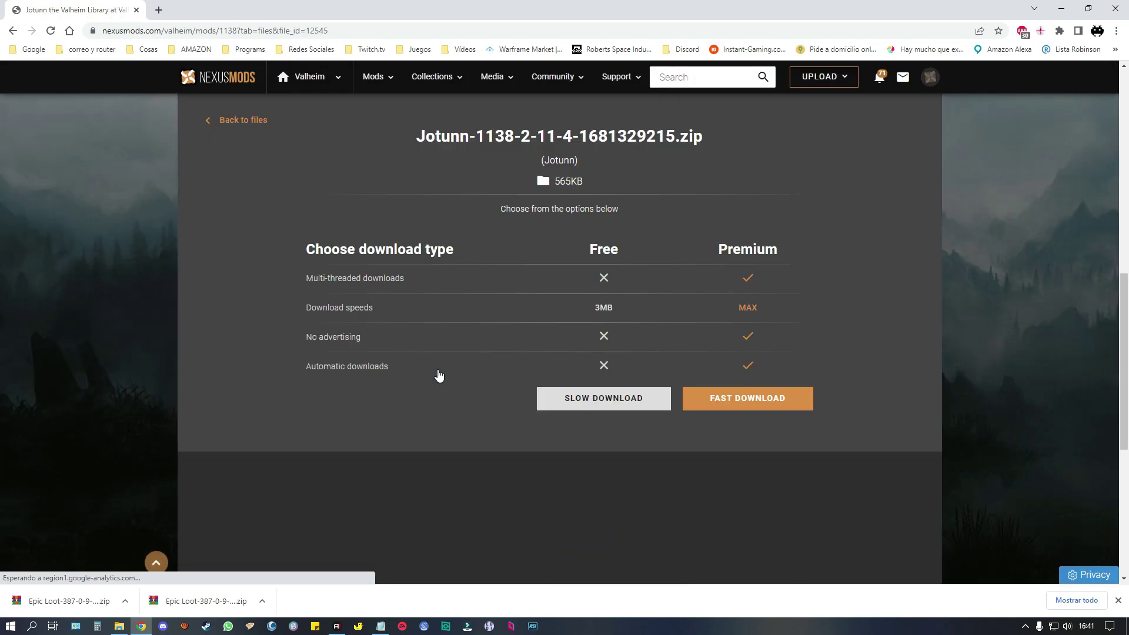
left_click(570, 400)
scroll(491, 399, "down", 2)
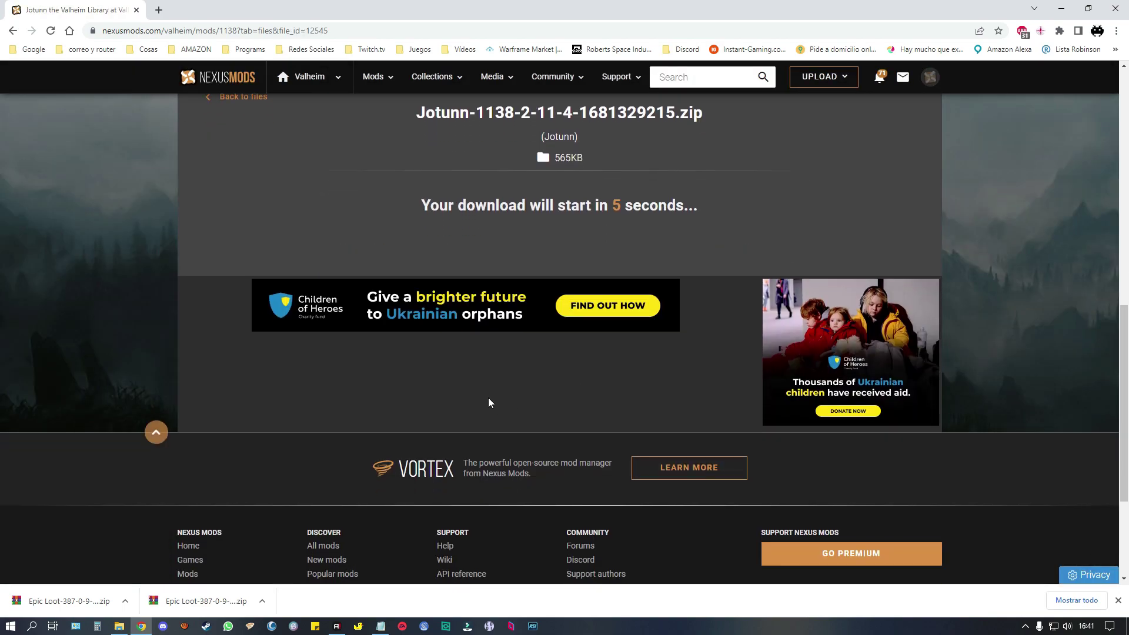
scroll(492, 351, "up", 1)
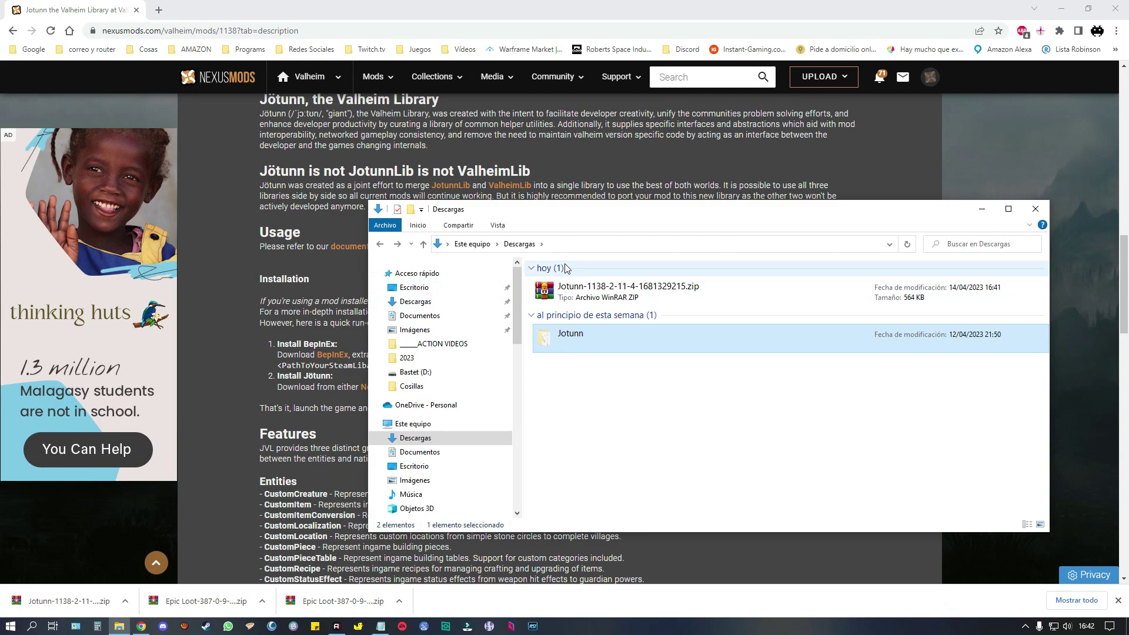
Copy the extracted Jotunn folder from Descargas into Valheim's BepInEx plugins folder, reached through the desktop's Valheim shortcut
right_click(554, 341)
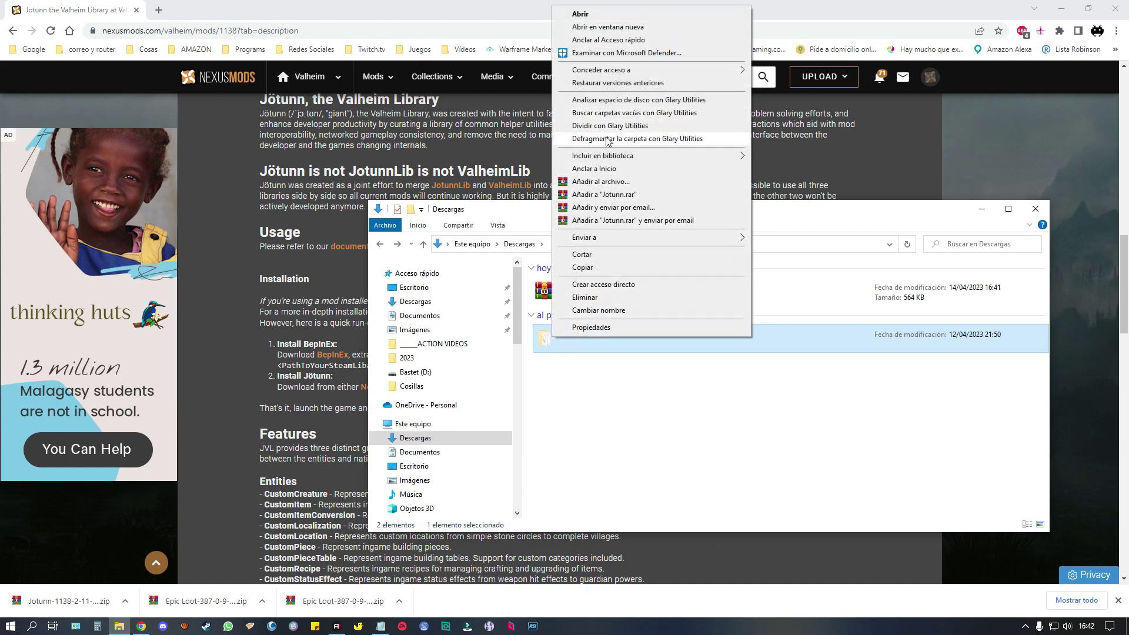
left_click(542, 339)
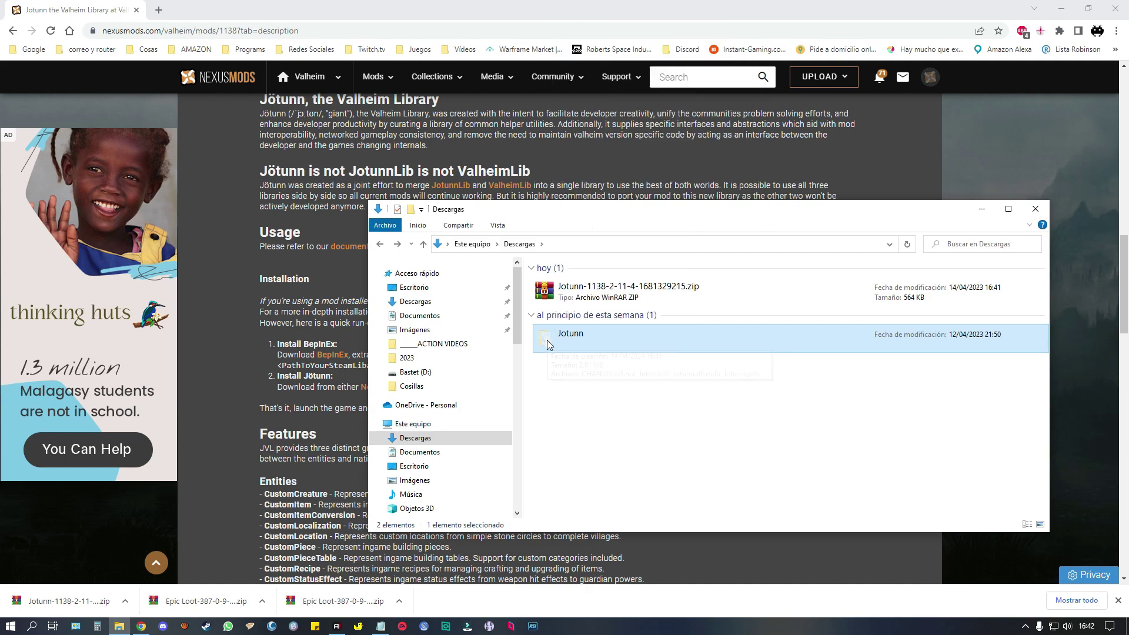
left_click(1127, 628)
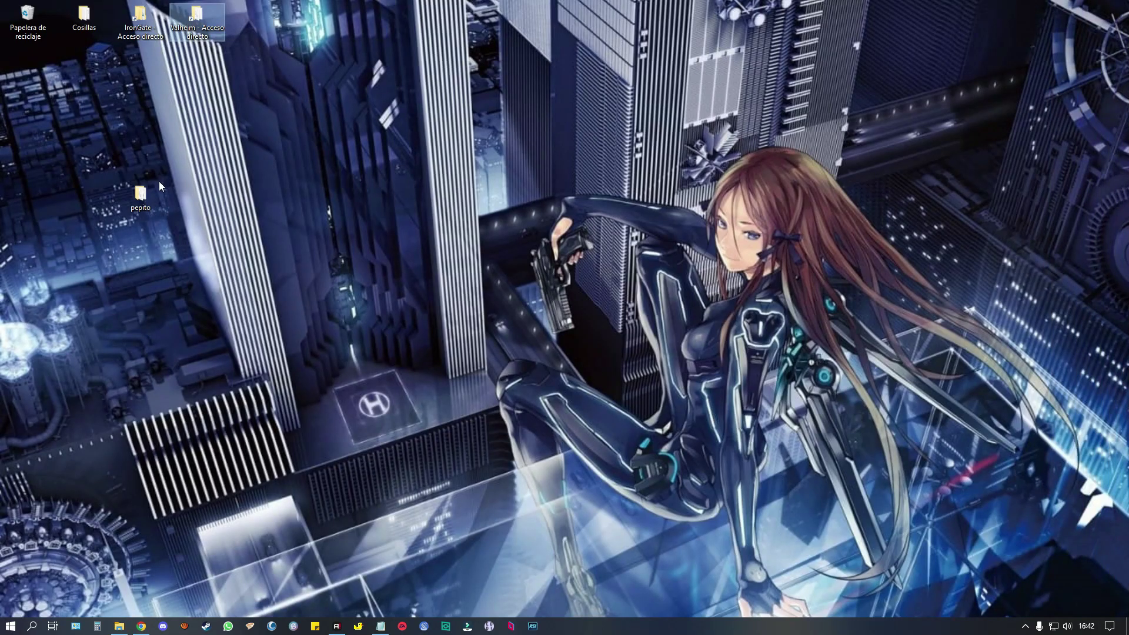
left_click(147, 195)
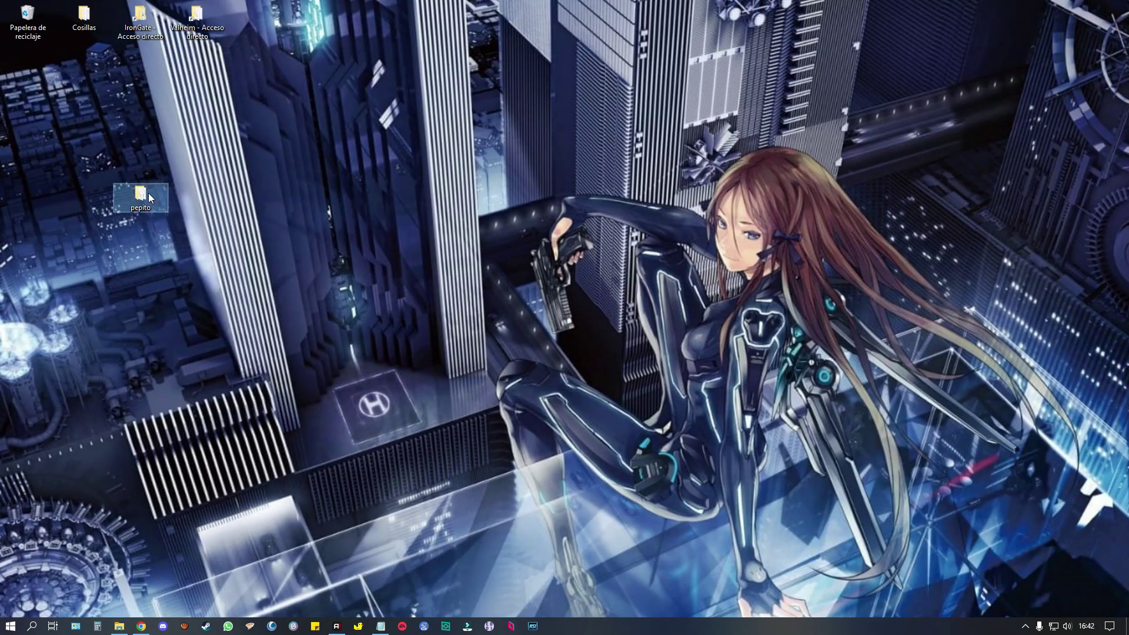
double_click(209, 16)
double_click(517, 233)
double_click(499, 269)
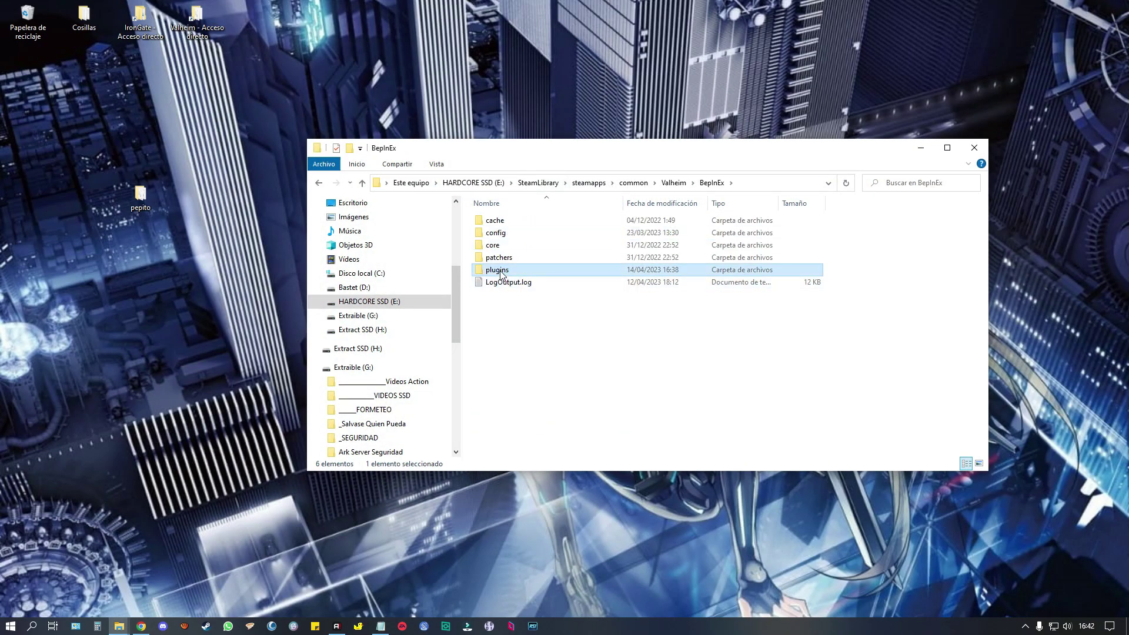
key("ctrl+v")
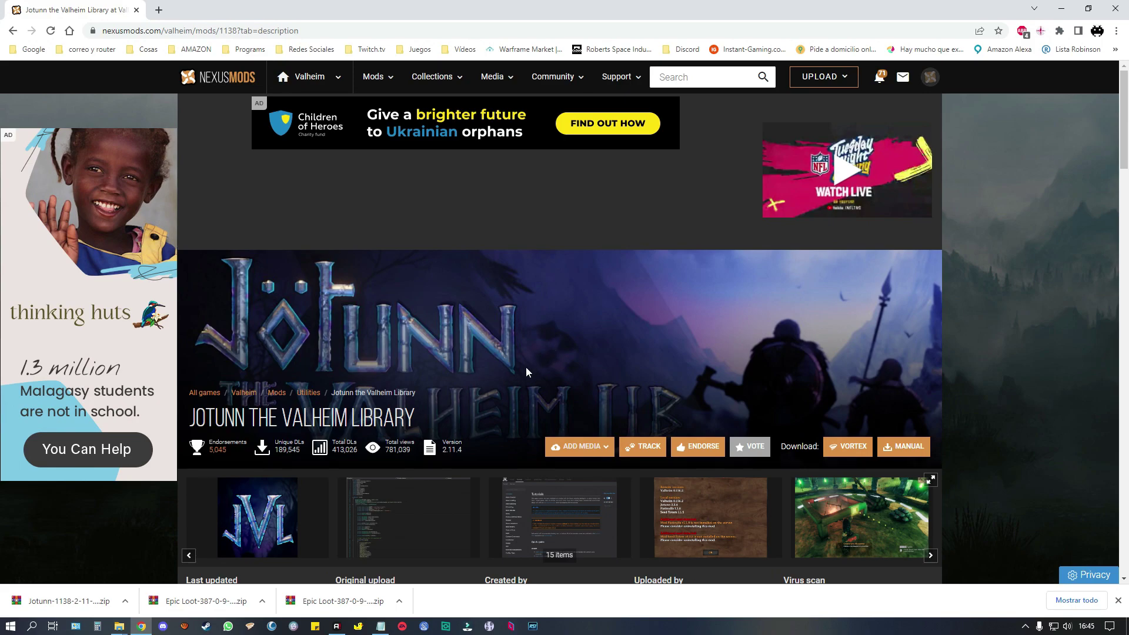
Search Nexus Mods for "mas" and open the MassFarming mod page
left_click(706, 84)
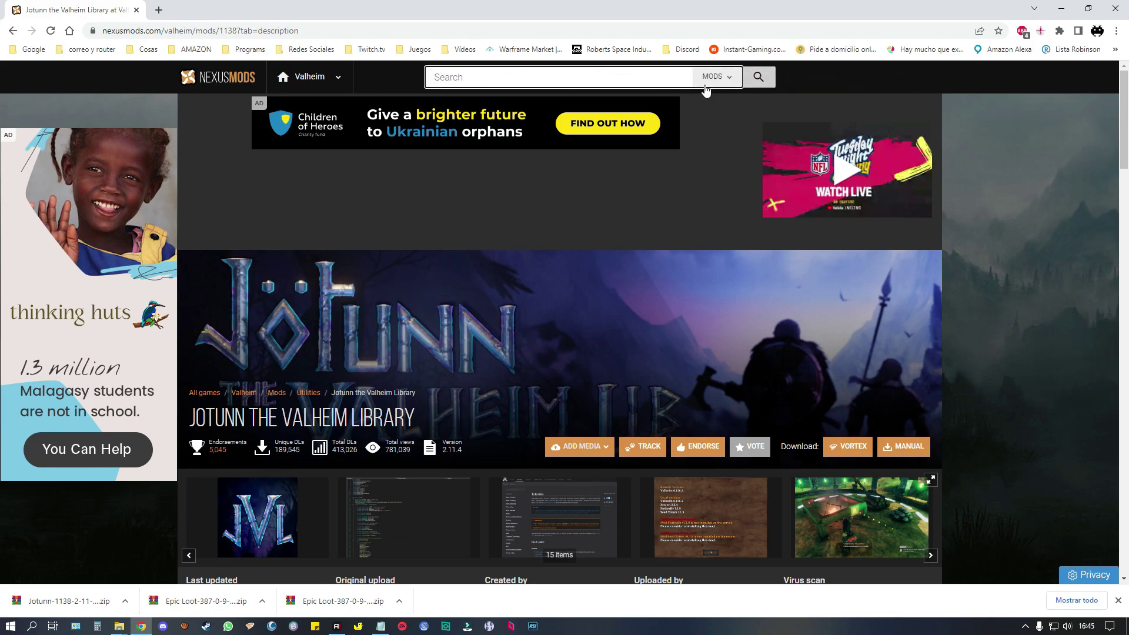
type("mas")
left_click(542, 136)
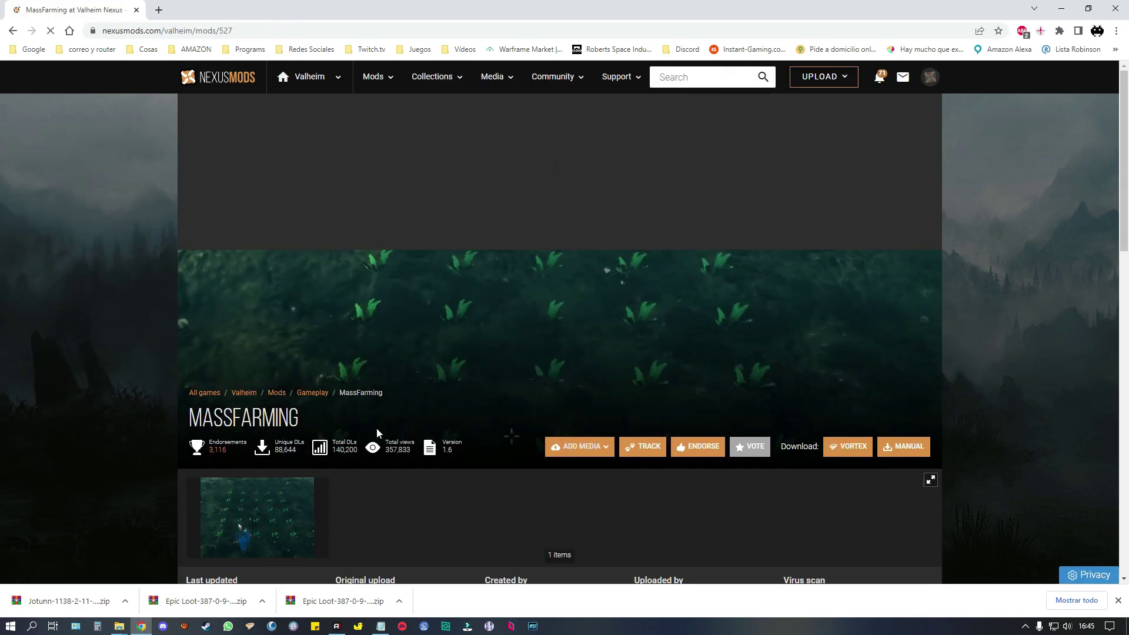
Download the MassFarming v1.6 main file manually with the free slow download option
scroll(378, 423, "down", 5)
left_click(263, 385)
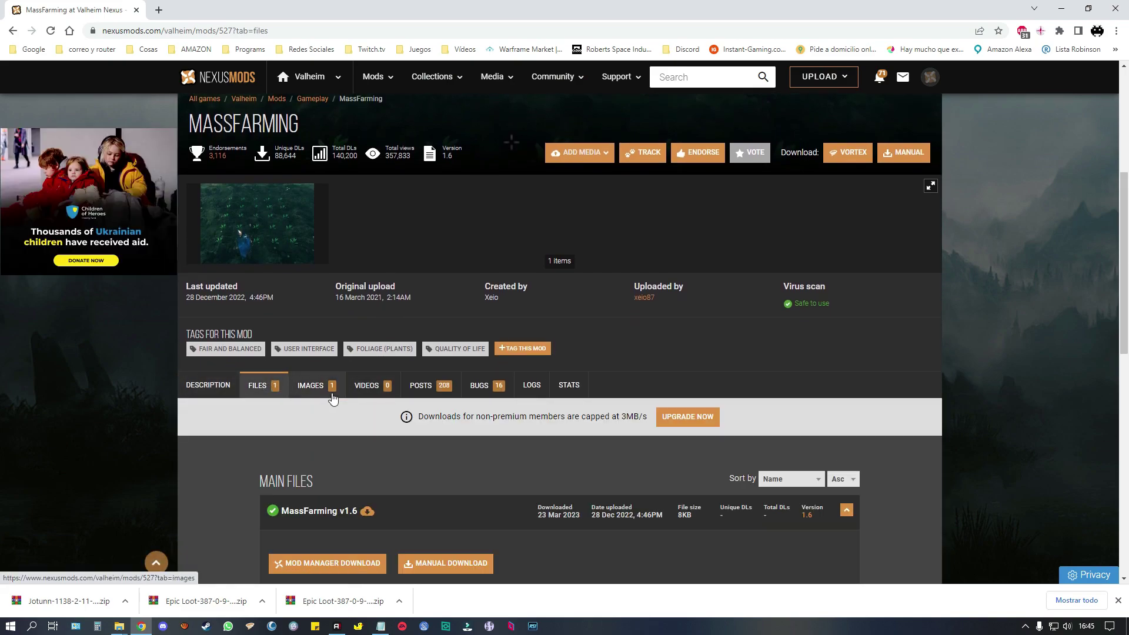
scroll(330, 400, "down", 3)
scroll(327, 418, "down", 1)
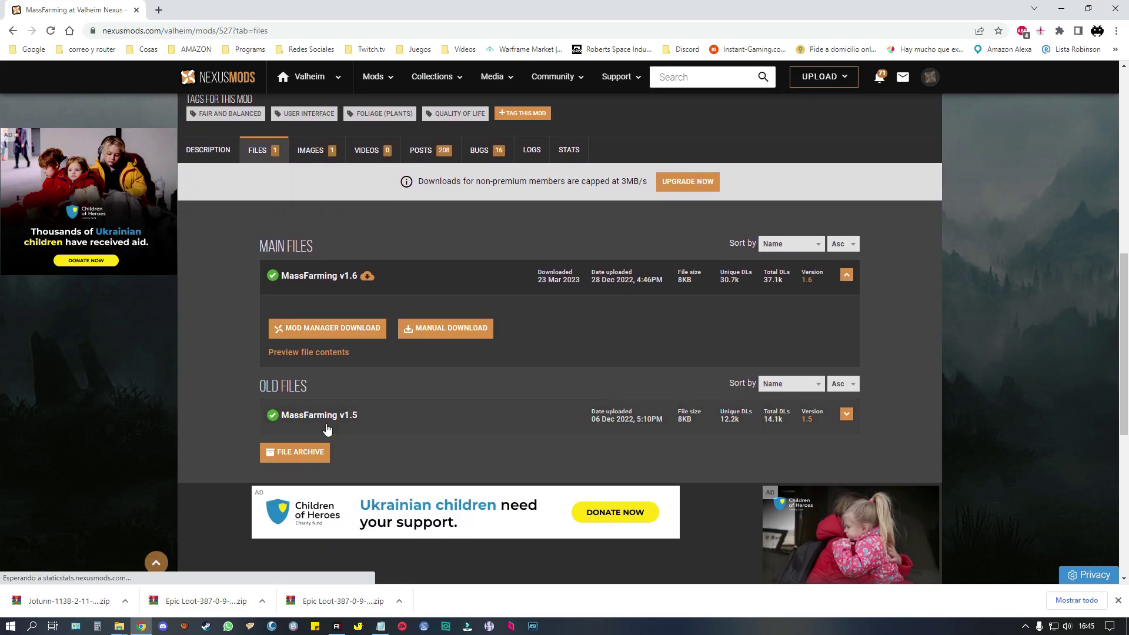
left_click(447, 334)
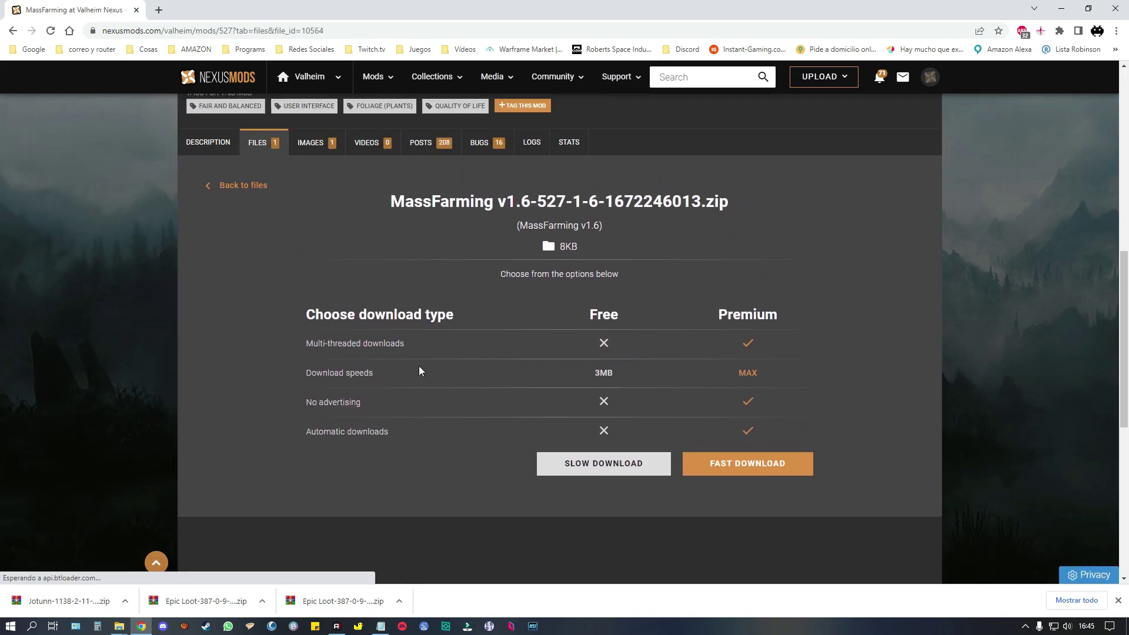
left_click(584, 456)
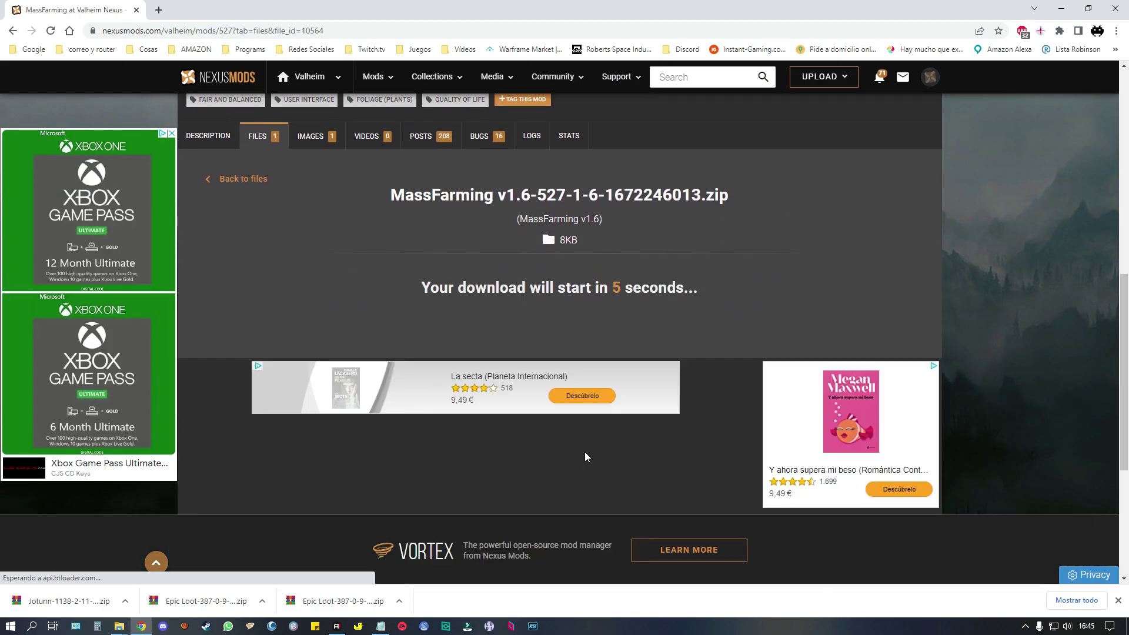
scroll(543, 420, "down", 1)
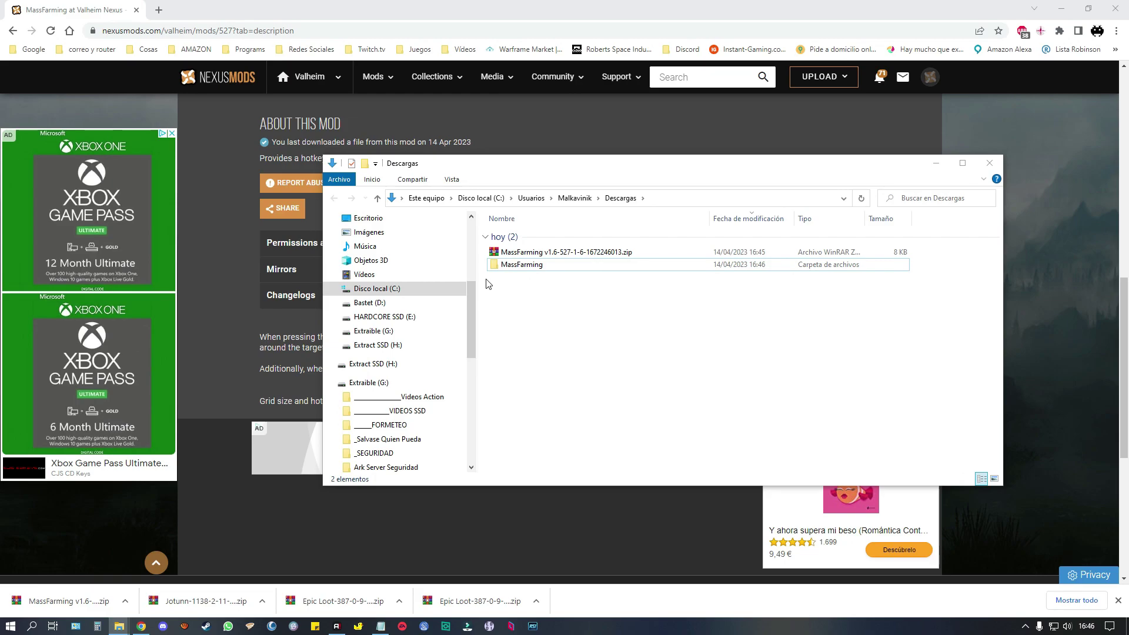
Copy the extracted MassFarming folder from Descargas into the BepInEx plugins folder
left_click(508, 266)
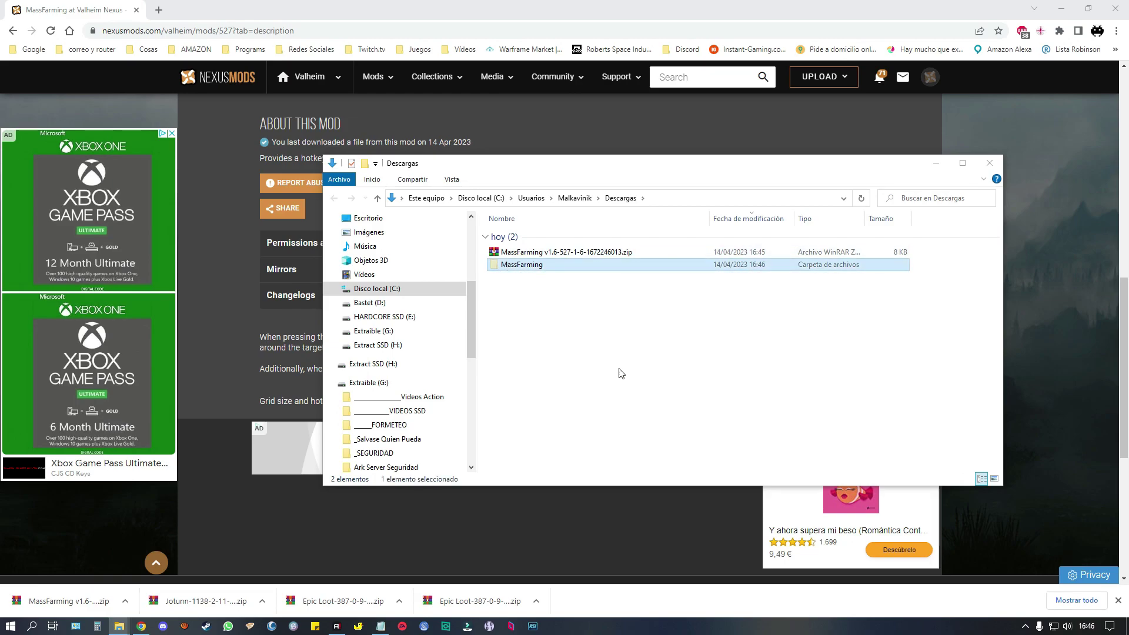
left_click(120, 627)
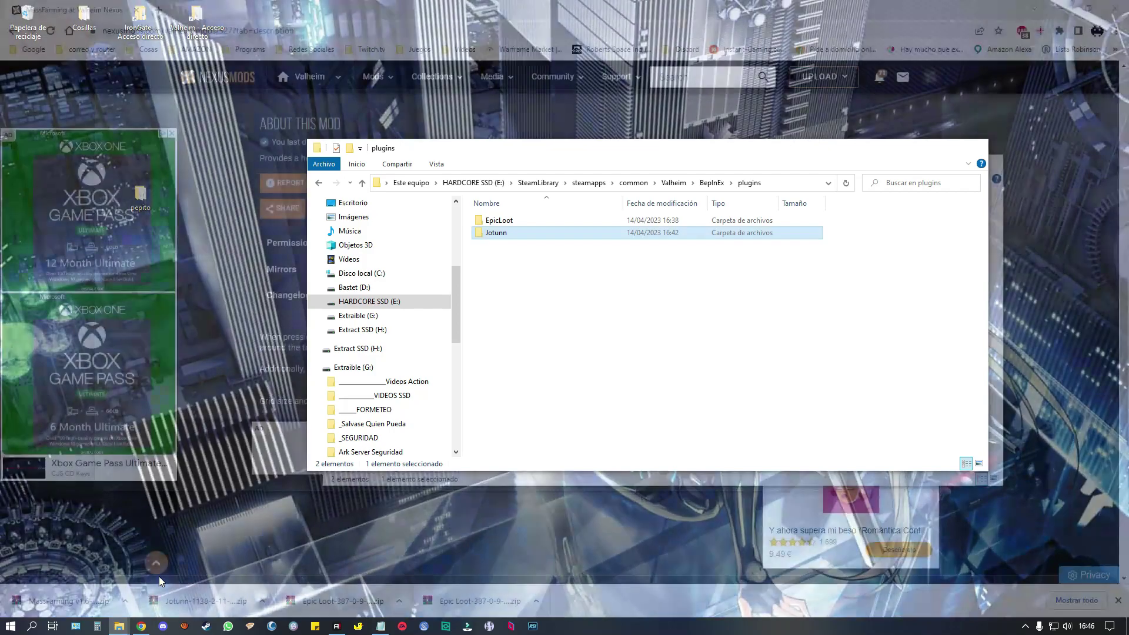
left_click(158, 575)
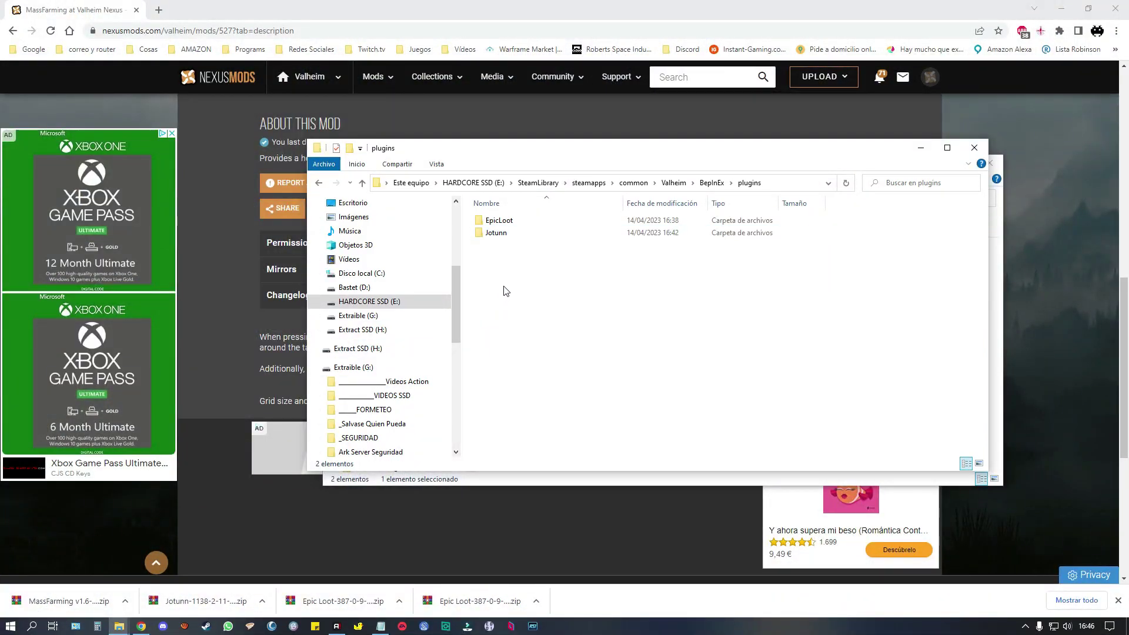
key("ctrl+v")
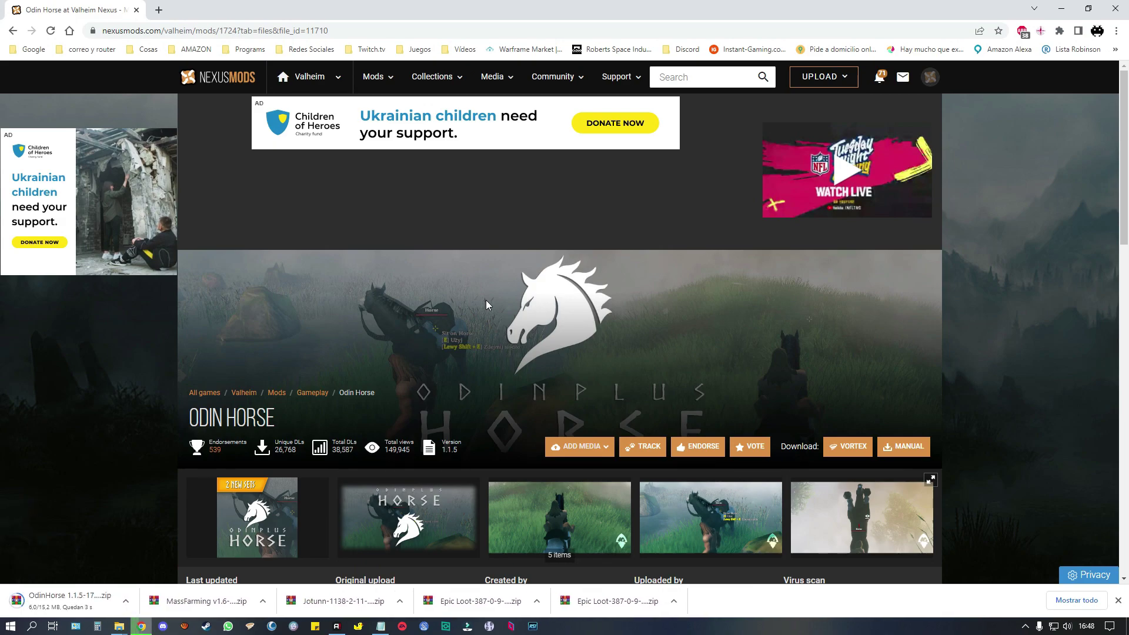
Delete the MassFarming zip from Descargas and extract the downloaded OdinHorse 1.1.5 archive there
right_click(61, 607)
left_click(88, 571)
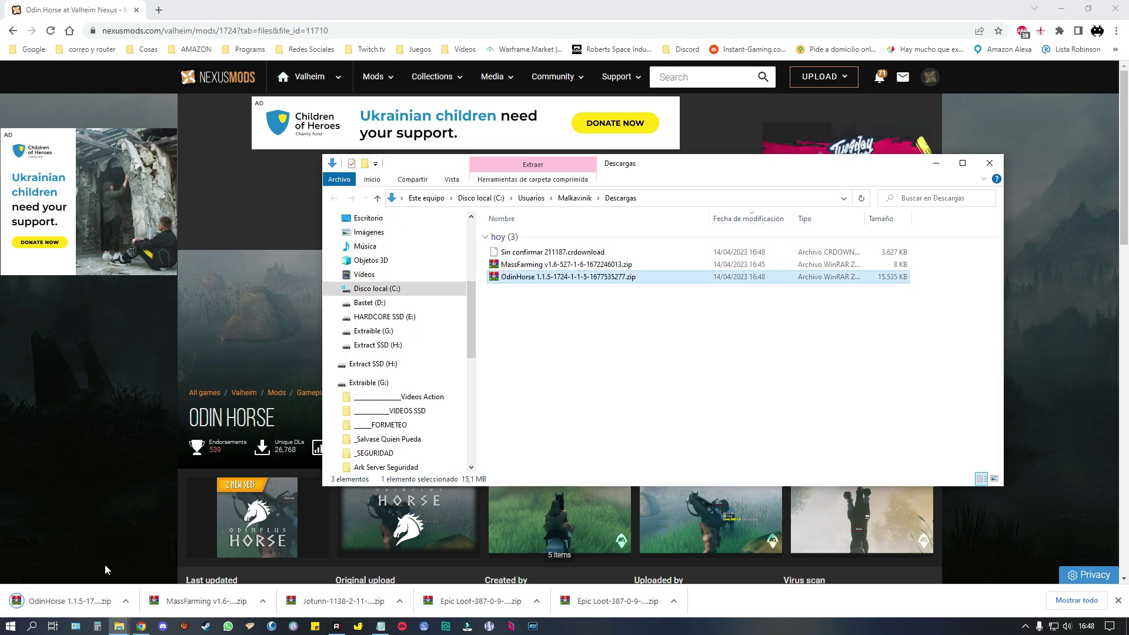
left_click(521, 270)
key("Delete")
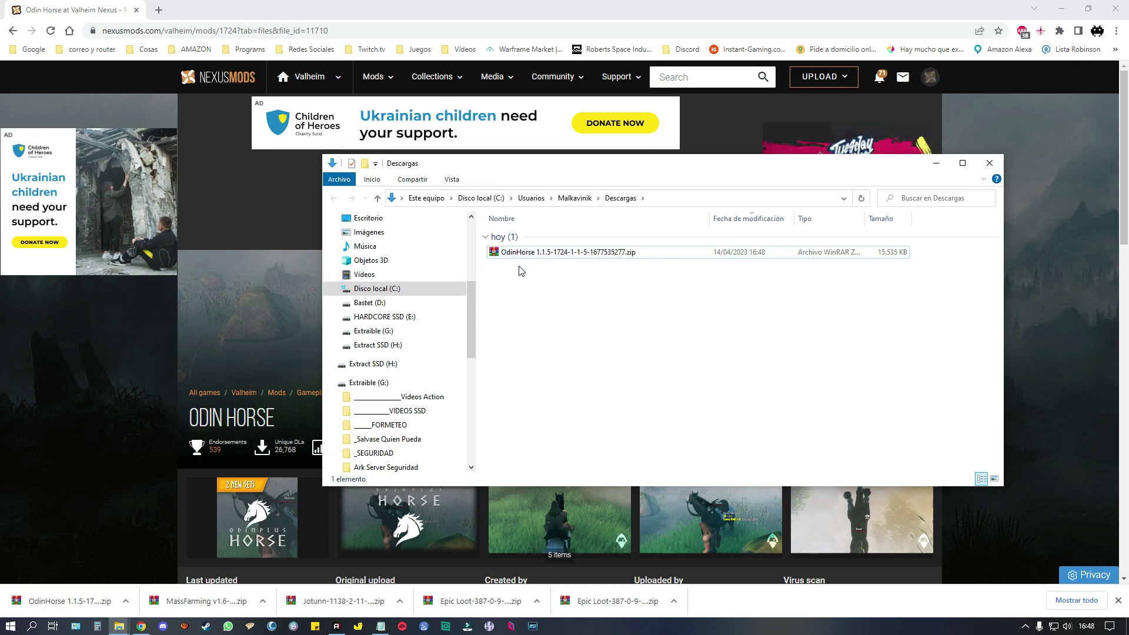
right_click(521, 261)
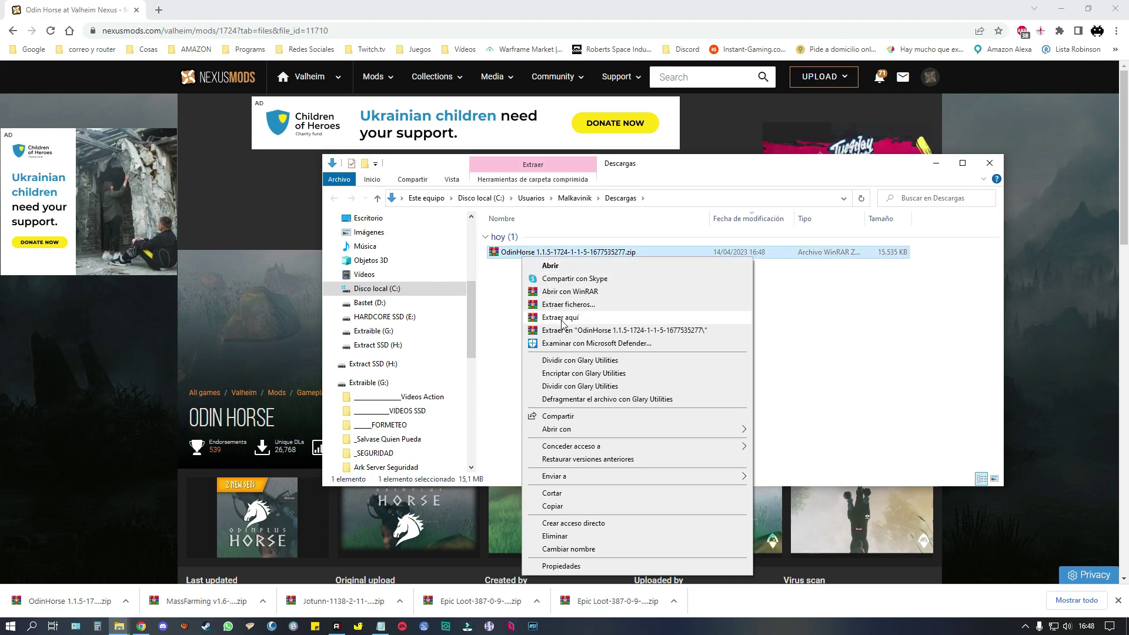
left_click(532, 317)
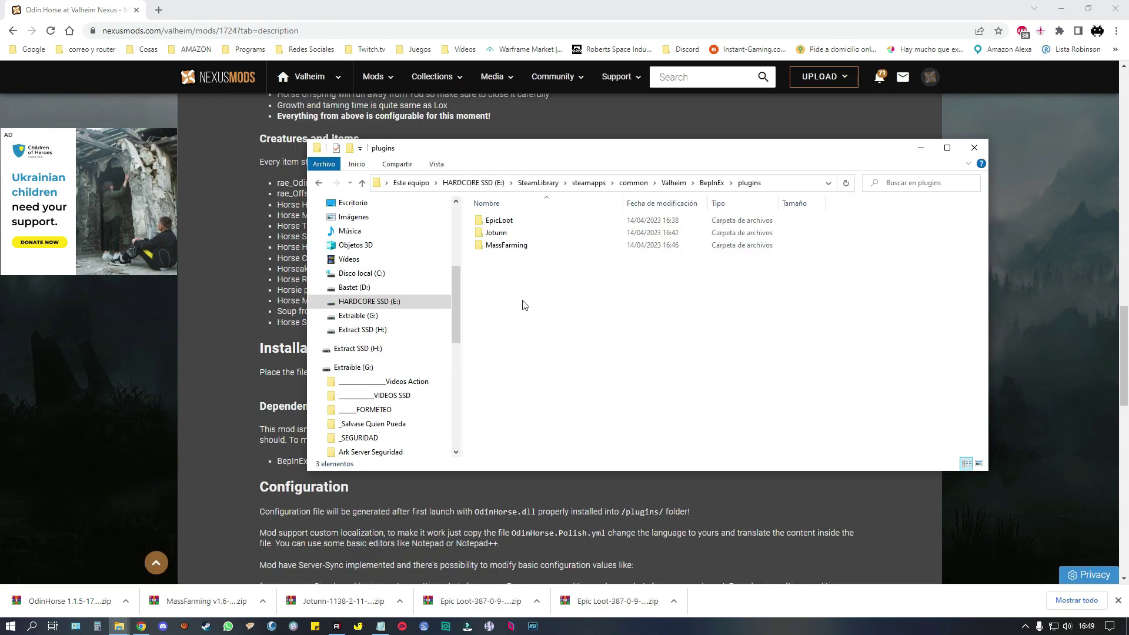
Create a new folder named OdinHorse in the BepInEx plugins folder
right_click(494, 271)
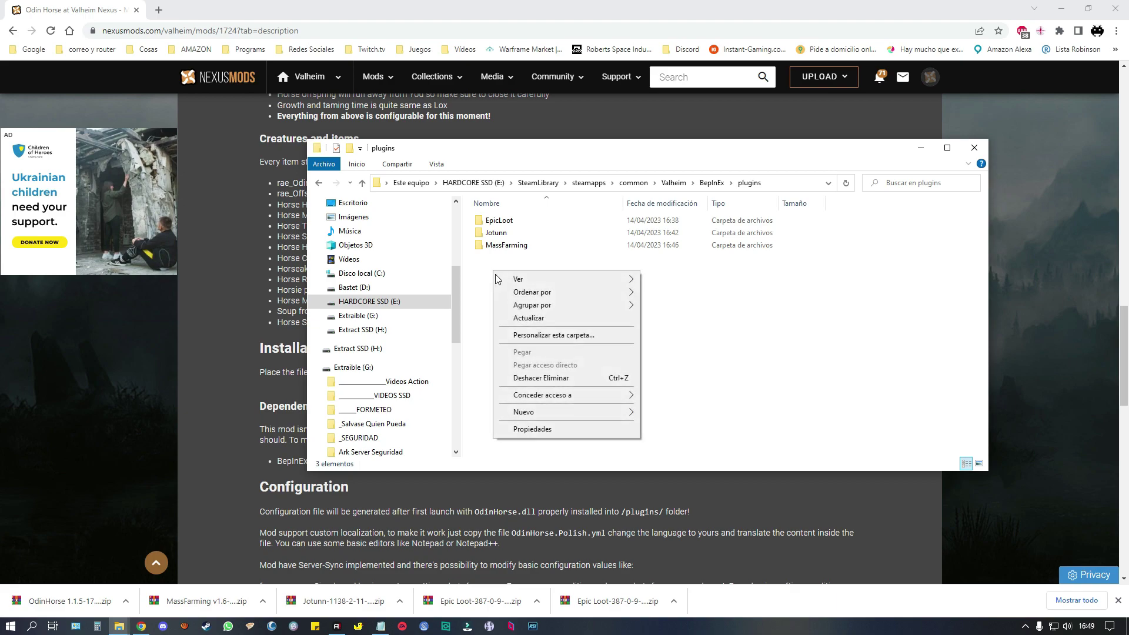
mouse_move(625, 419)
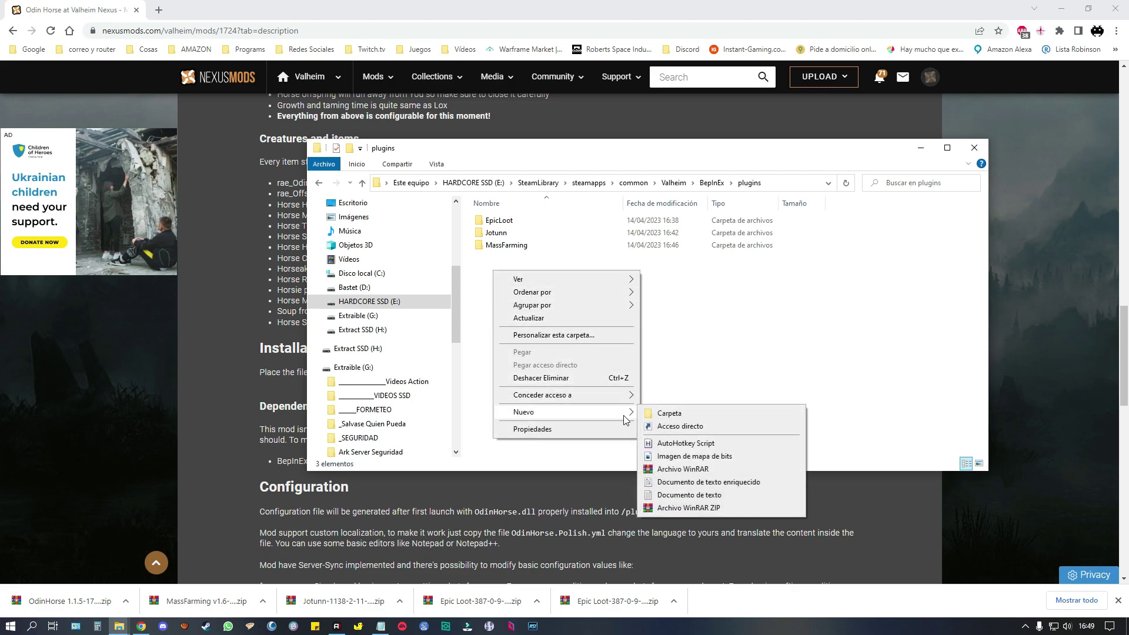
left_click(669, 415)
type("OdinHorse")
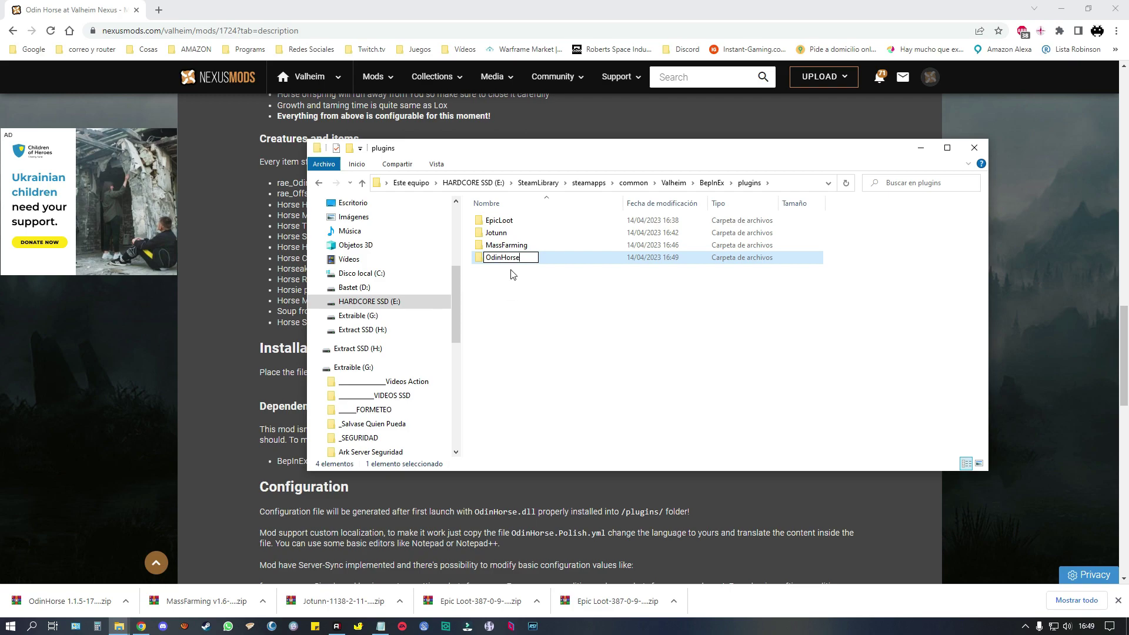
key("Return")
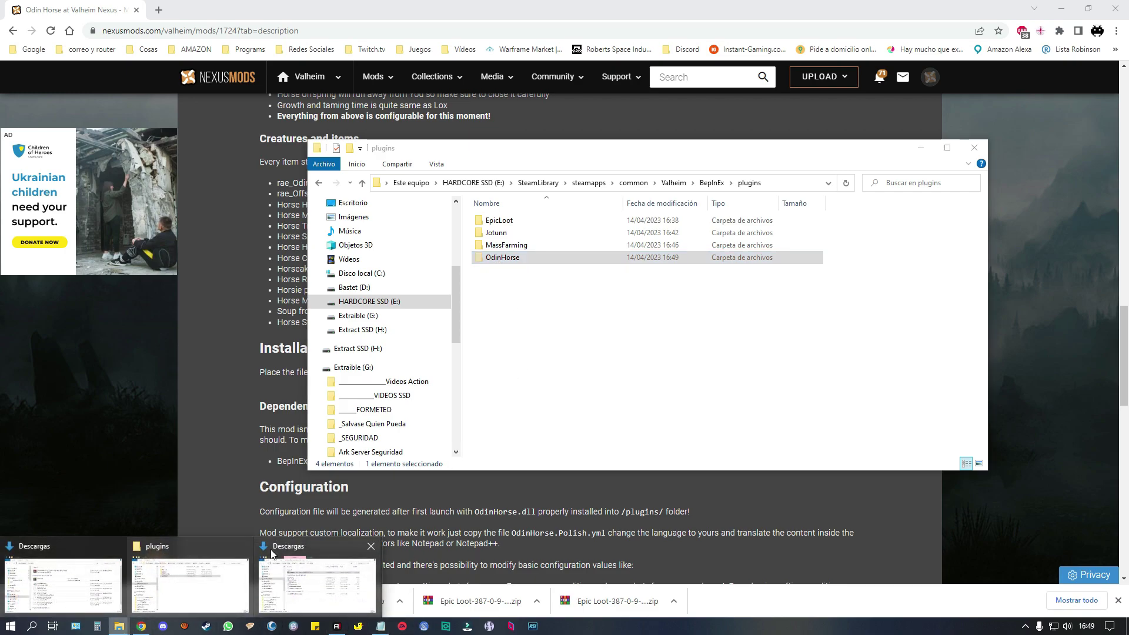
Move the seven extracted OdinHorse files into the OdinHorse folder in Descargas and open that folder
left_click(317, 579)
left_click(516, 434)
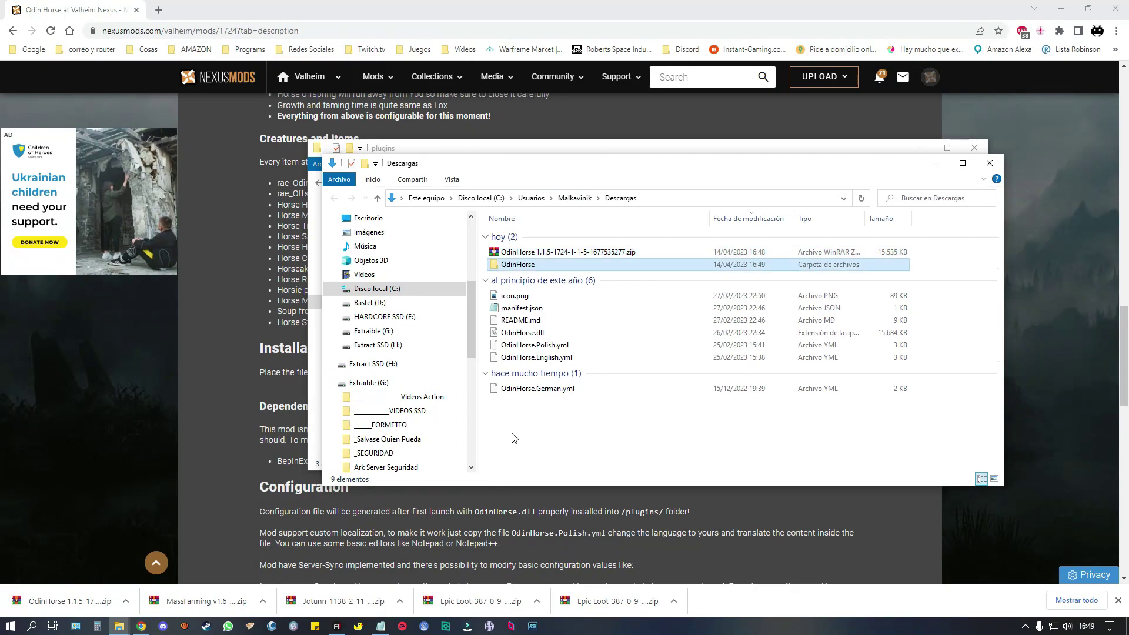
left_click_drag(517, 415, 514, 266)
double_click(514, 265)
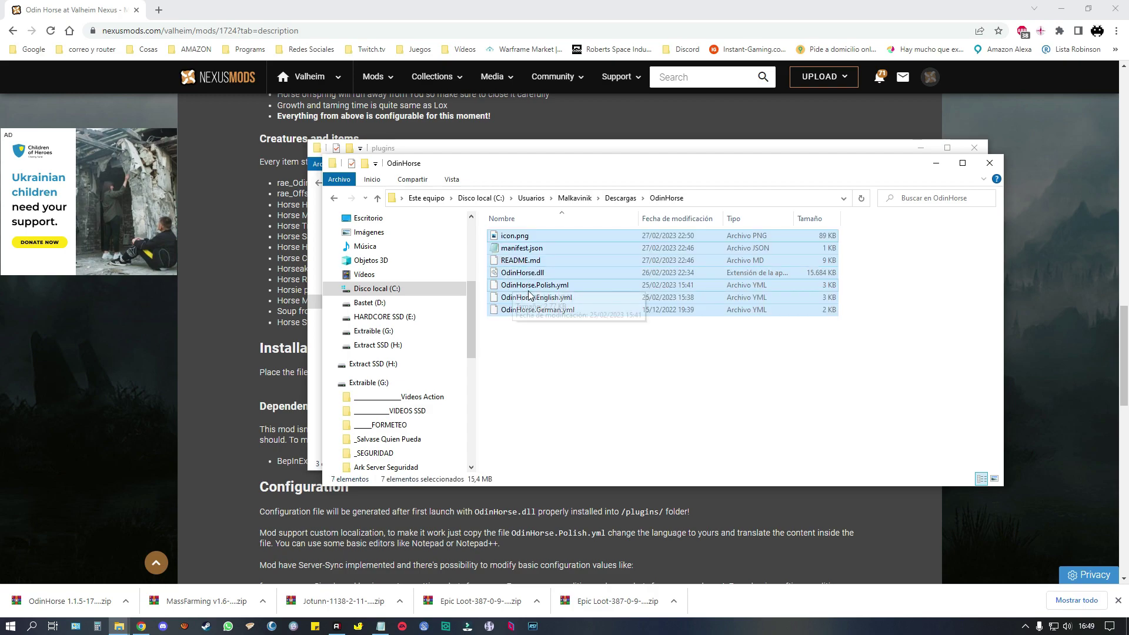
Move the OdinHorse folder from Descargas into the BepInEx plugins folder
left_click(336, 199)
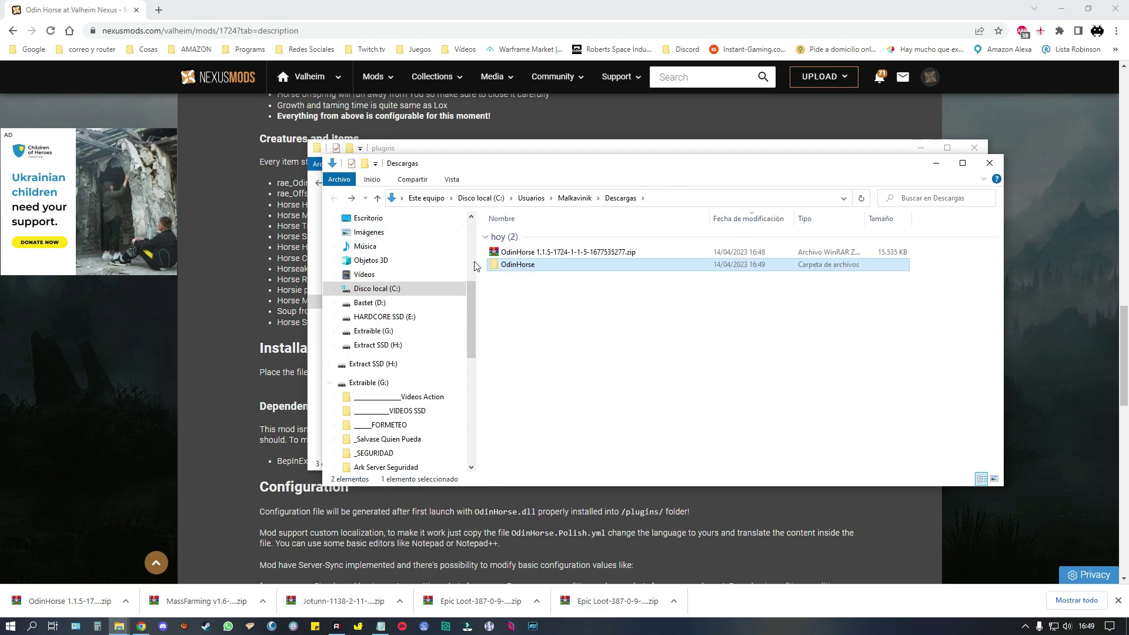
left_click(120, 627)
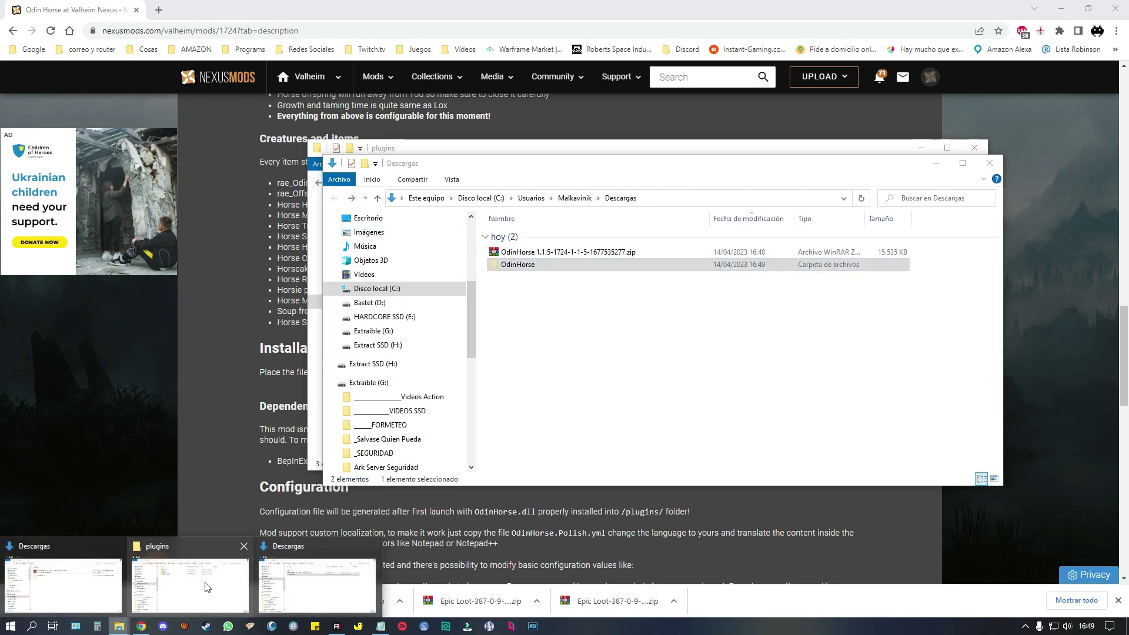
left_click(207, 587)
key("ctrl+v")
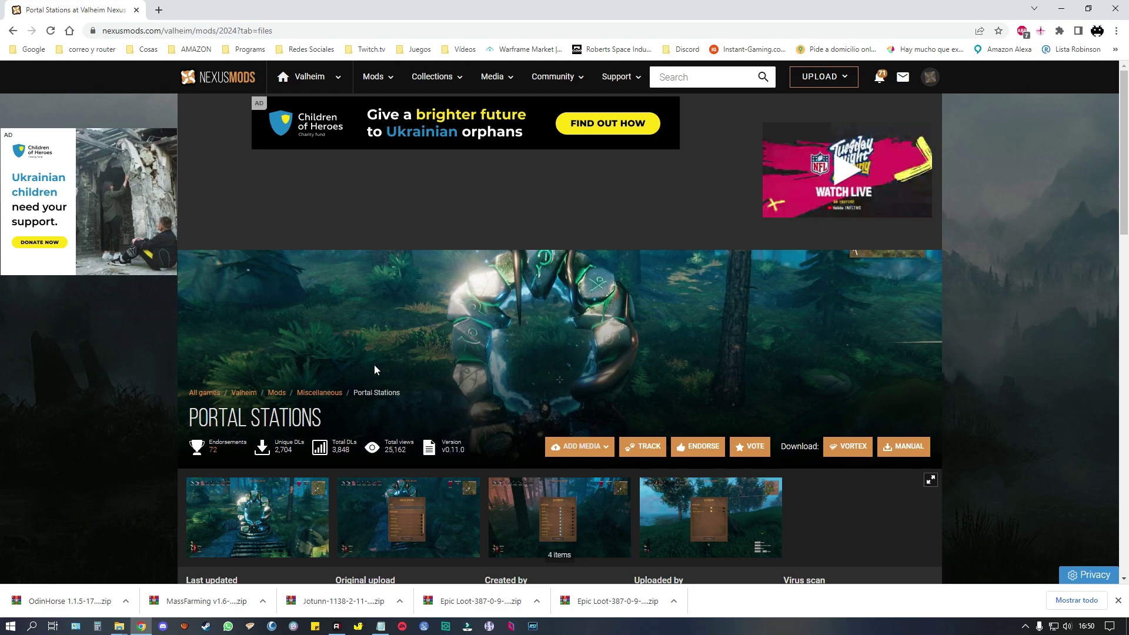
Manually download the main file Valheim_PortalStations_v0_11_0 from the Portal Stations page, accepting the additional files requirement
scroll(374, 365, "down", 5)
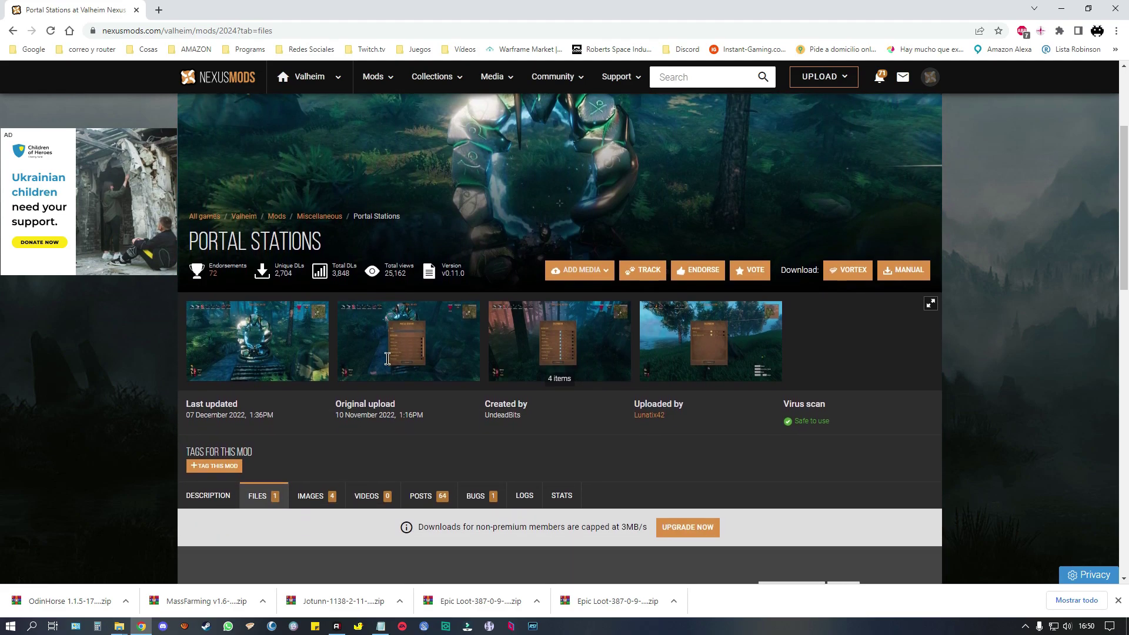
scroll(380, 363, "down", 2)
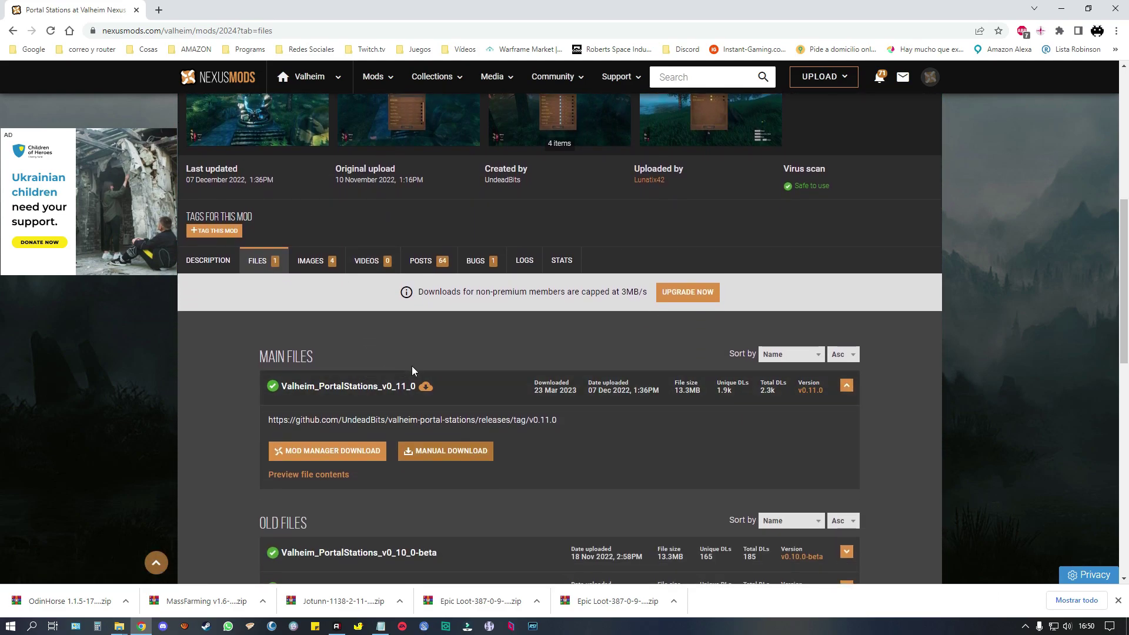
scroll(459, 440, "down", 1)
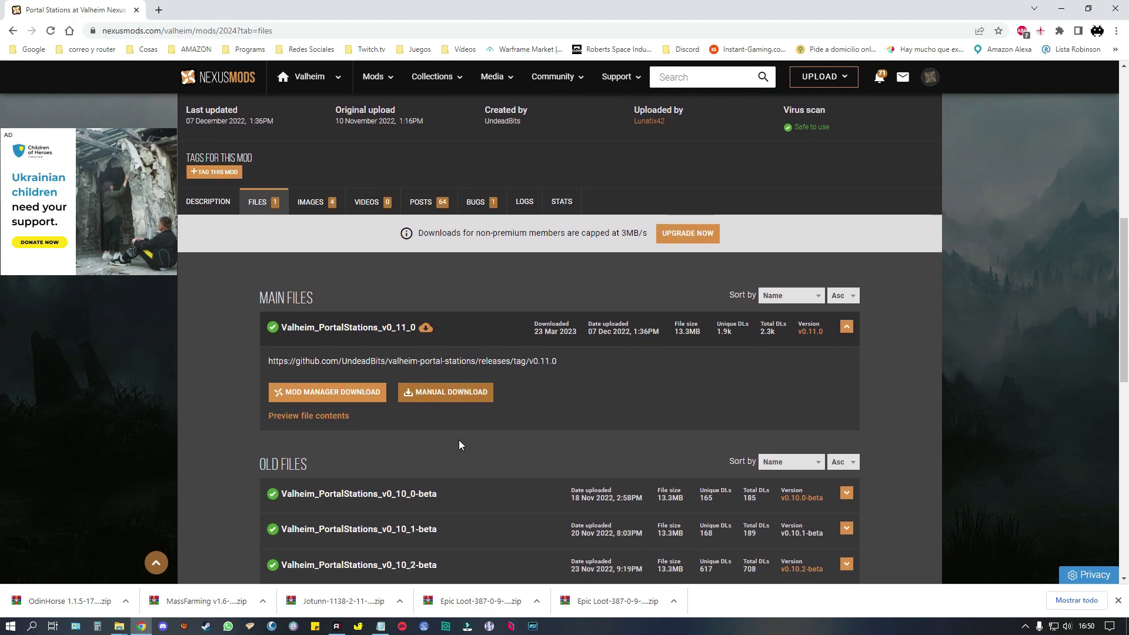
left_click(439, 399)
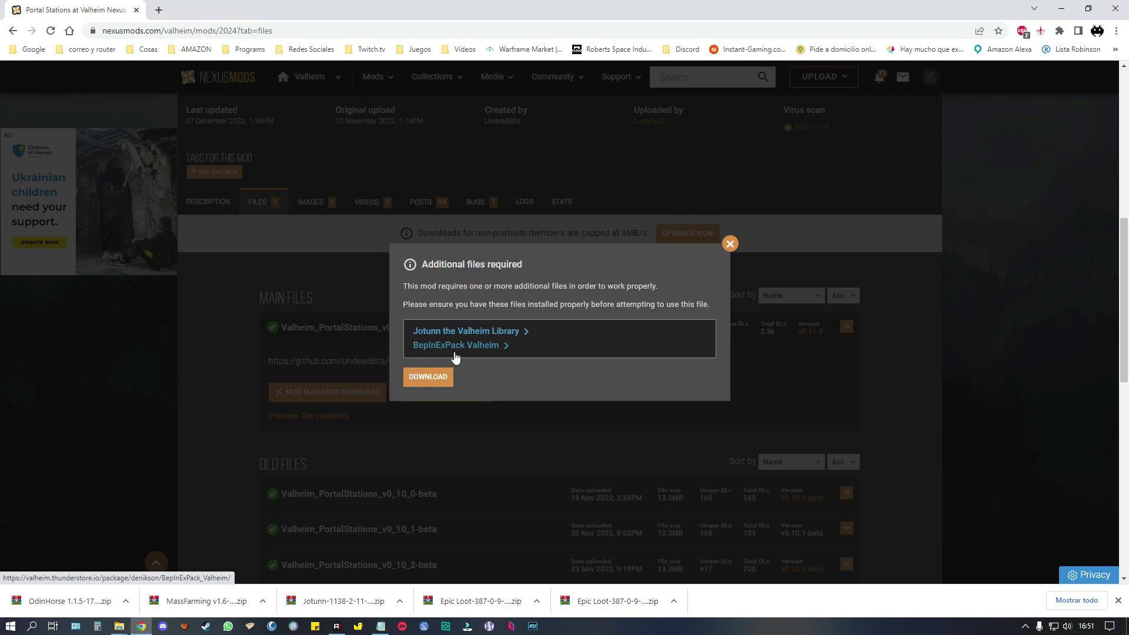
left_click(443, 383)
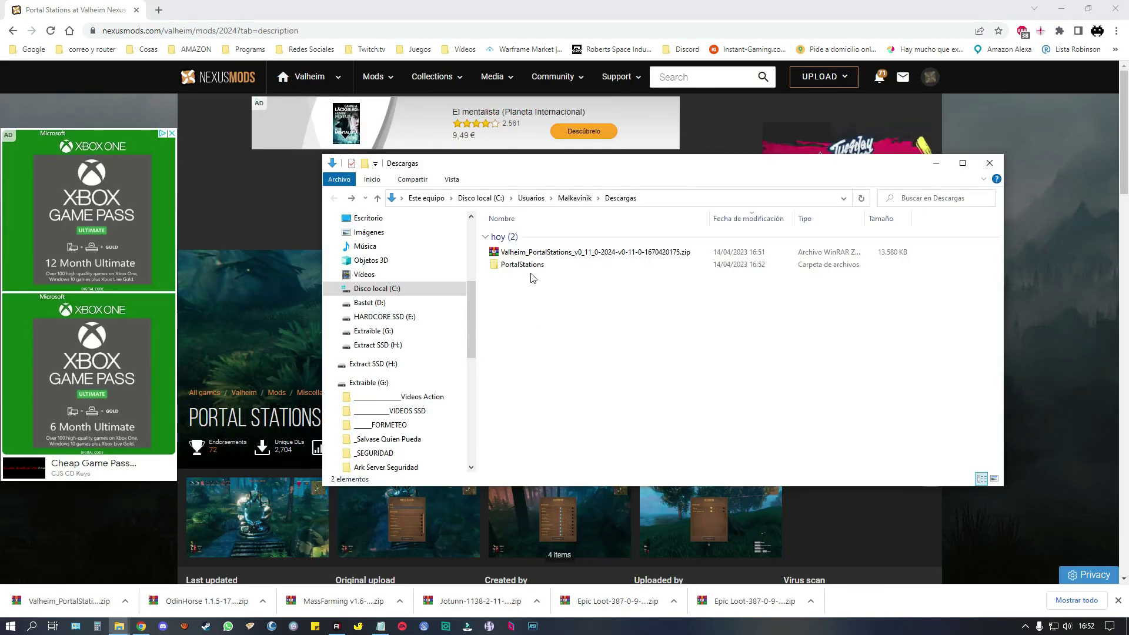
Move the extracted PortalStations folder from Descargas into the BepInEx plugins folder
left_click(504, 271)
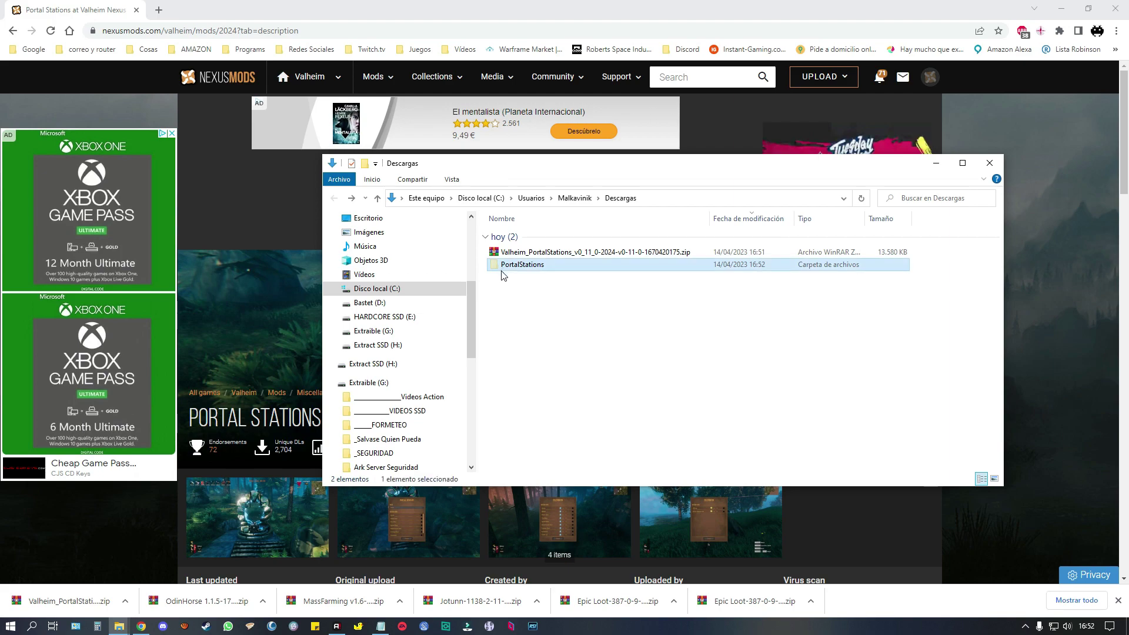
left_click(119, 626)
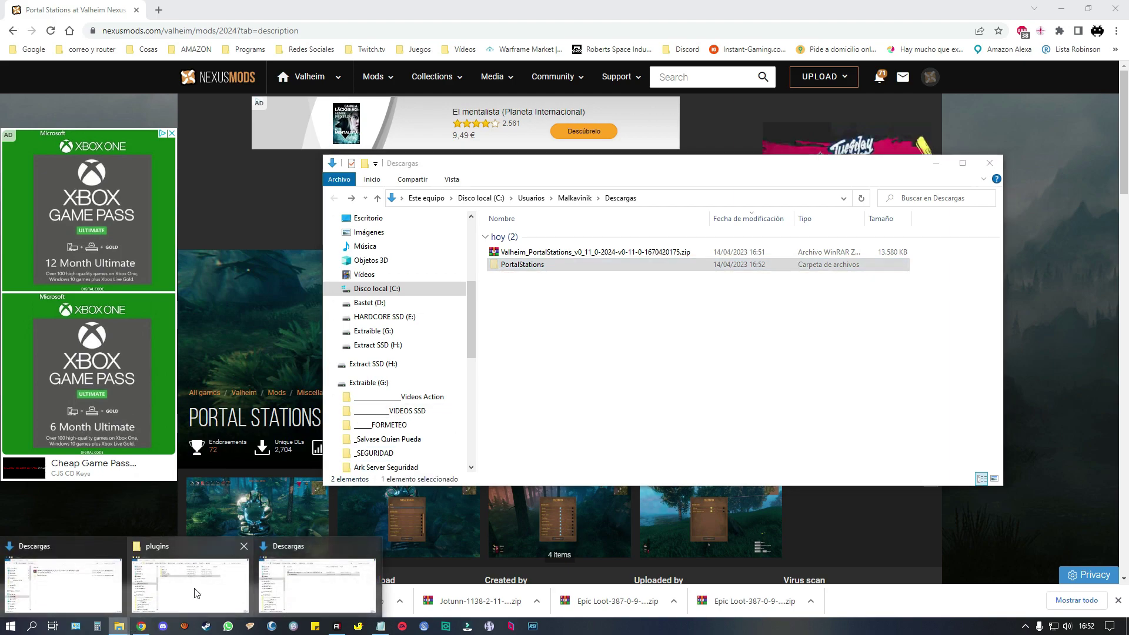
left_click(233, 587)
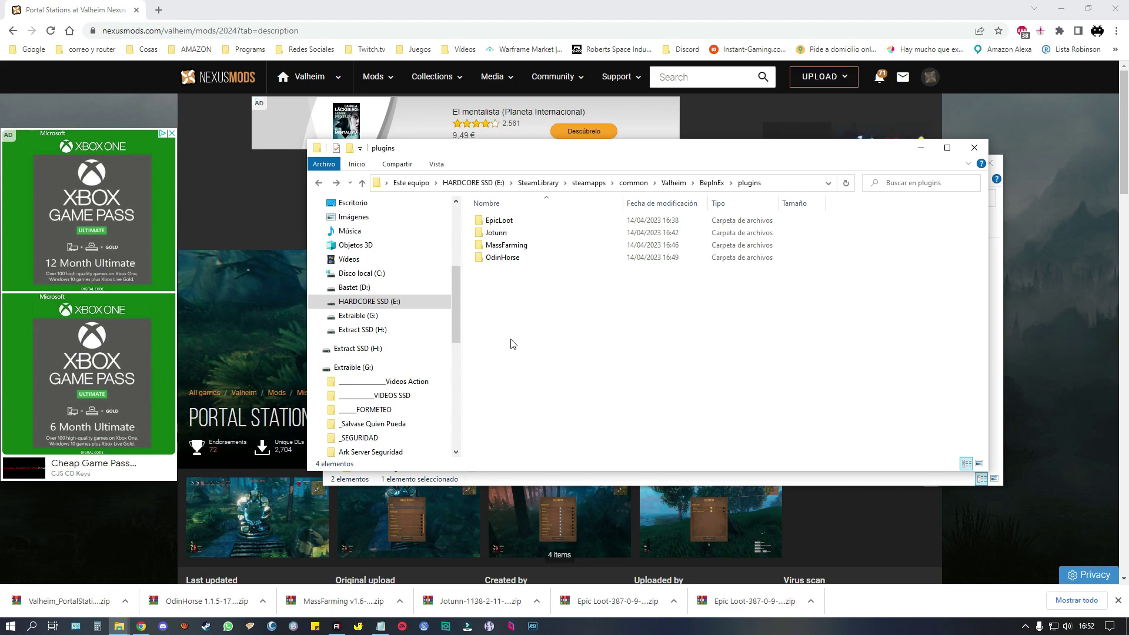
key("ctrl+v")
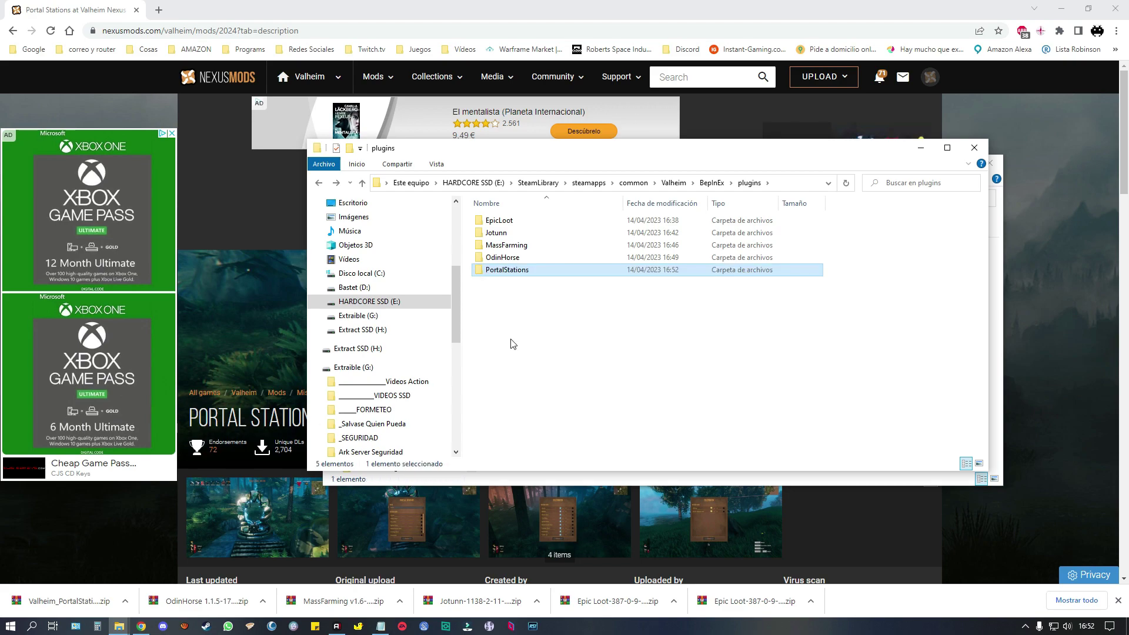
Switch to the ModsValheimLista.txt list in Notepad and highlight the Translations and ValheimRAFT entries
key("alt+Tab")
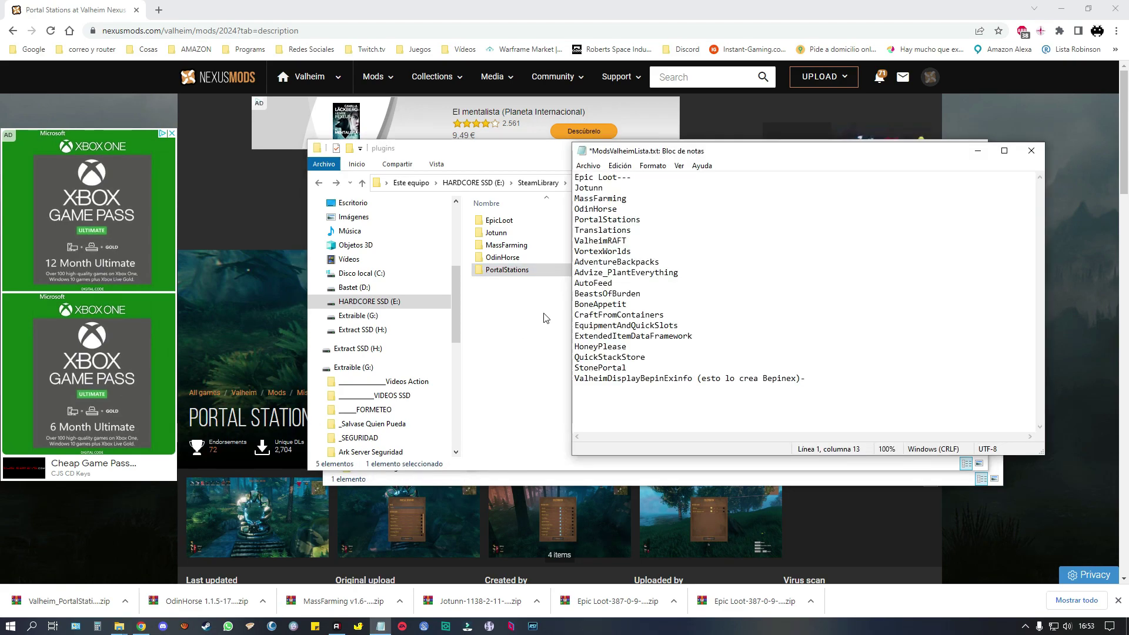
left_click_drag(575, 230, 651, 227)
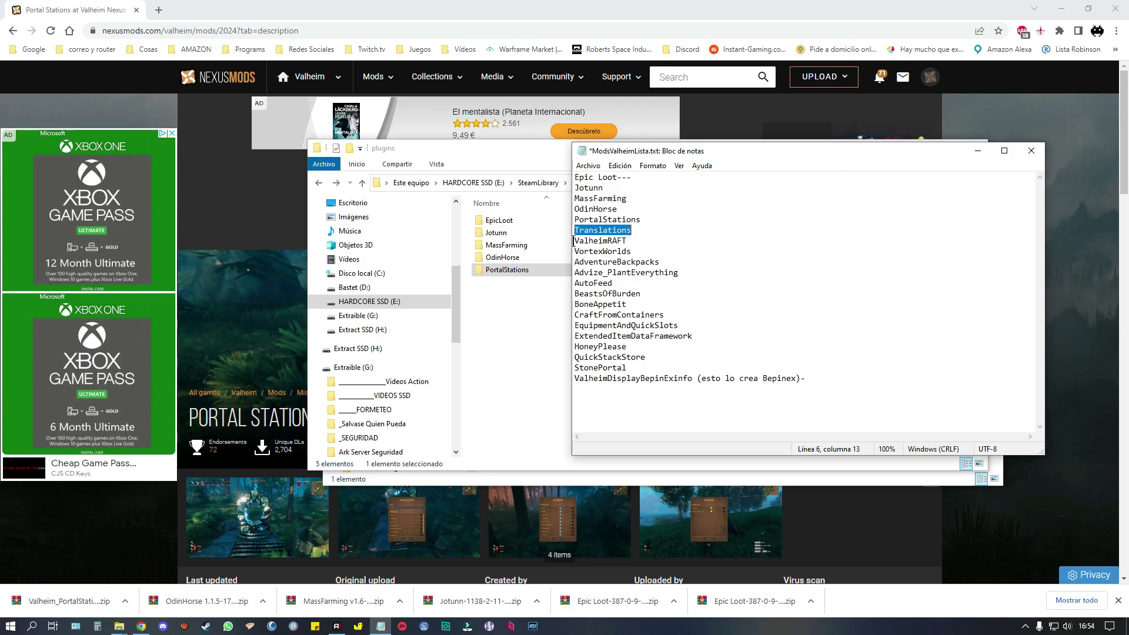
left_click_drag(574, 241, 656, 237)
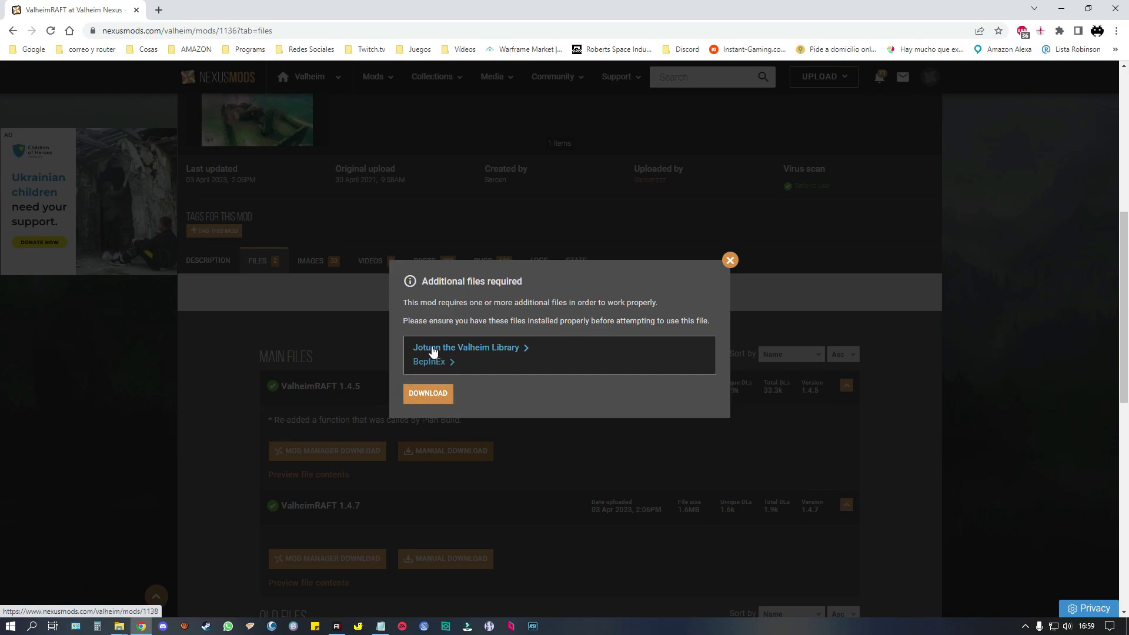
Download the ValheimRAFT mod and move its extracted ValheimRAFT folder from Descargas into the BepInEx plugins folder
left_click(434, 399)
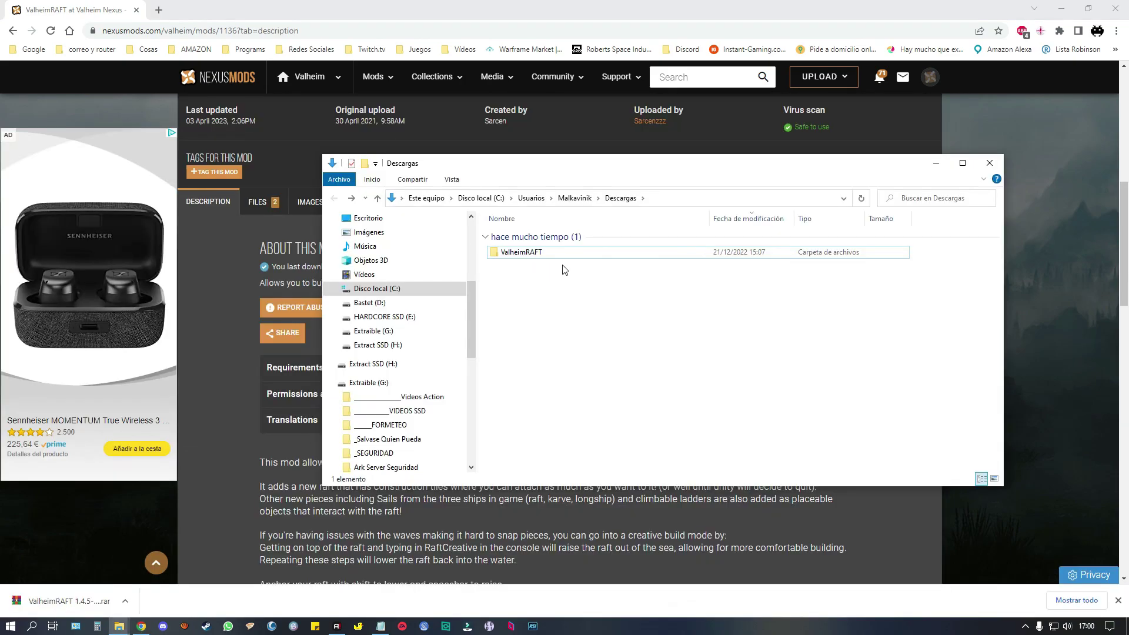
left_click(520, 256)
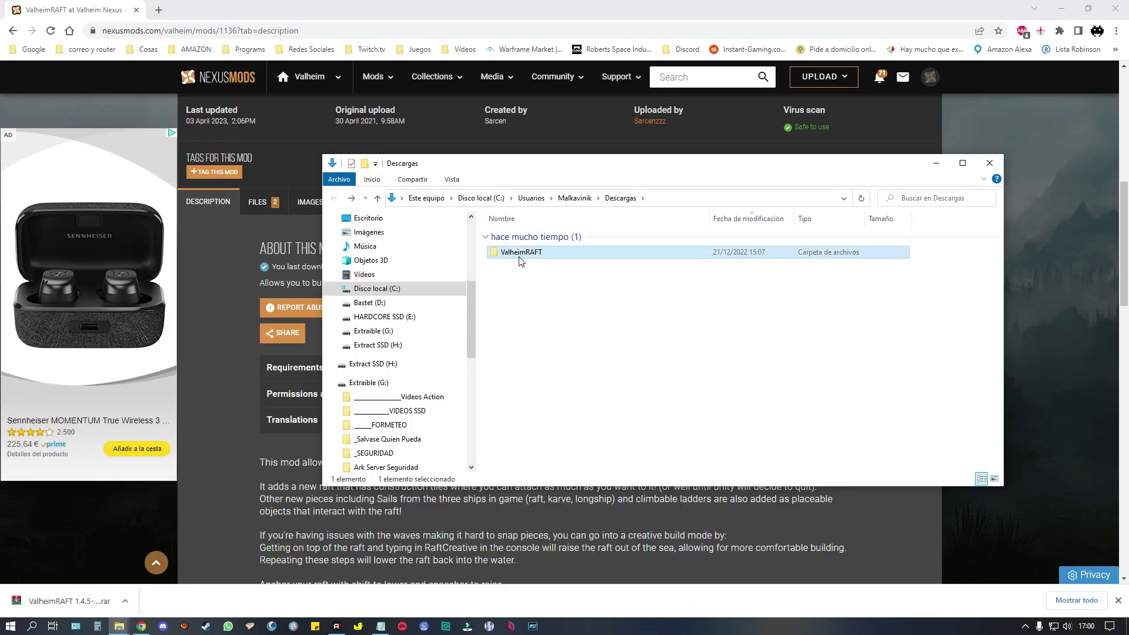
left_click(119, 626)
left_click(189, 584)
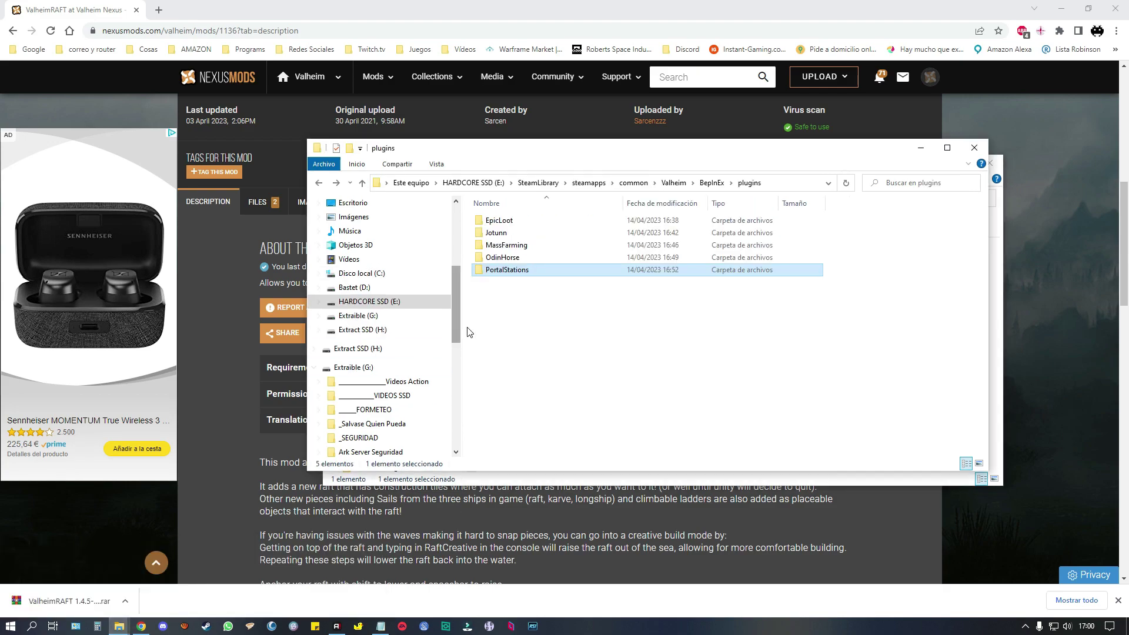
key("ctrl+v")
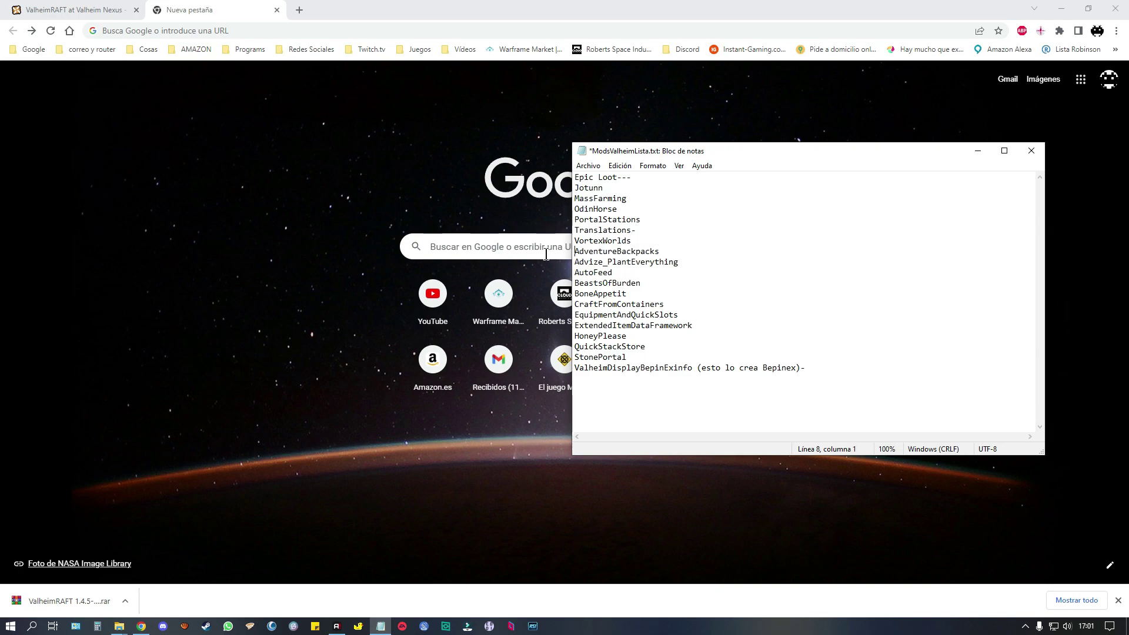
Remove the VortexWorlds entry from the mod list in Notepad and highlight the Translations entry
key("Down")
key("shift+Home")
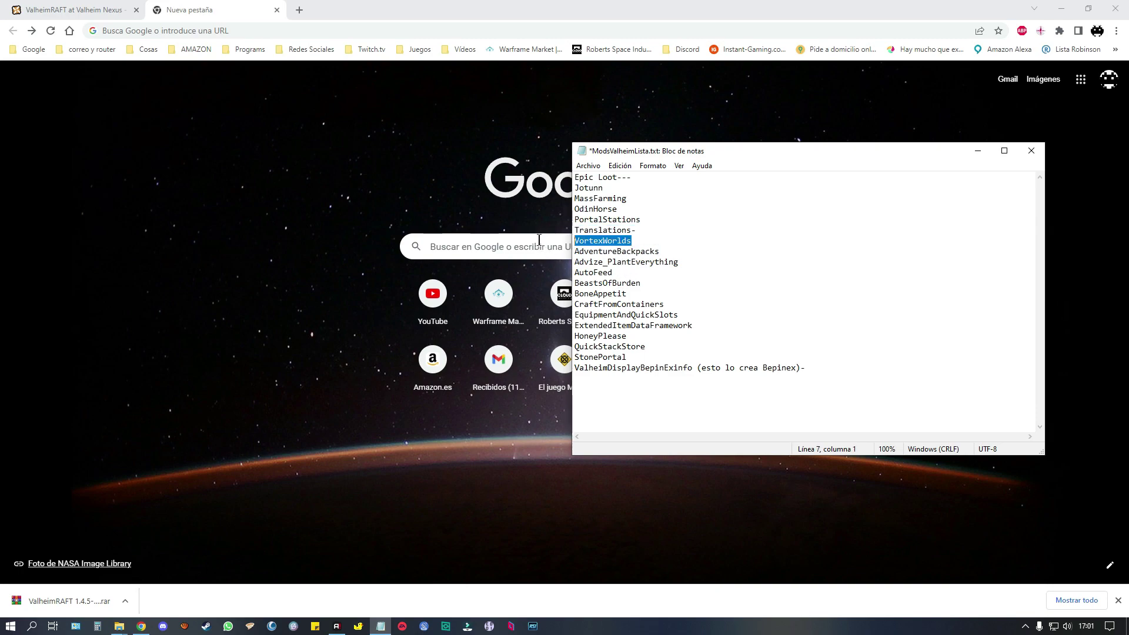
left_click(639, 234)
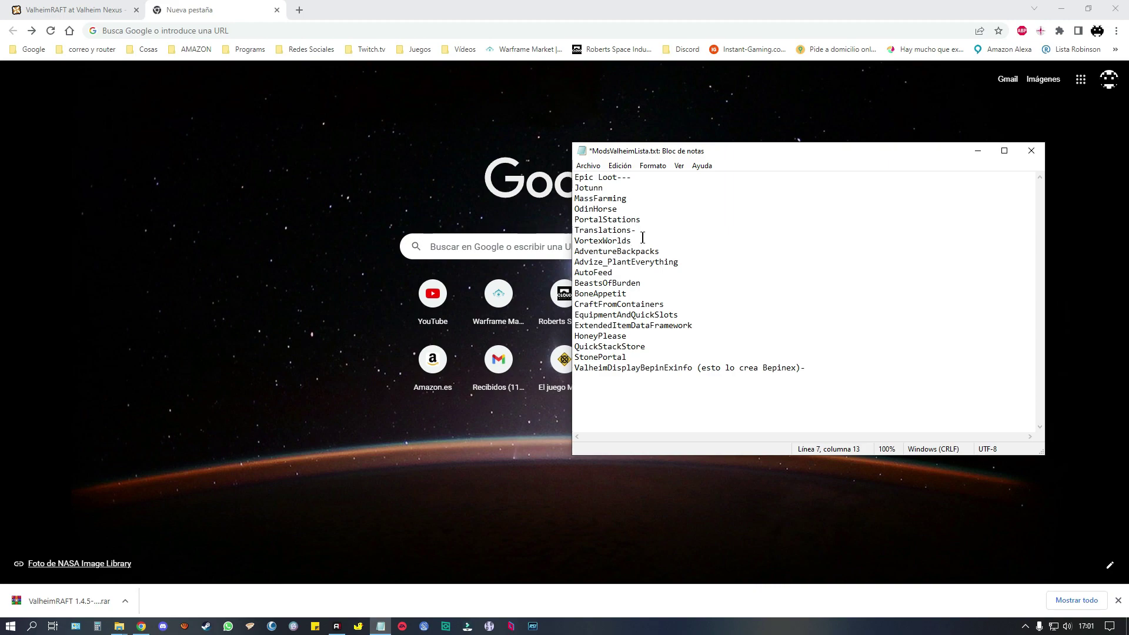
key("shift+Home")
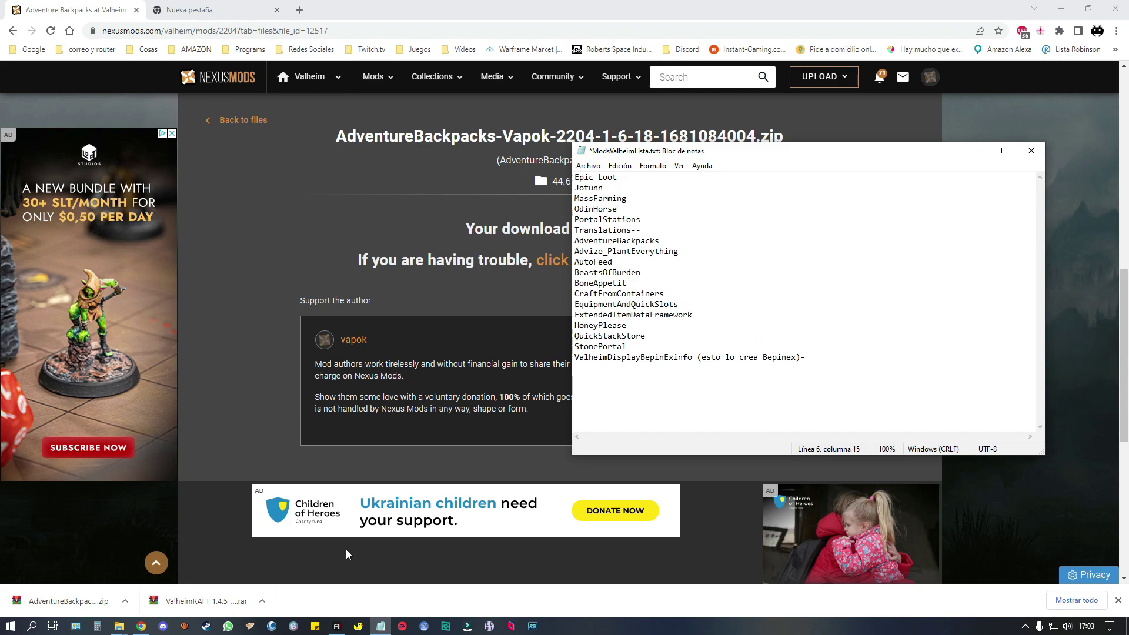
left_click_drag(639, 233, 560, 230)
left_click_drag(684, 359, 677, 364)
Refresh the Descargas folder and extract the downloaded AdventureBackpacks zip there
left_click(120, 625)
left_click(314, 586)
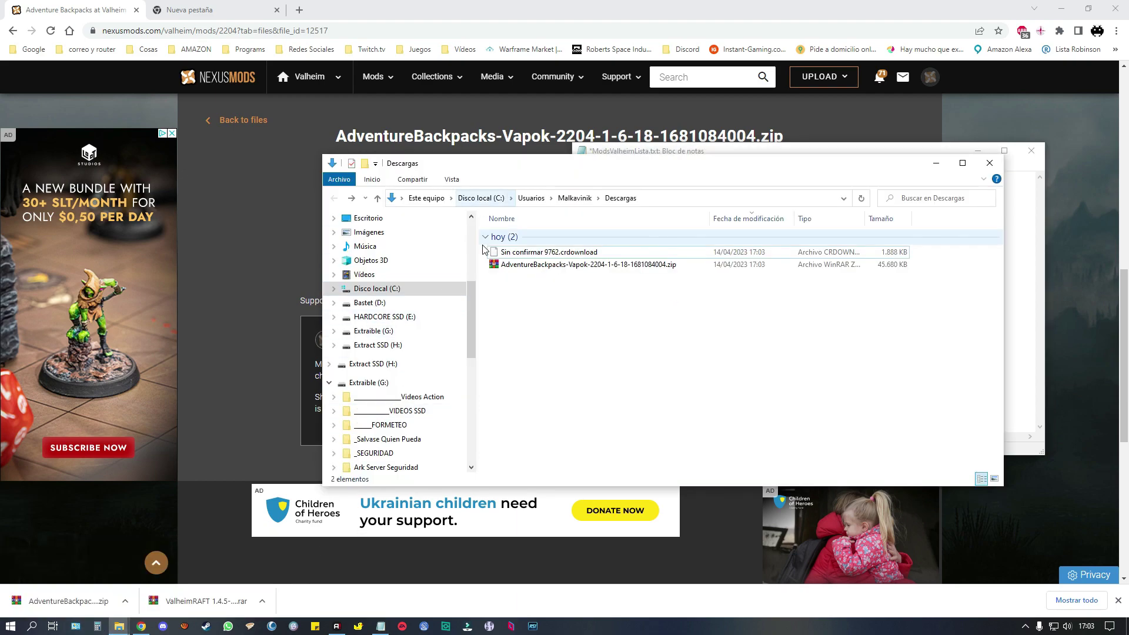
right_click(513, 293)
left_click(550, 338)
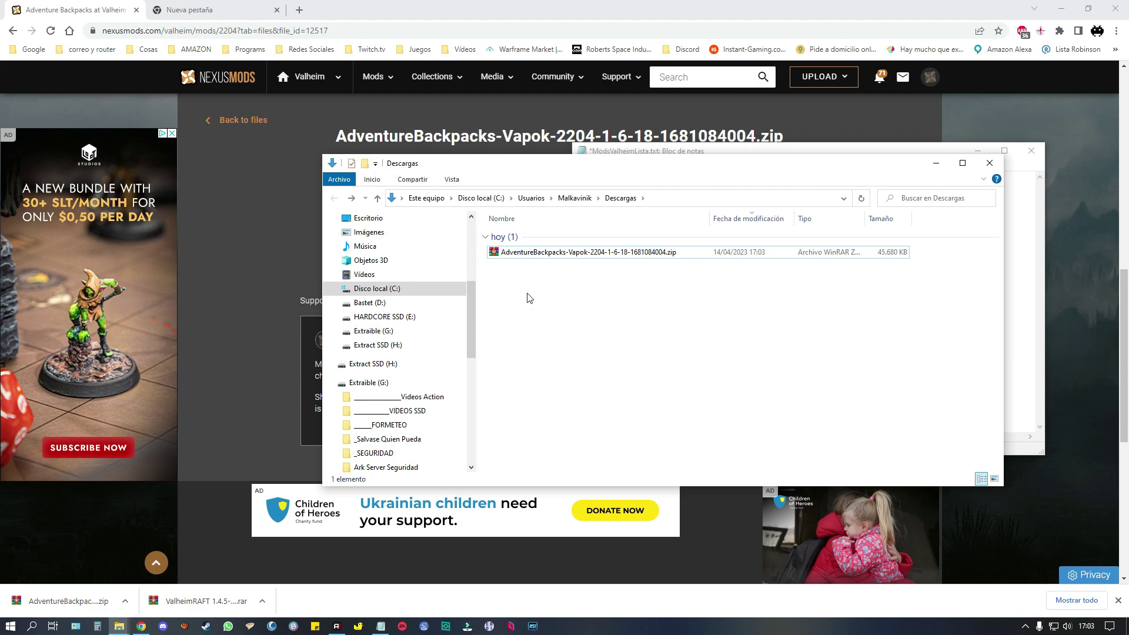
left_click(506, 253)
right_click(505, 254)
left_click(545, 315)
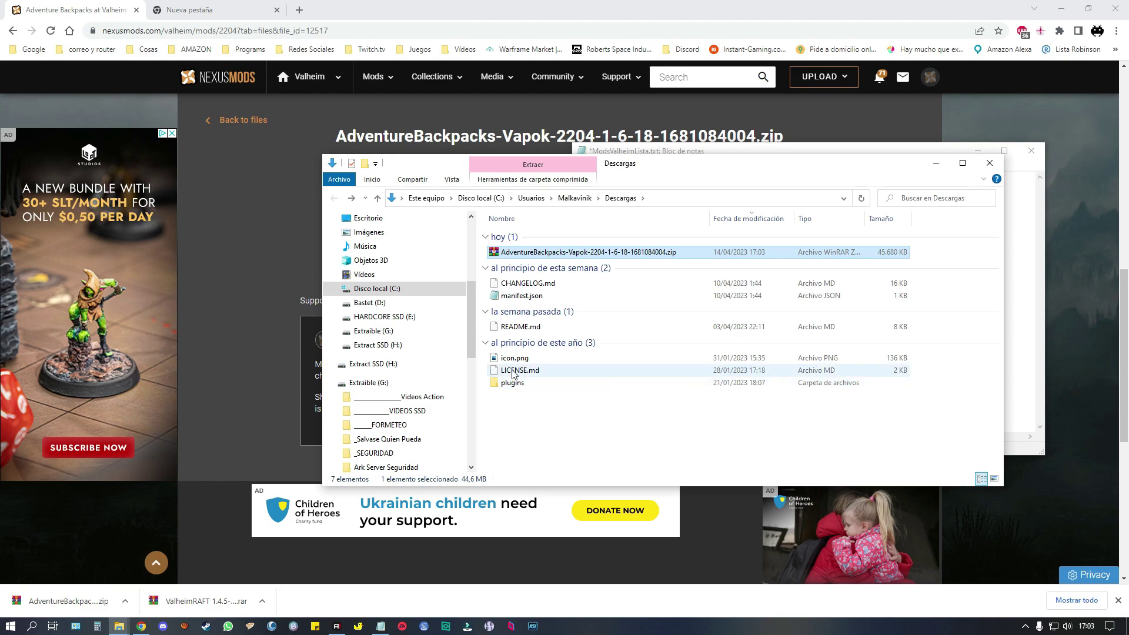
Delete the AdventureBackpacks zip, CHANGELOG.md, manifest.json, README.md, icon.png and LICENSE.md from Descargas, keeping only the plugins folder
left_click(520, 283, "ctrl")
left_click(520, 370, "ctrl")
left_click(515, 358, "ctrl")
left_click(513, 327, "ctrl")
left_click(520, 296, "ctrl")
key("Delete")
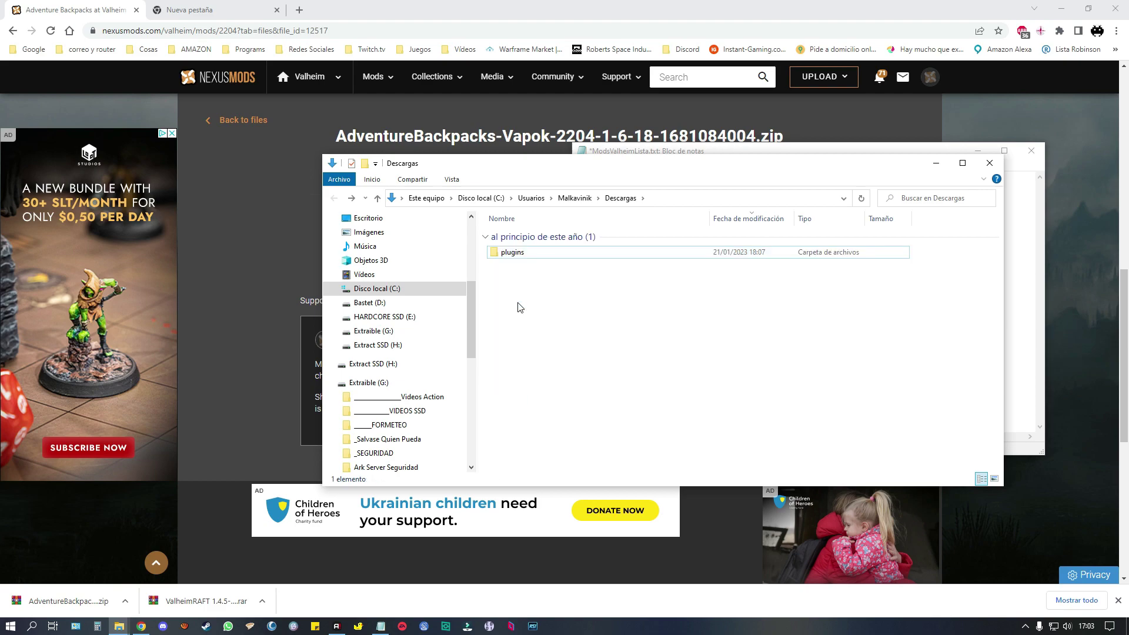
Open the extracted plugins folder in Descargas and examine the contents of its Translations subfolder
double_click(510, 256)
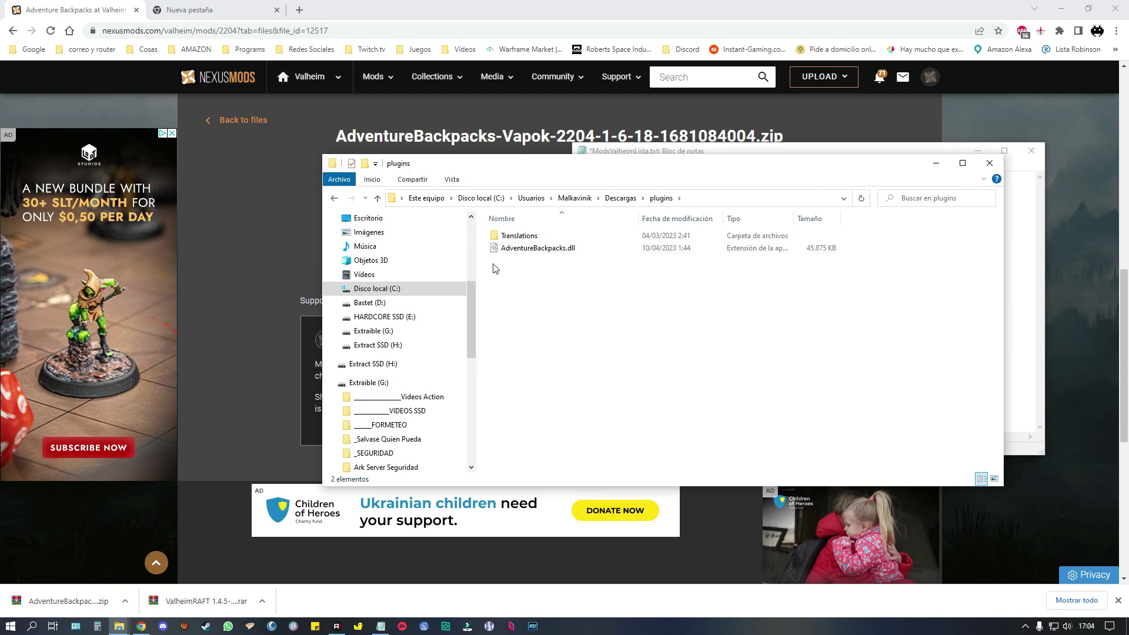
left_click_drag(547, 308, 495, 253)
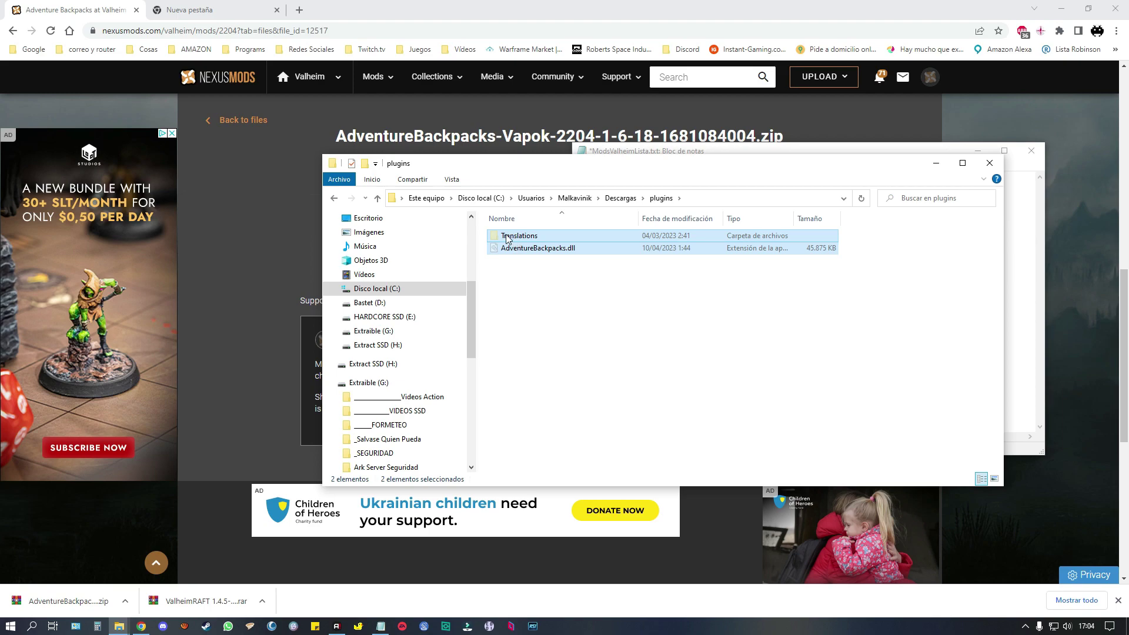
double_click(511, 238)
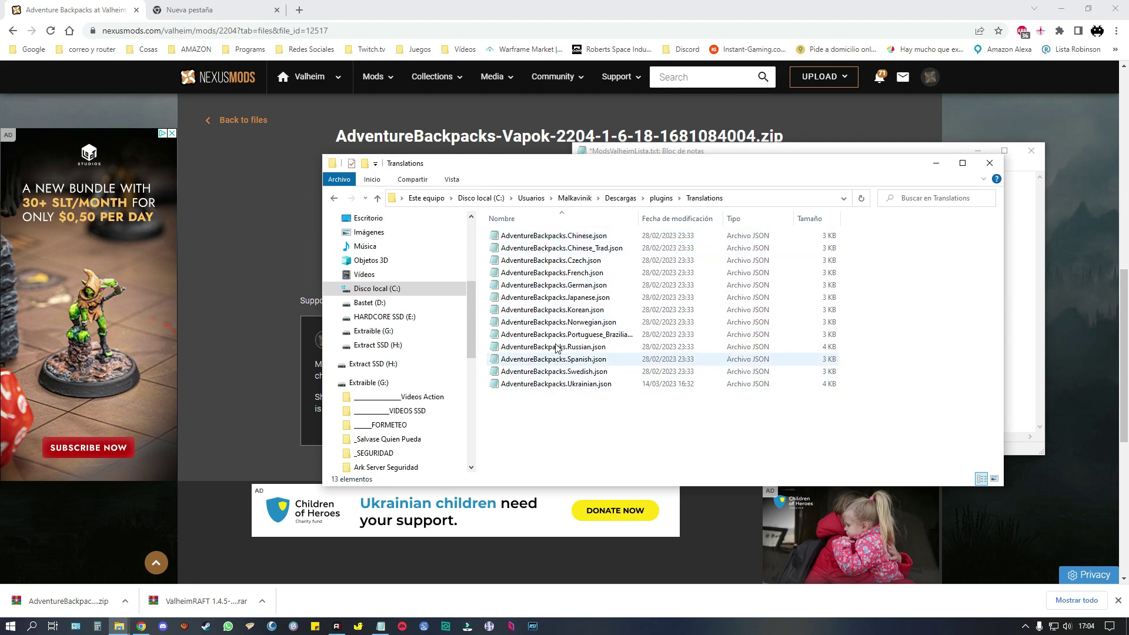
left_click(336, 199)
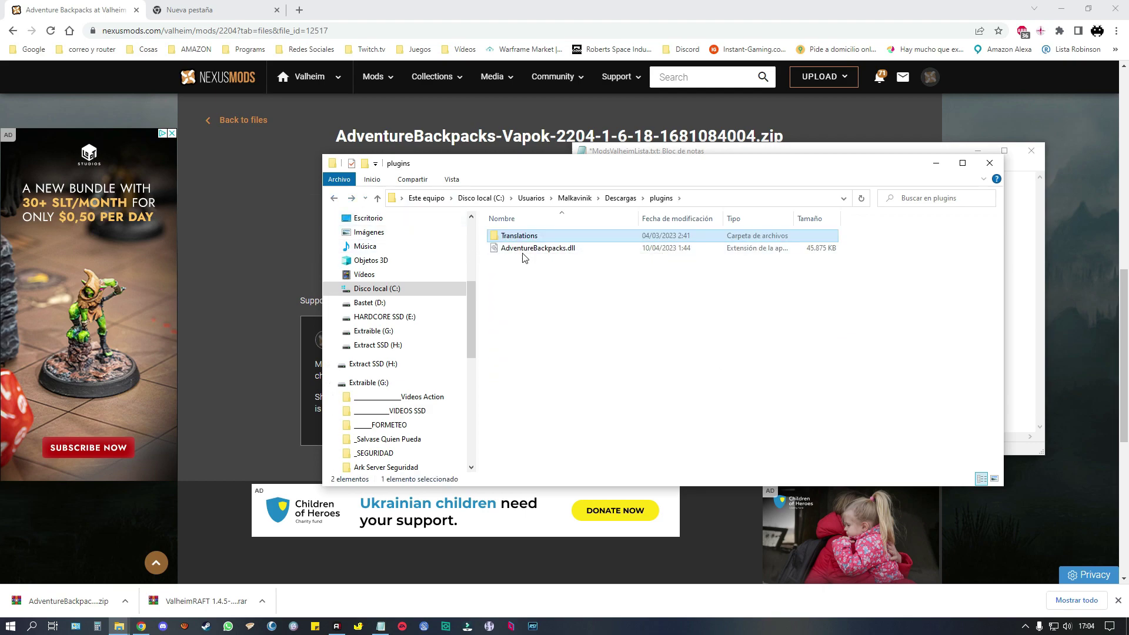
Move the Translations folder and AdventureBackpacks.dll from the extracted plugins folder into the BepInEx plugins folder
left_click(521, 253)
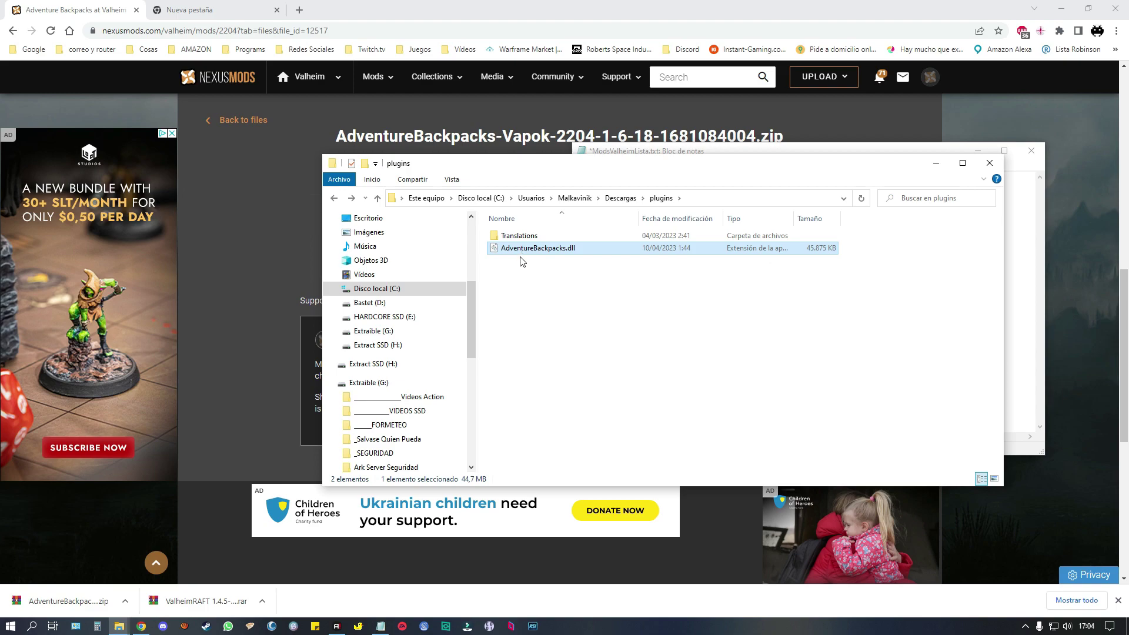
left_click_drag(507, 281, 487, 231)
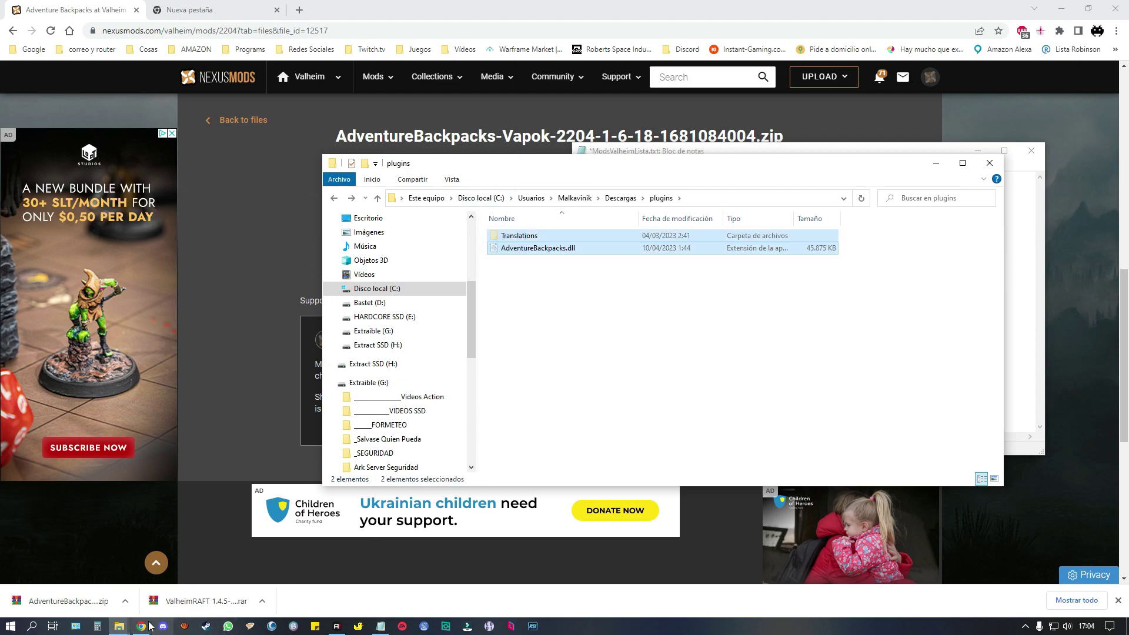
left_click(112, 629)
left_click(318, 585)
left_click(125, 626)
left_click(182, 582)
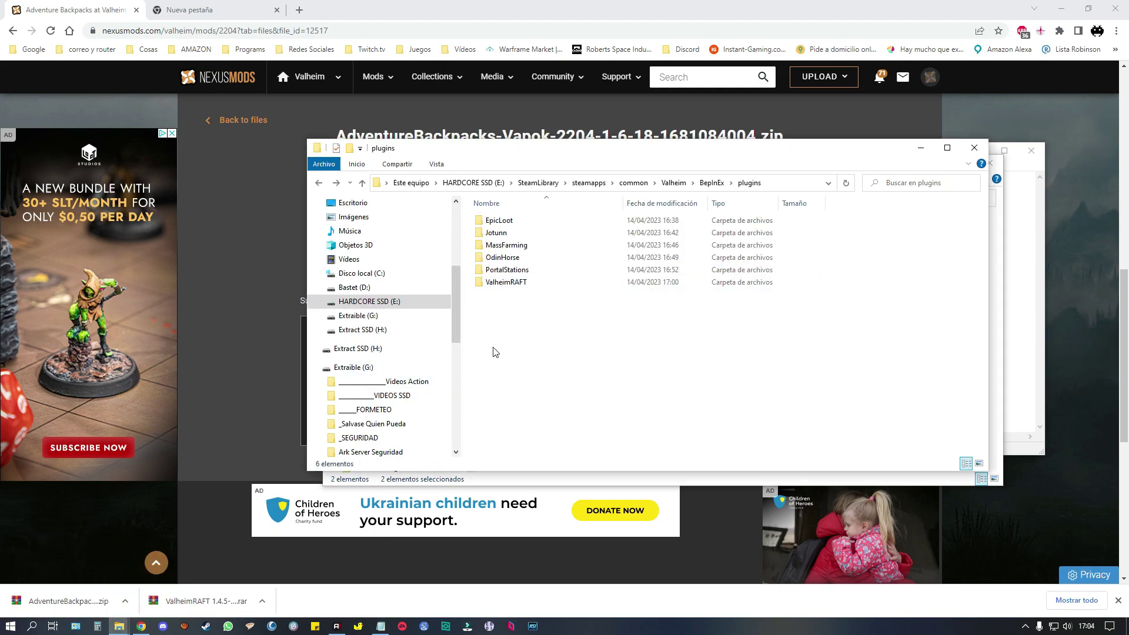
key("ctrl+v")
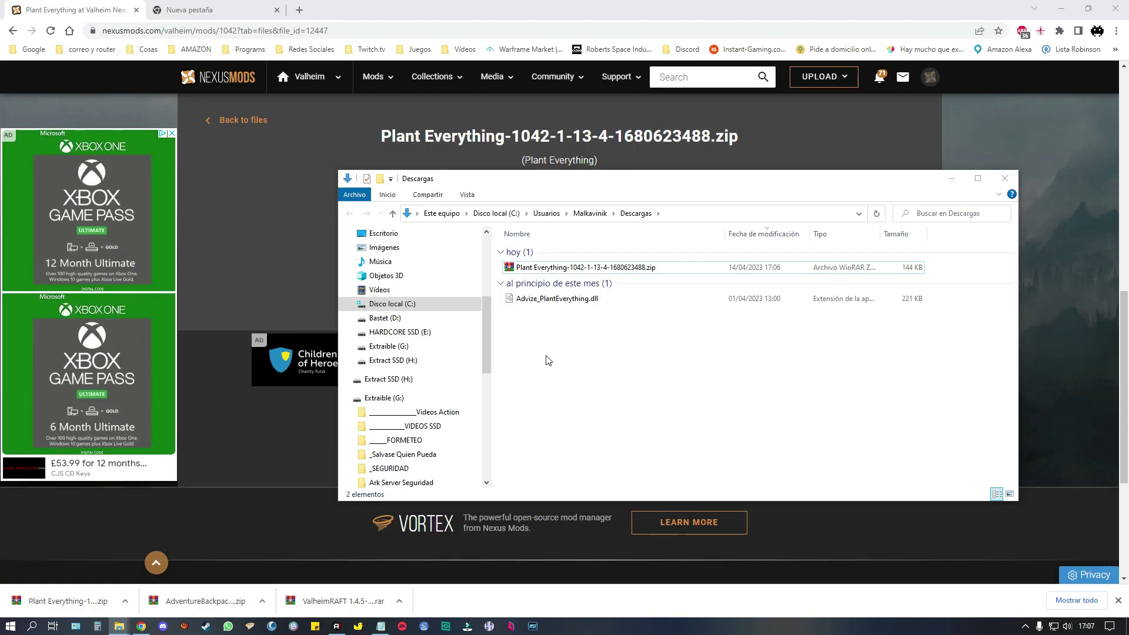
Move Advize_PlantEverything.dll from Descargas into the Valheim BepInEx plugins folder
left_click(529, 302)
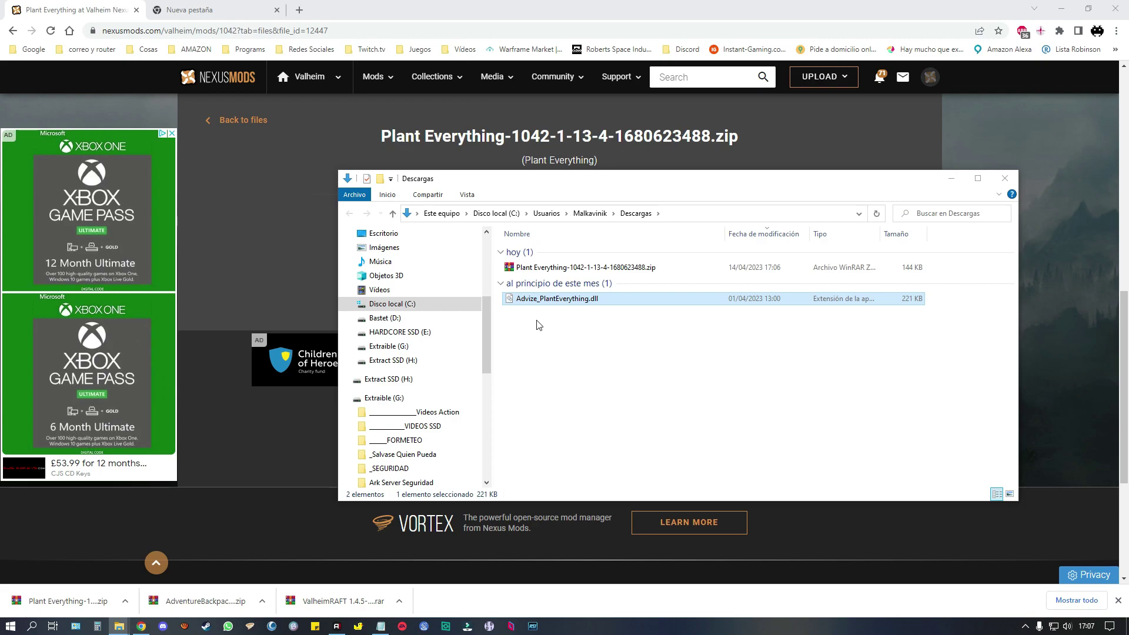
left_click(120, 627)
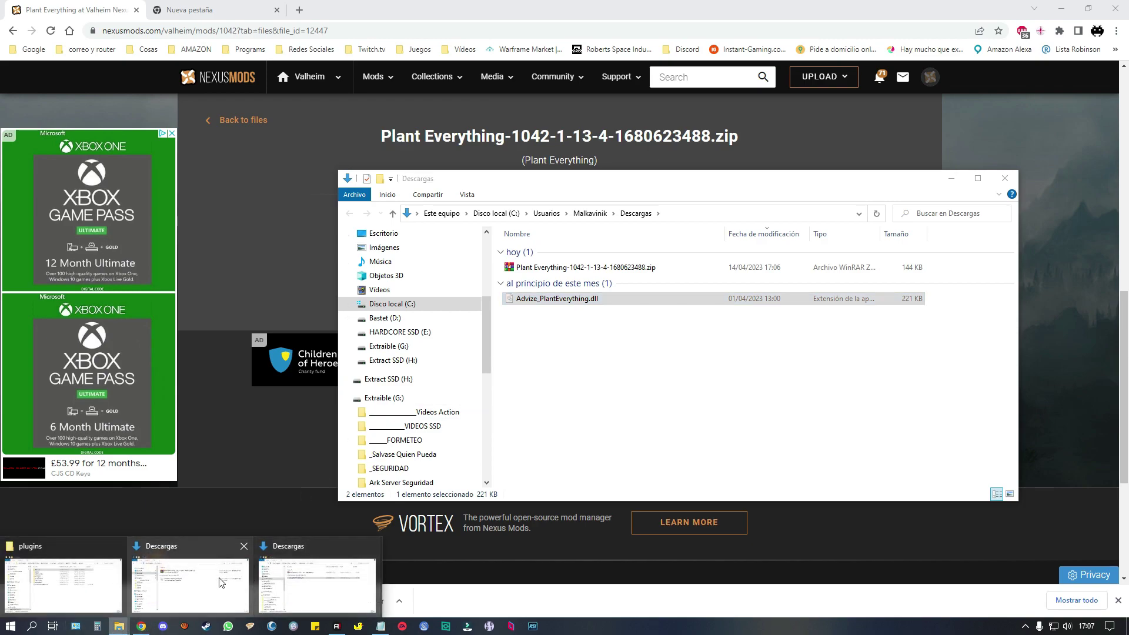
left_click(121, 557)
scroll(500, 430, "down", 6)
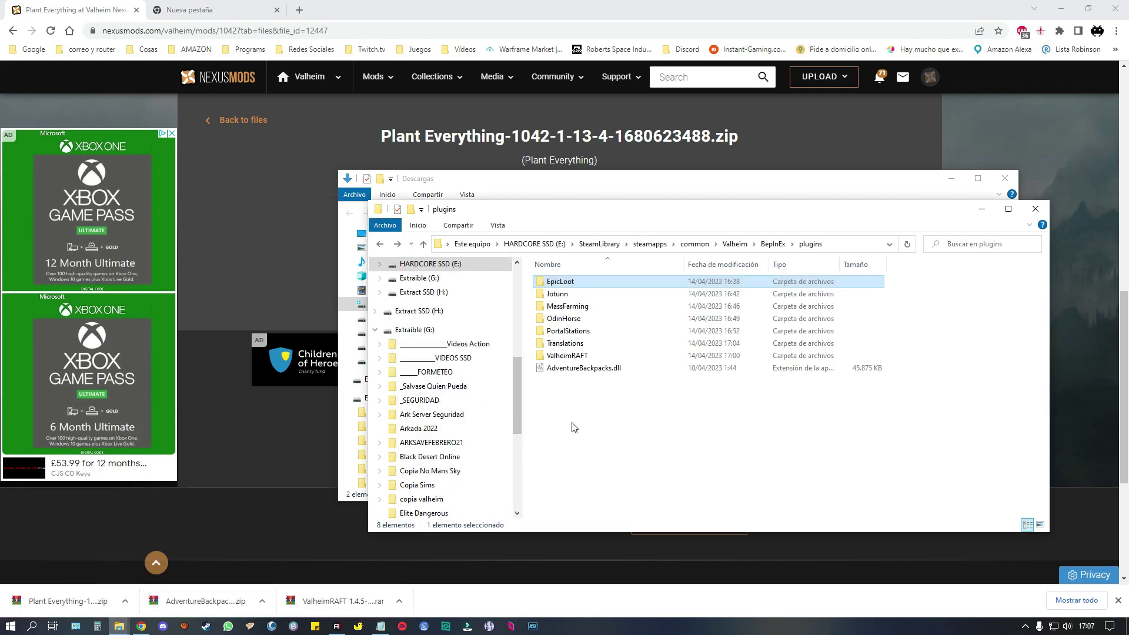
left_click(568, 424)
key("ctrl+v")
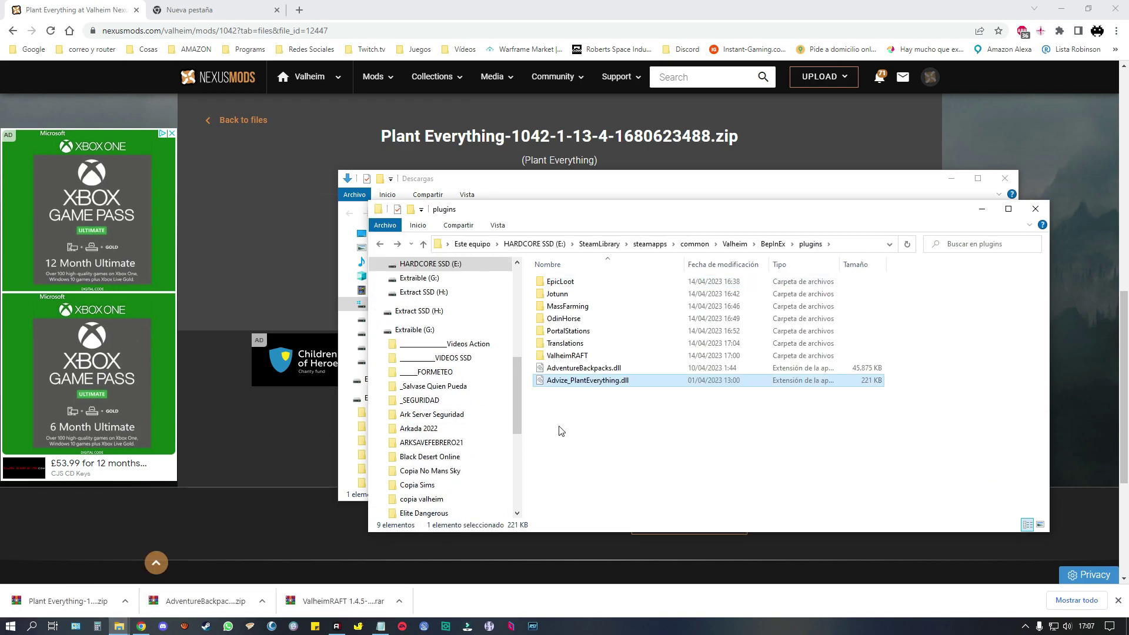
Go back to the Plant Everything description page in the browser and review its Installation instructions
left_click(269, 170)
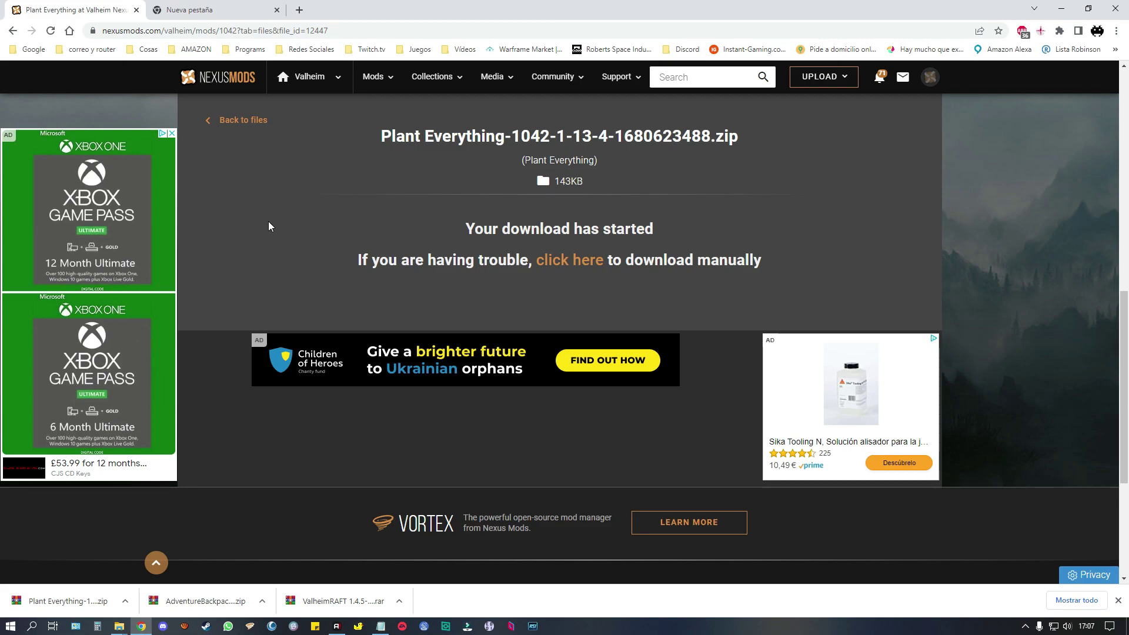
key("alt+Left")
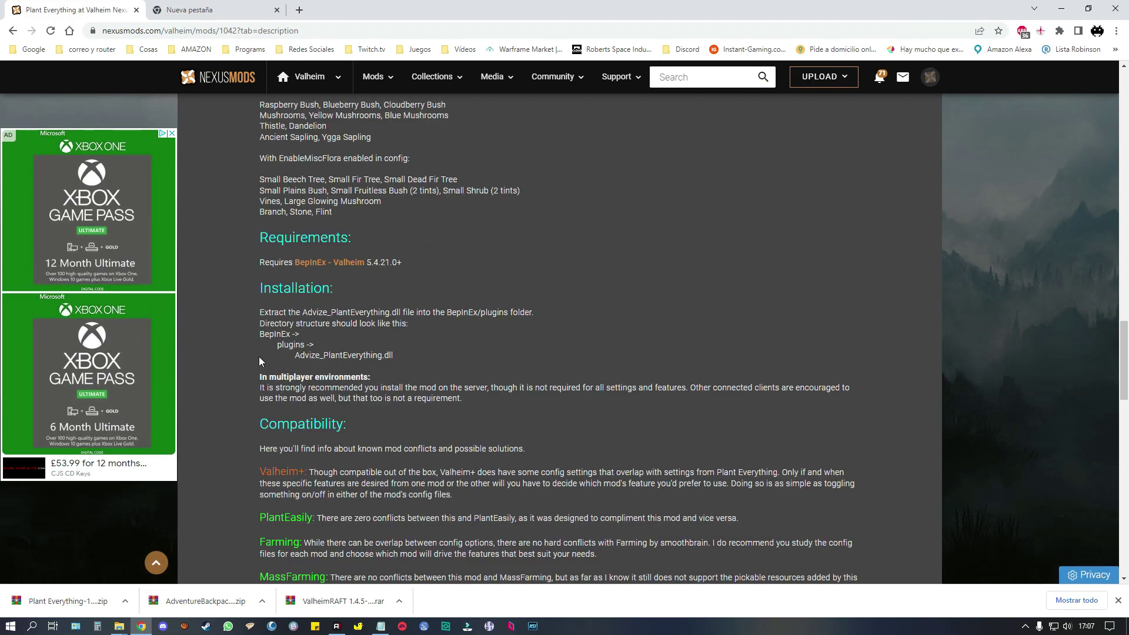
left_click_drag(256, 310, 348, 364)
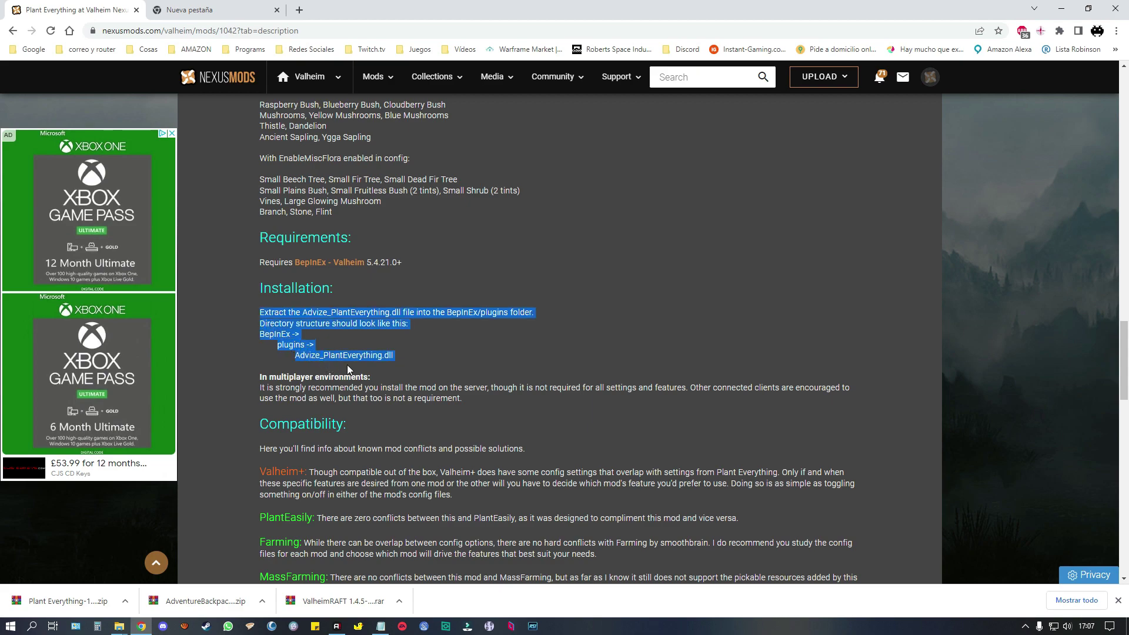
left_click(420, 353)
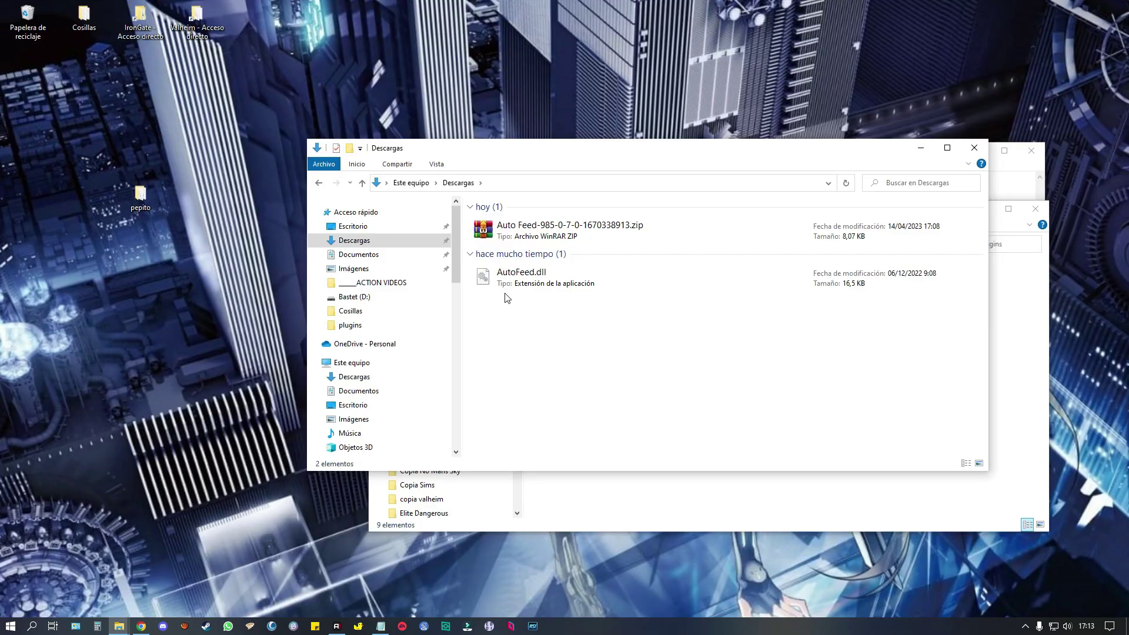
Move AutoFeed.dll from Descargas into the BepInEx plugins folder
left_click(512, 285)
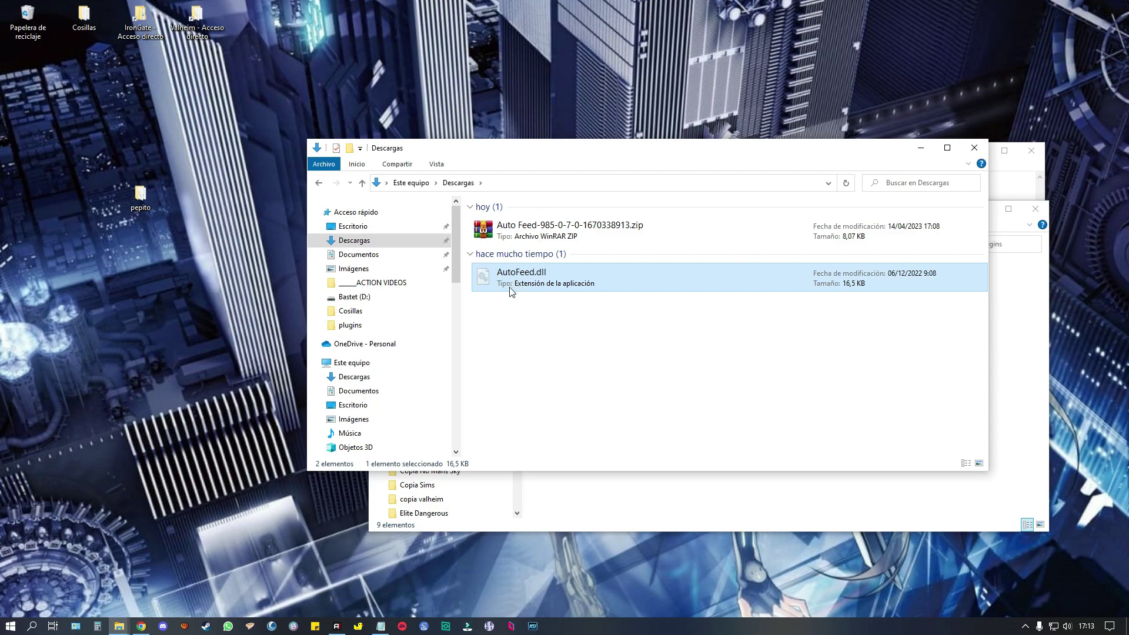
left_click(120, 627)
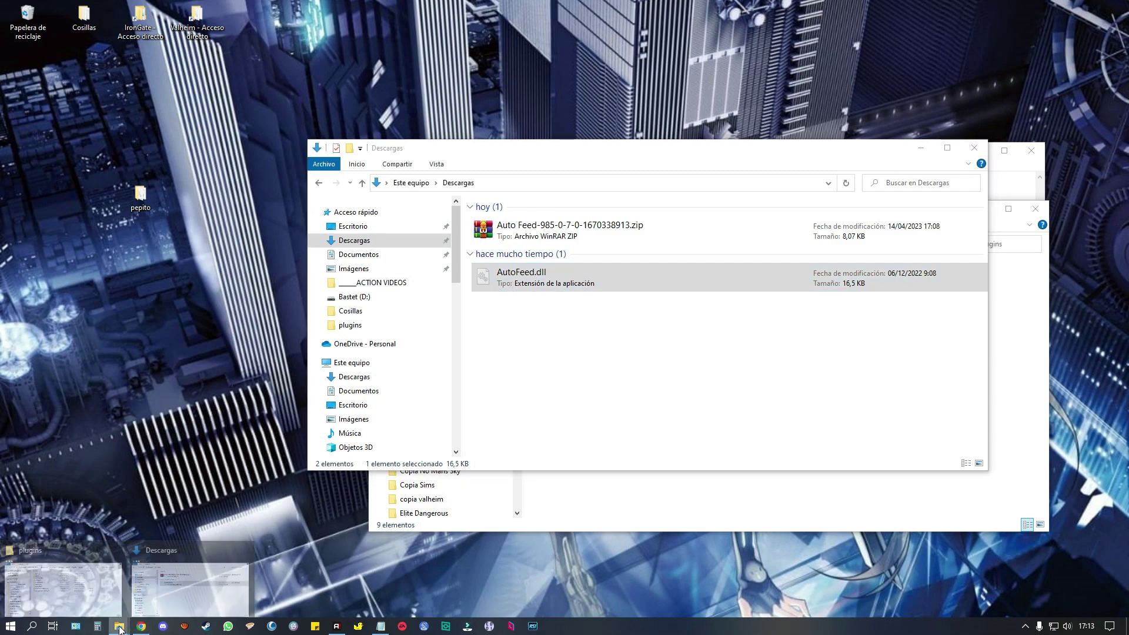
left_click(59, 582)
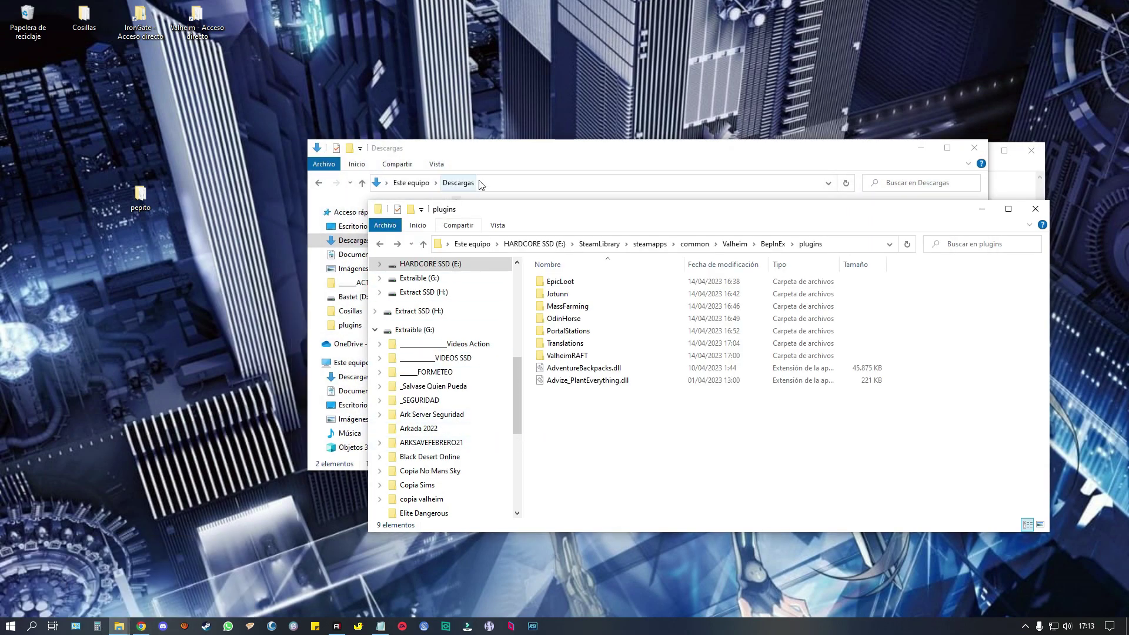
left_click(548, 156)
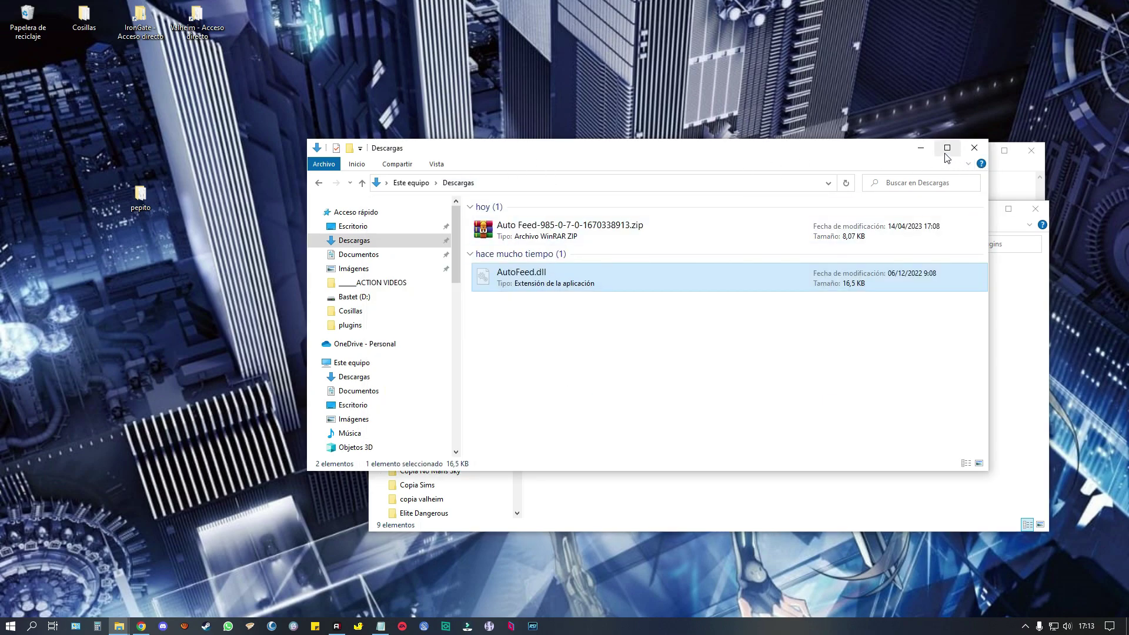
left_click(921, 148)
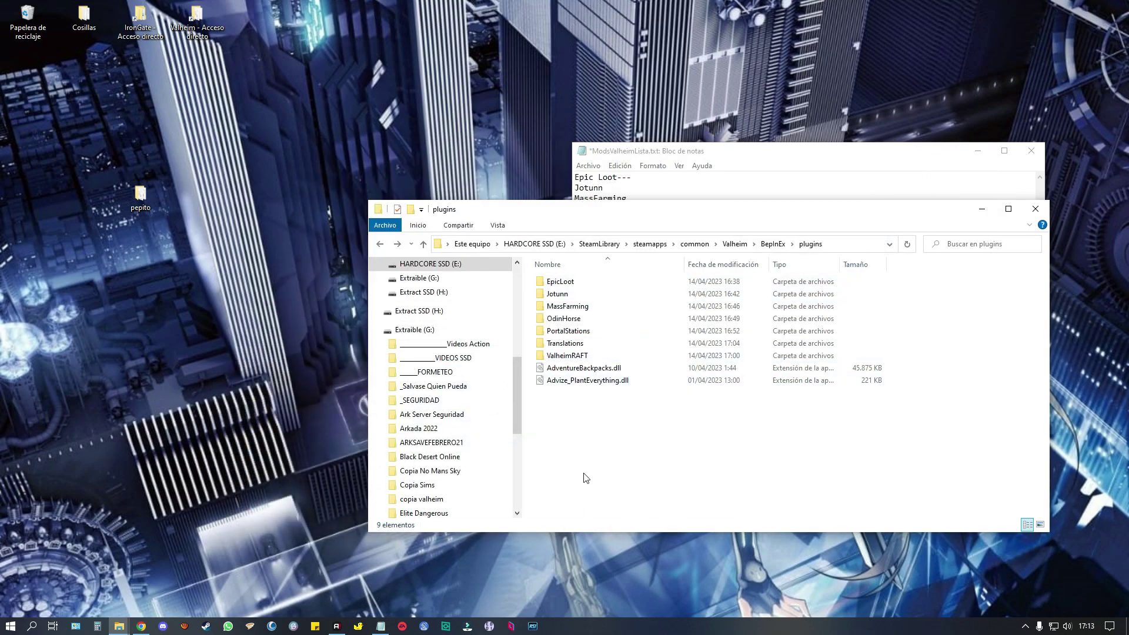
key("ctrl+v")
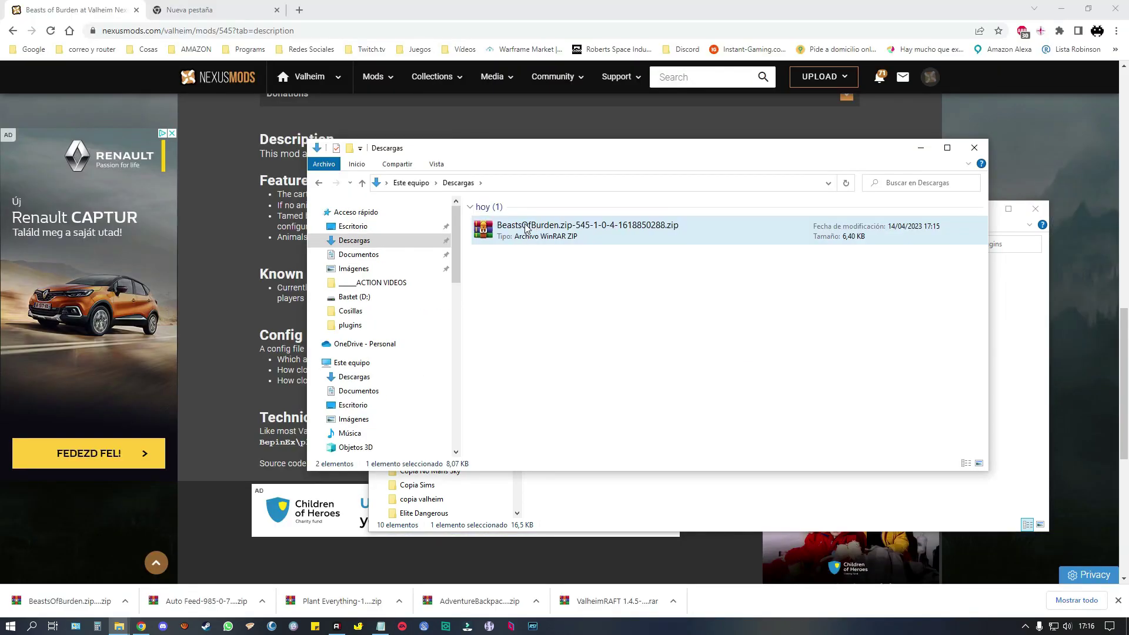
Extract the BeastsOfBurden zip in Descargas and move BeastsOfBurden.dll into the BepInEx plugins folder
right_click(506, 227)
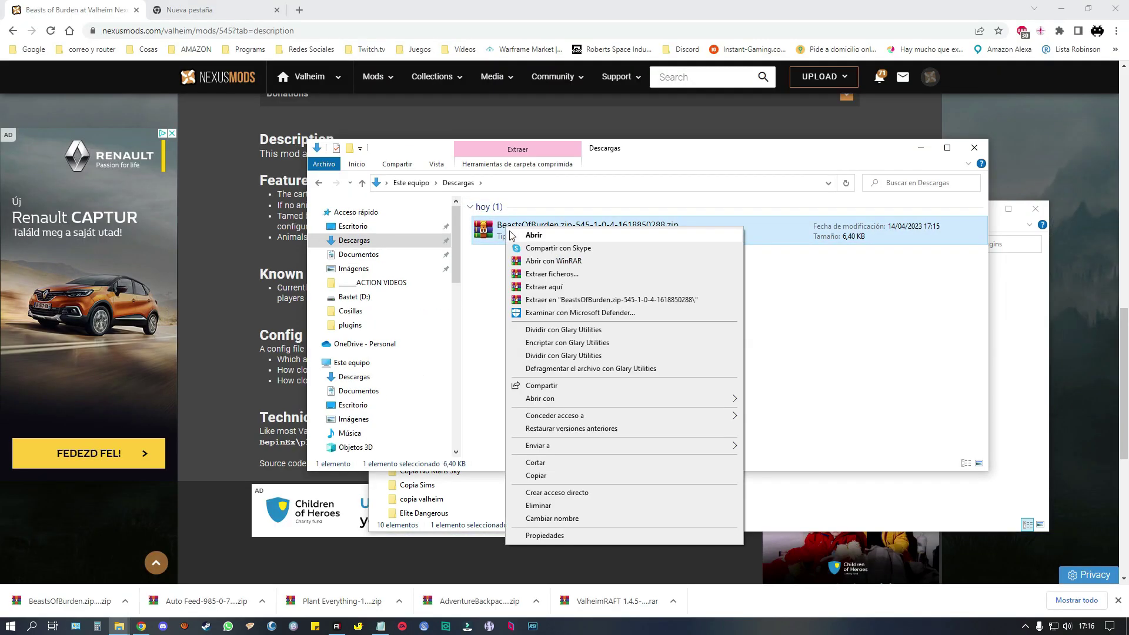
left_click(552, 287)
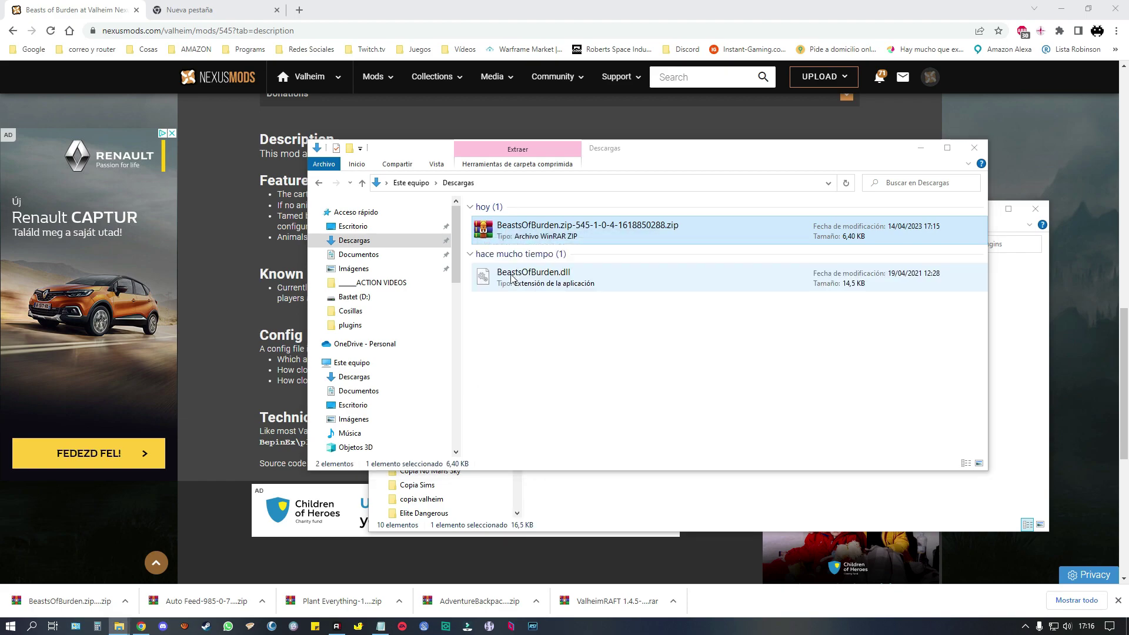
left_click(507, 282)
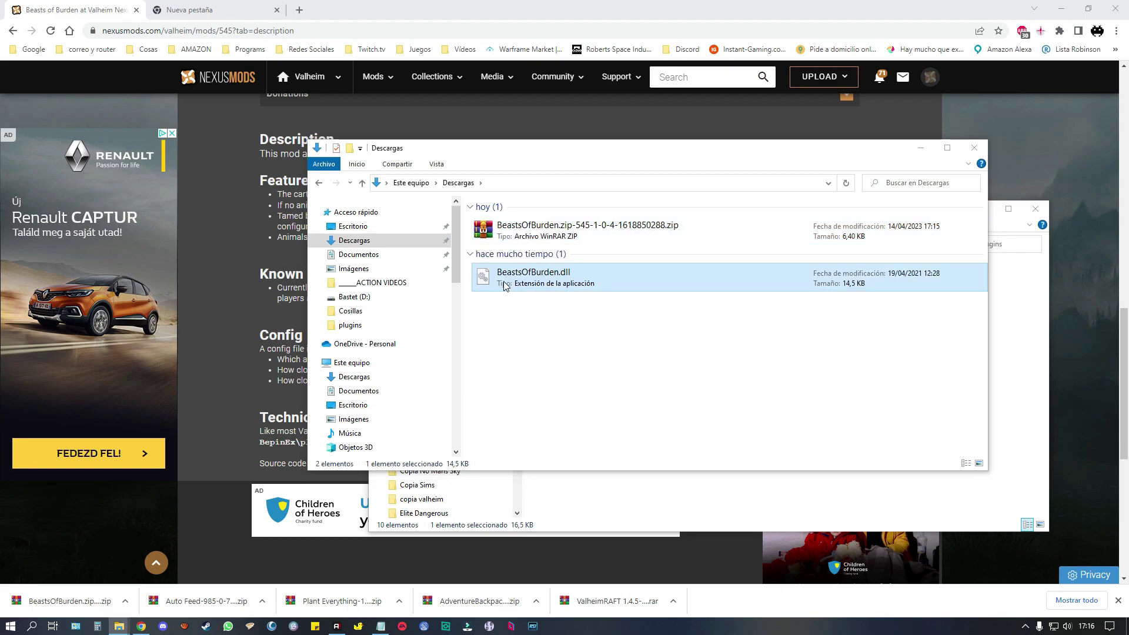
left_click(119, 626)
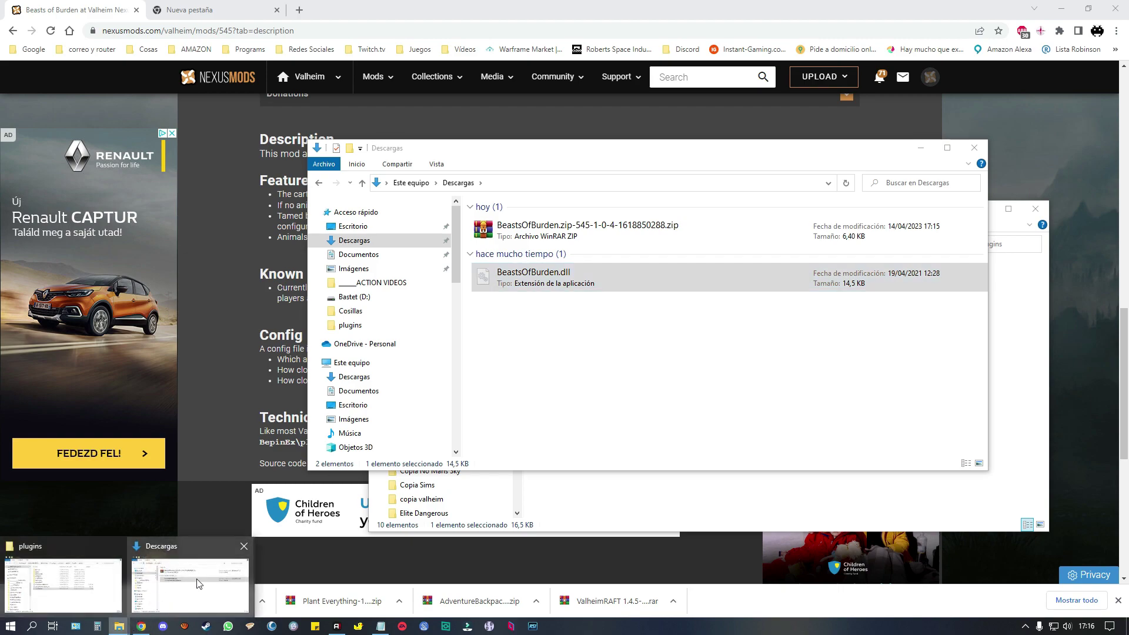
left_click(65, 582)
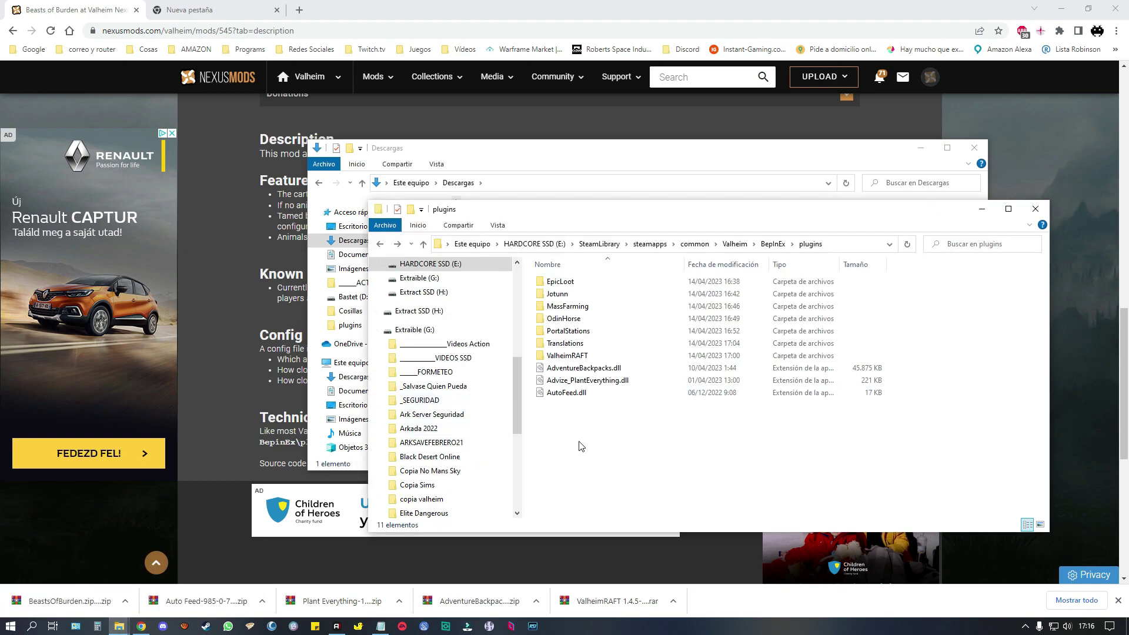
key("ctrl+v")
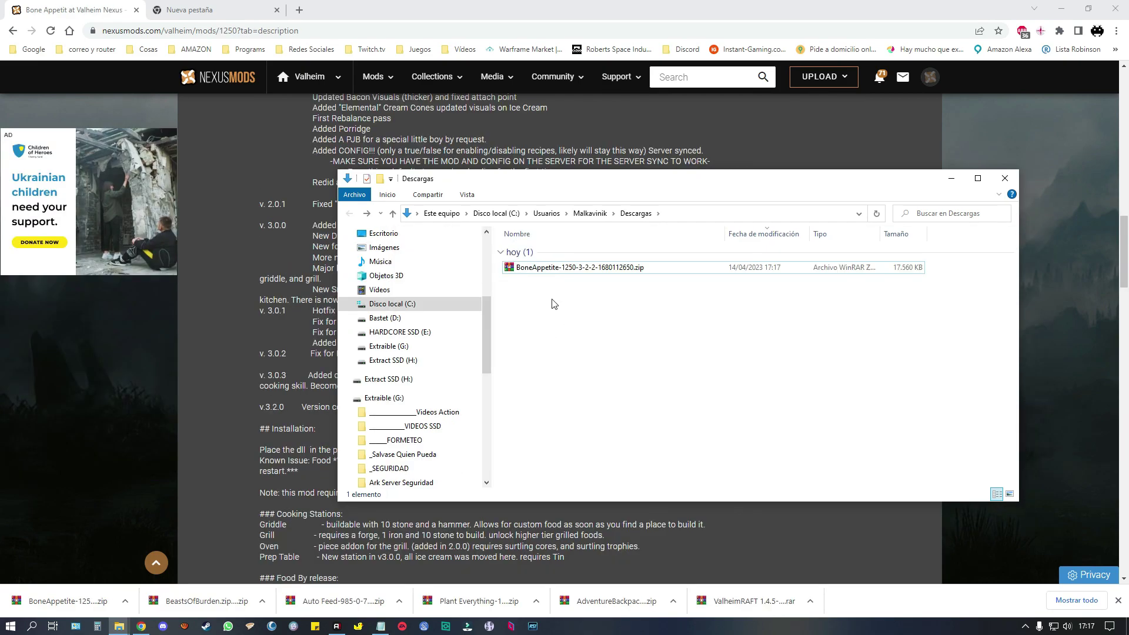
Extract the BoneAppetite zip in Descargas and delete the extracted README.md, manifest.json and icon.png
left_click(525, 274)
right_click(525, 275)
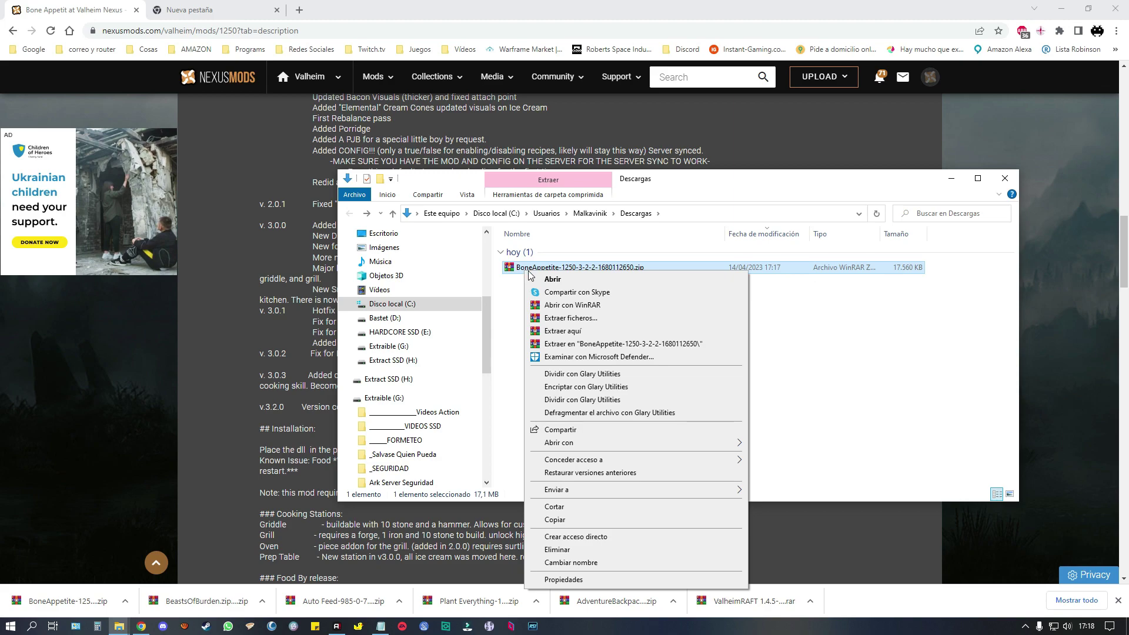
left_click(566, 332)
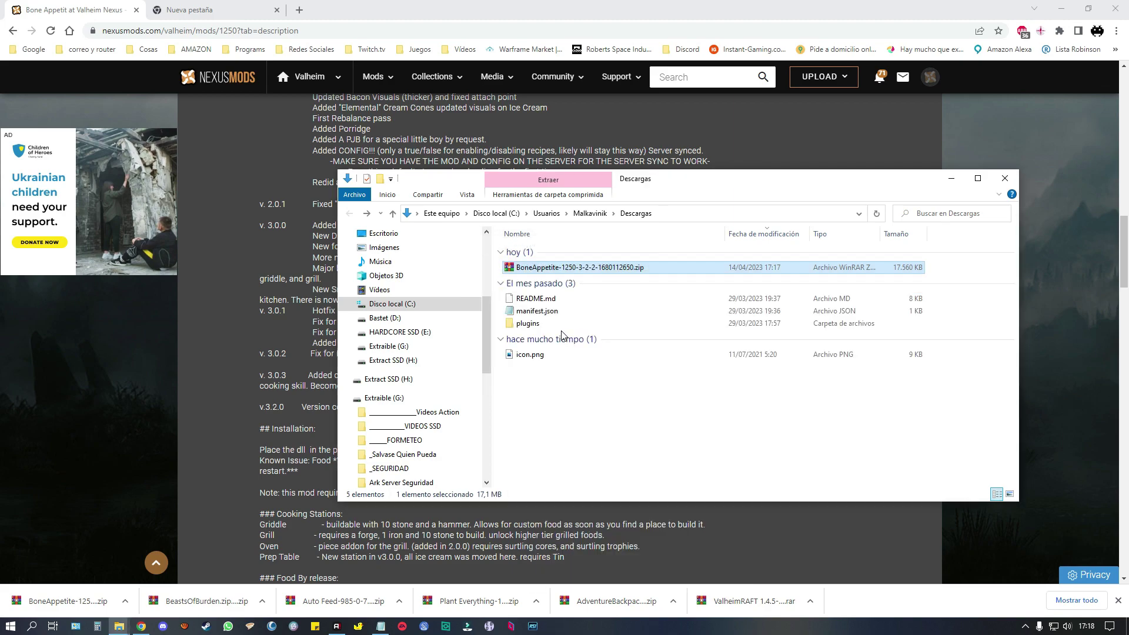
left_click(532, 301)
left_click(534, 311, "ctrl")
left_click(537, 355, "ctrl")
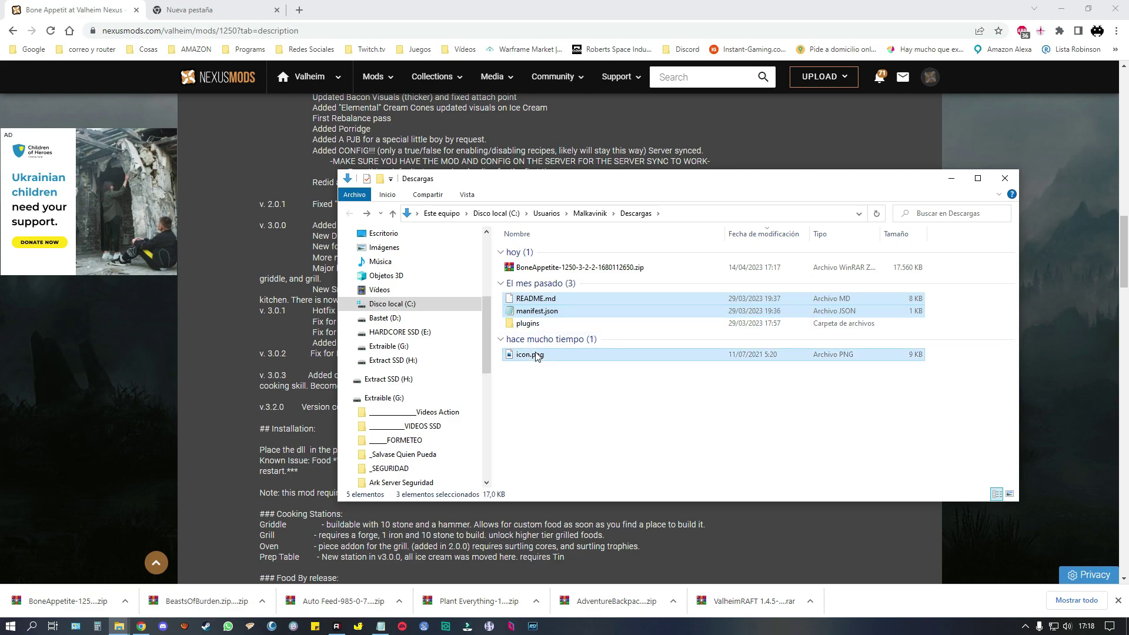
key("Delete")
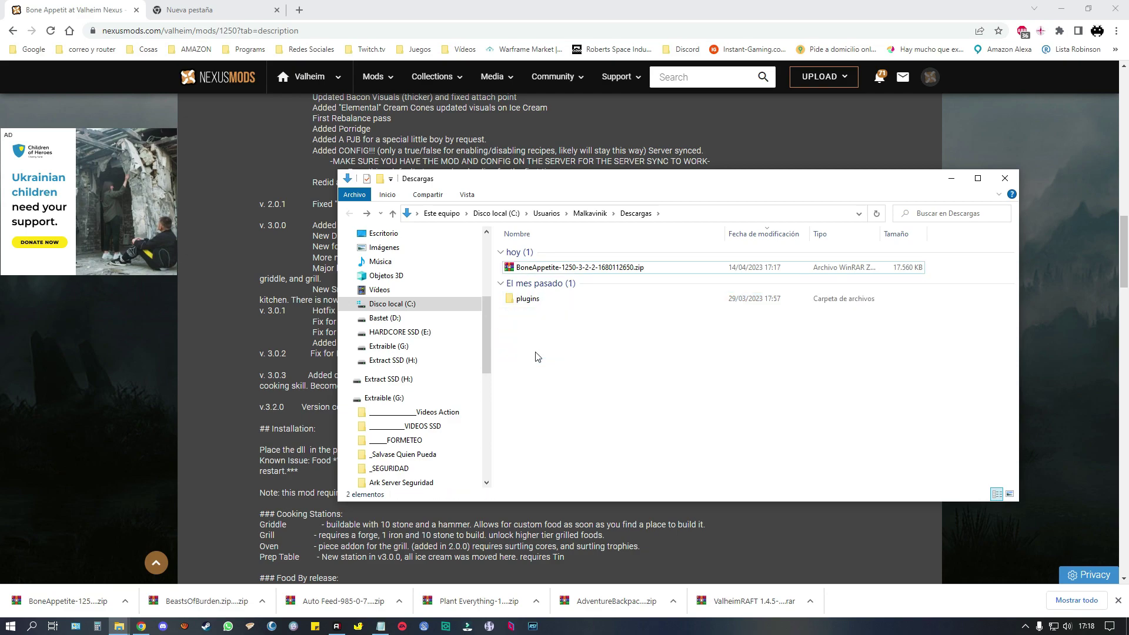
Move BoneAppetit.dll from the extracted plugins folder in Descargas into the BepInEx plugins folder
double_click(527, 299)
key("ctrl+a")
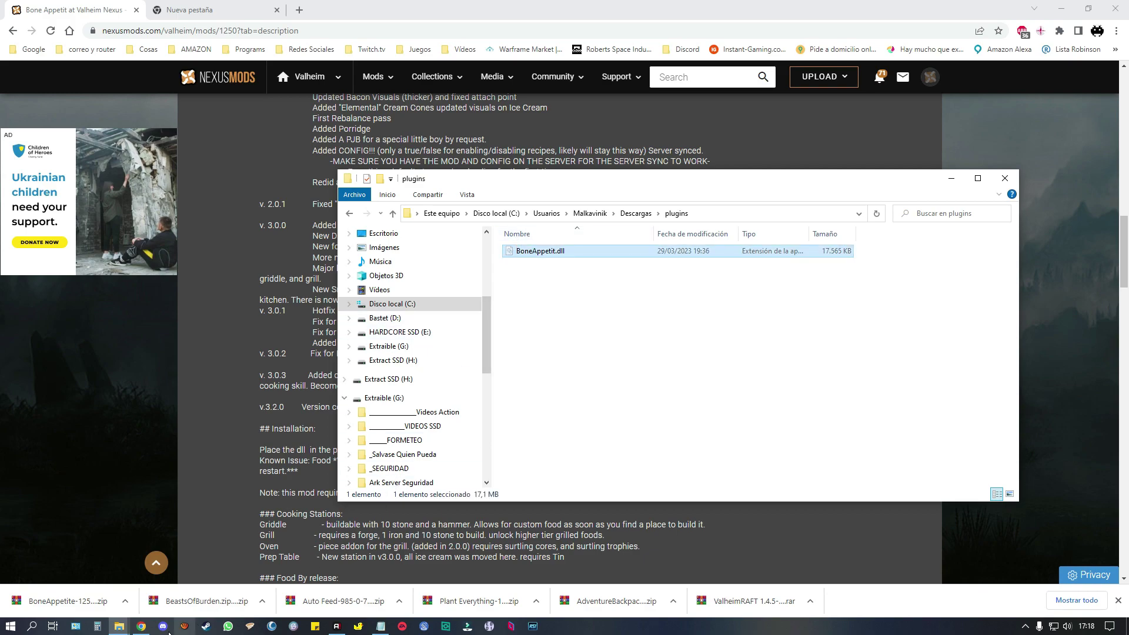
left_click(120, 625)
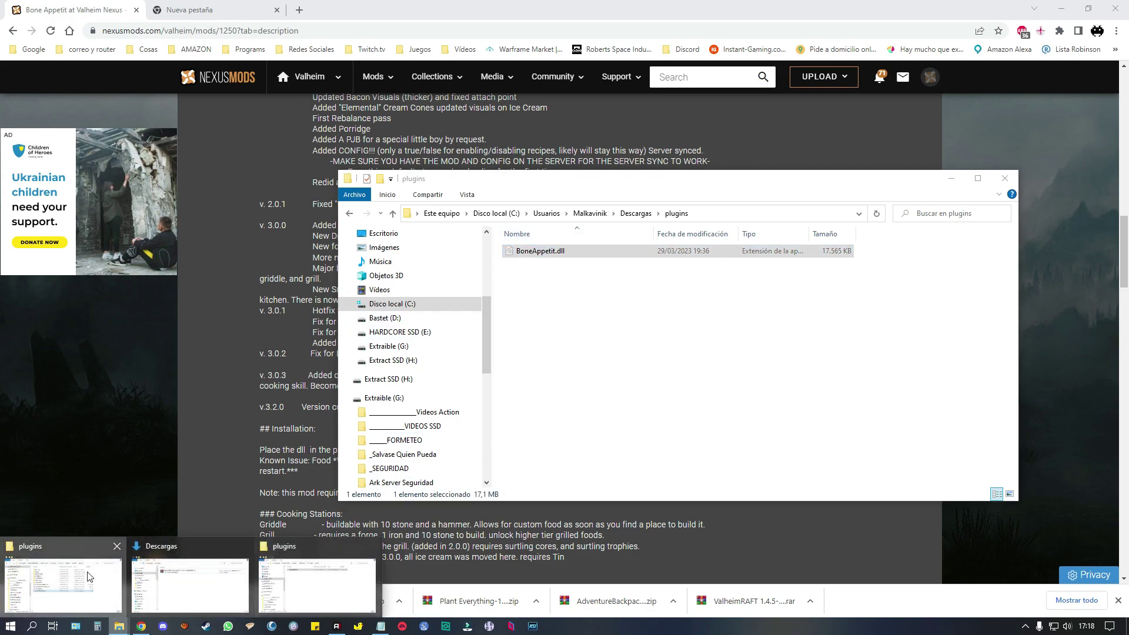
left_click(316, 586)
key("ctrl+v")
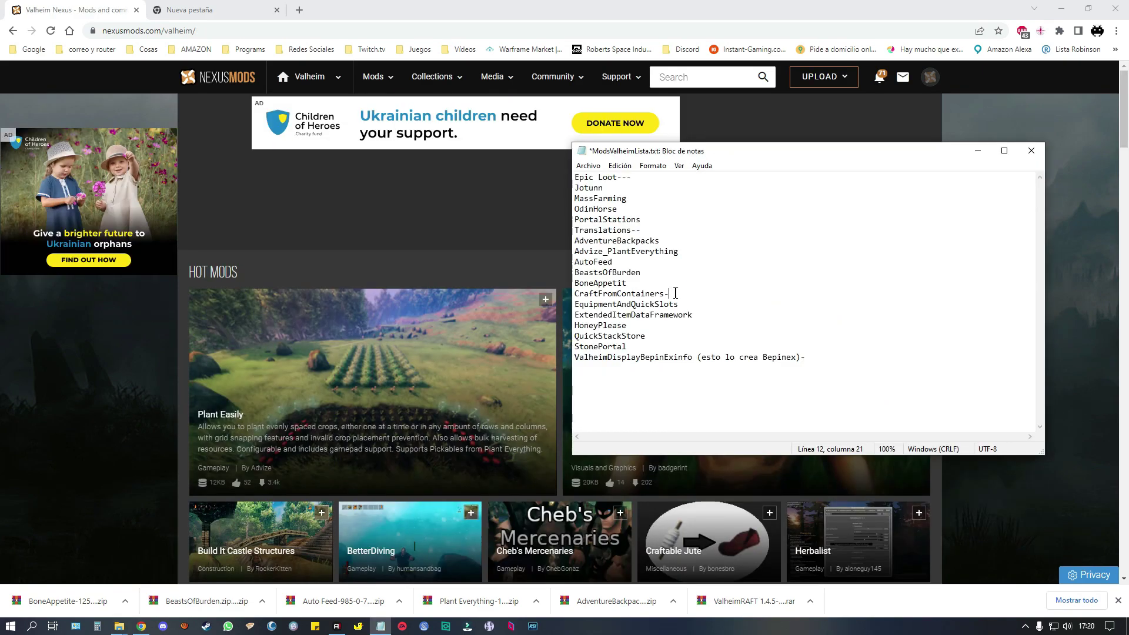
Find the listed CraftFromContainers mod by searching Nexus Mods for "craft" and open Craft Build Smelt Cook Fuel Pull From Containers
left_click_drag(674, 293, 567, 300)
left_click(699, 74)
type("craft")
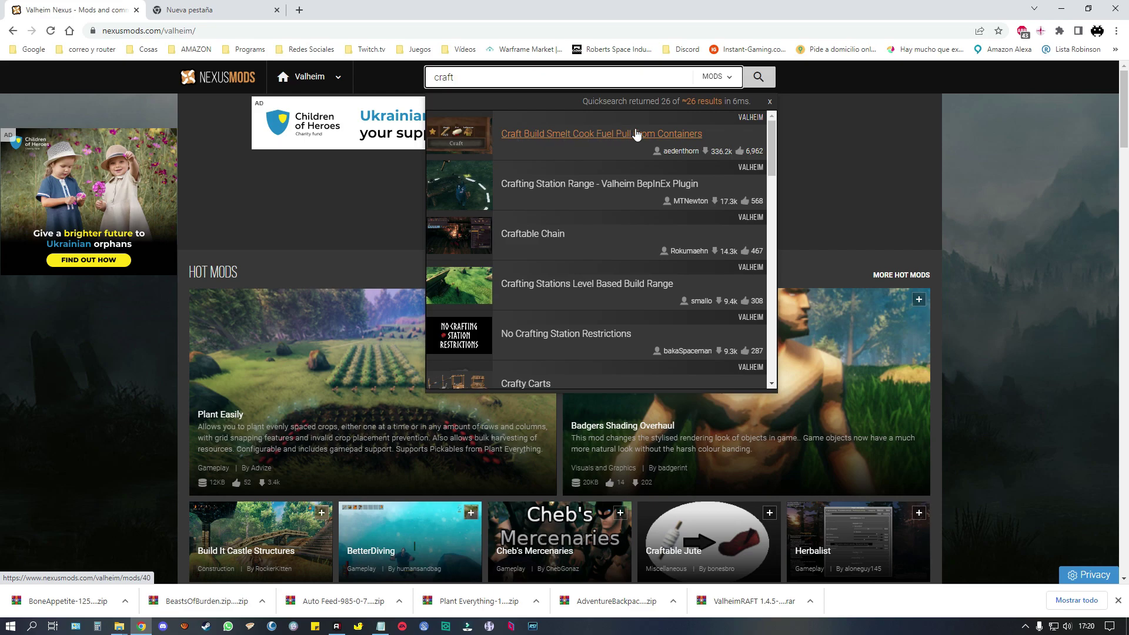
left_click(620, 141)
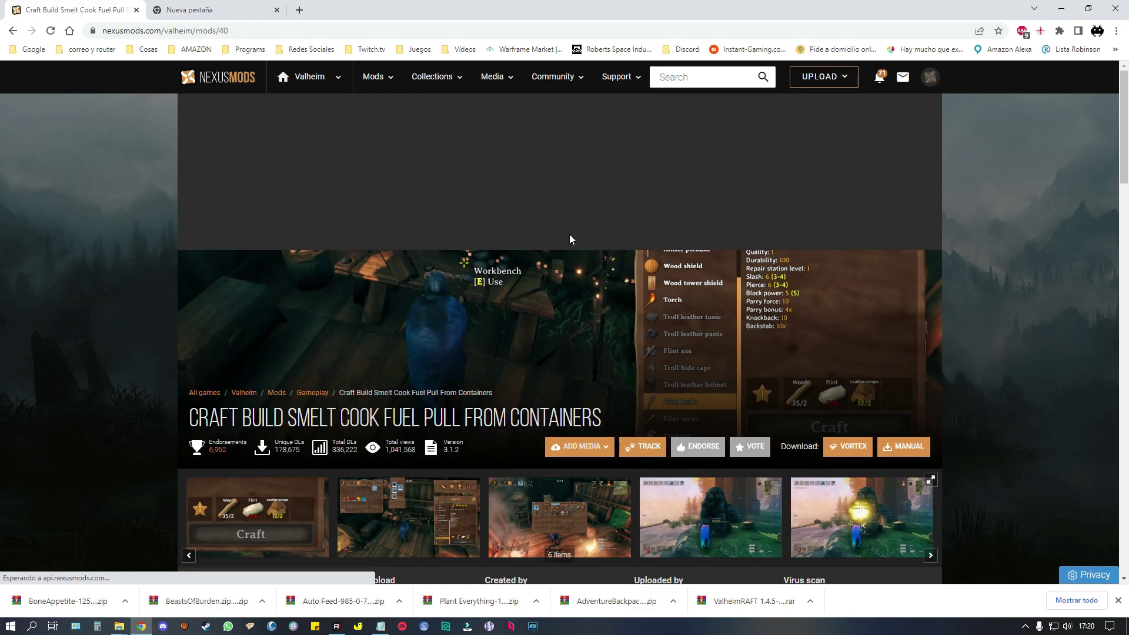
Open the mod's files list and download Craft From Containers manually
scroll(480, 324, "down", 6)
left_click(262, 327)
scroll(373, 352, "down", 3)
left_click(453, 362)
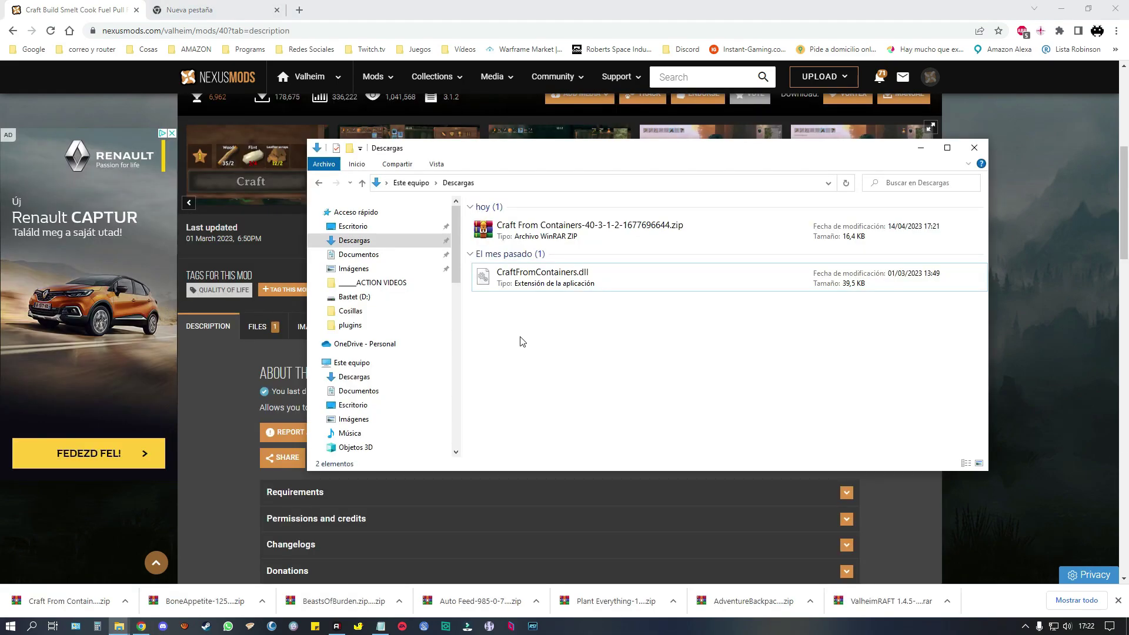
Move CraftFromContainers.dll from Descargas into the BepInEx plugins folder
left_click(521, 285)
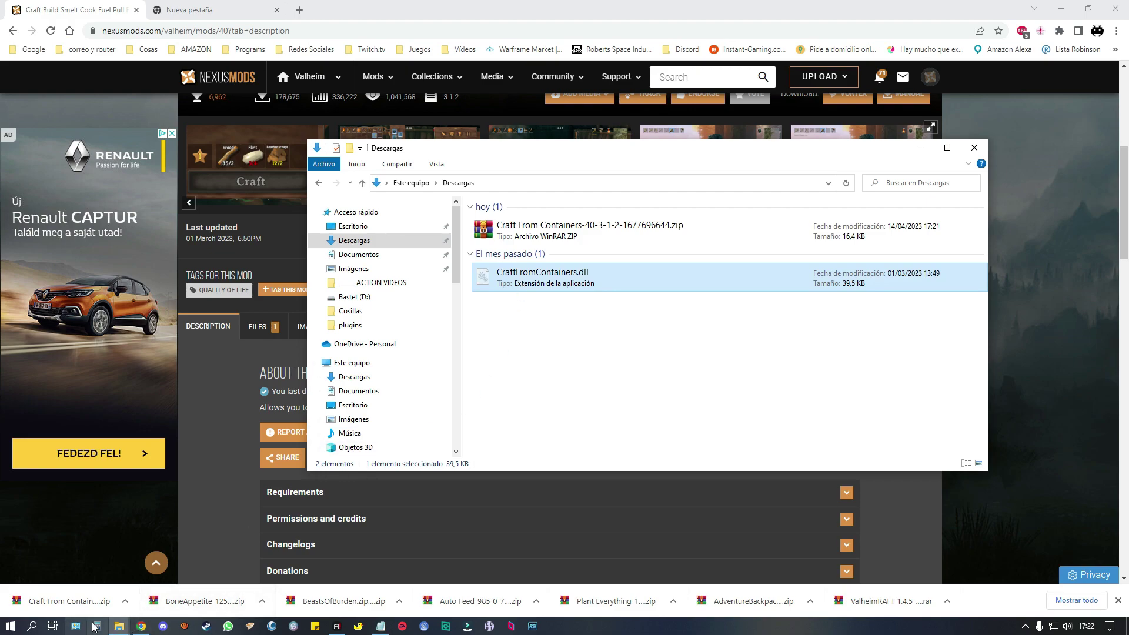
mouse_move(119, 627)
left_click(100, 581)
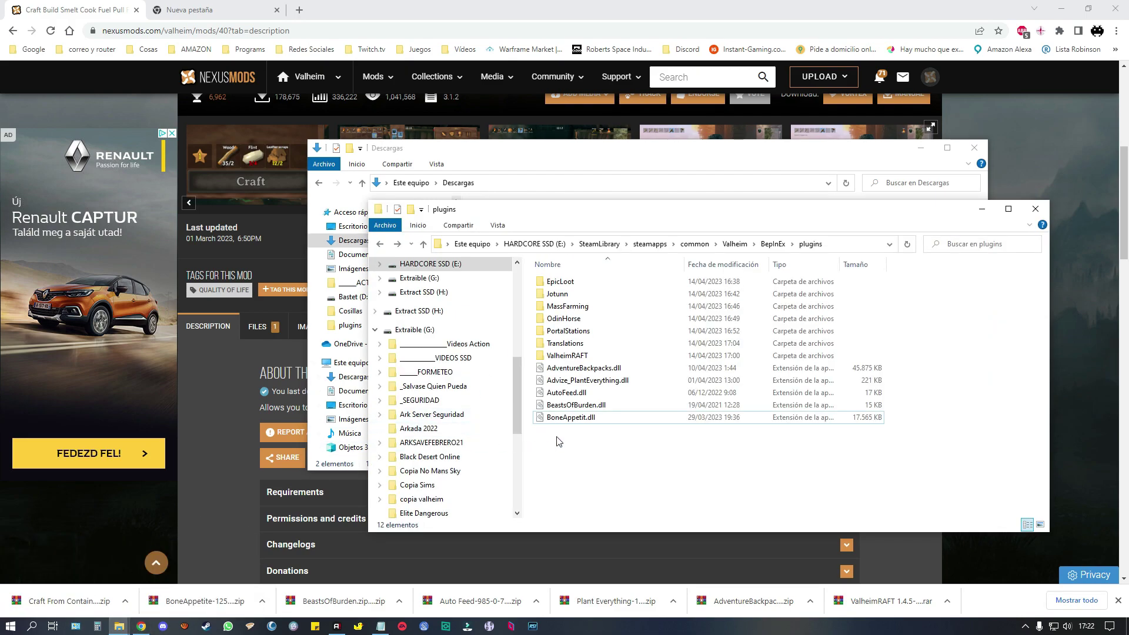
key("ctrl+v")
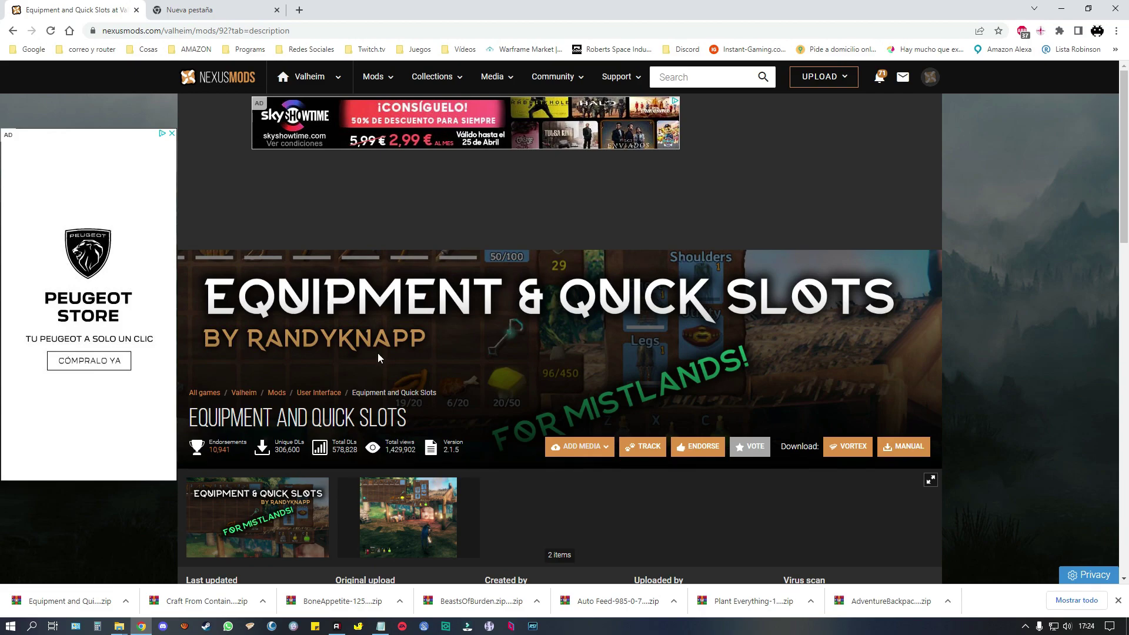
Extract the Equipment and Quick Slots archive in Descargas and delete all extracted files except EquipmentAndQuickSlots.dll
left_click(118, 627)
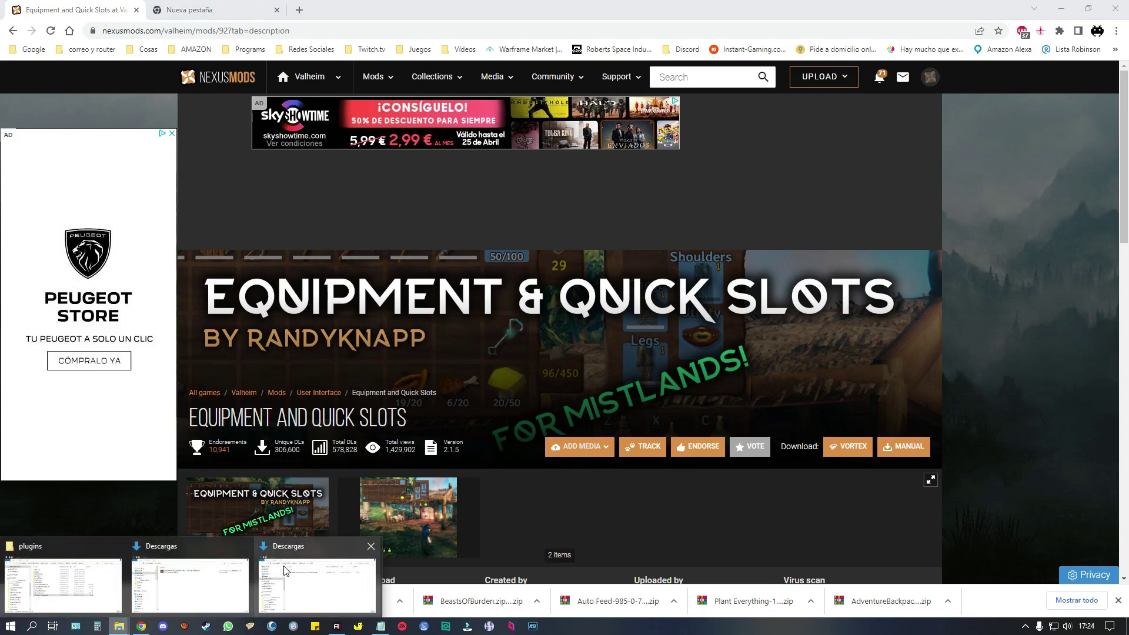
left_click(370, 550)
left_click(190, 583)
left_click(525, 236)
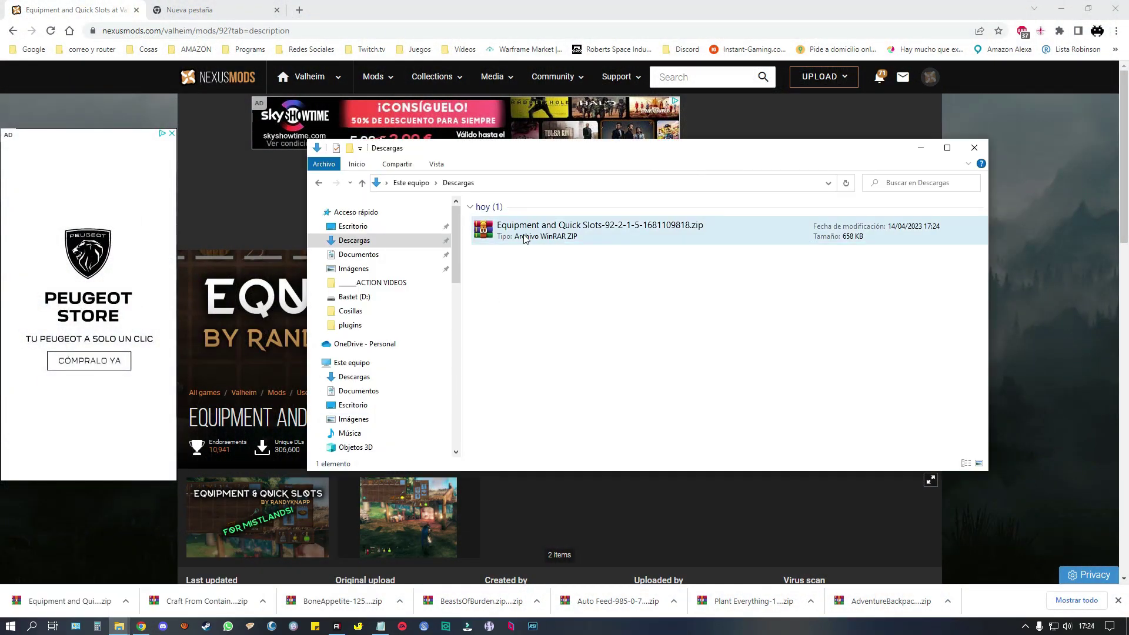
right_click(525, 237)
left_click(535, 295)
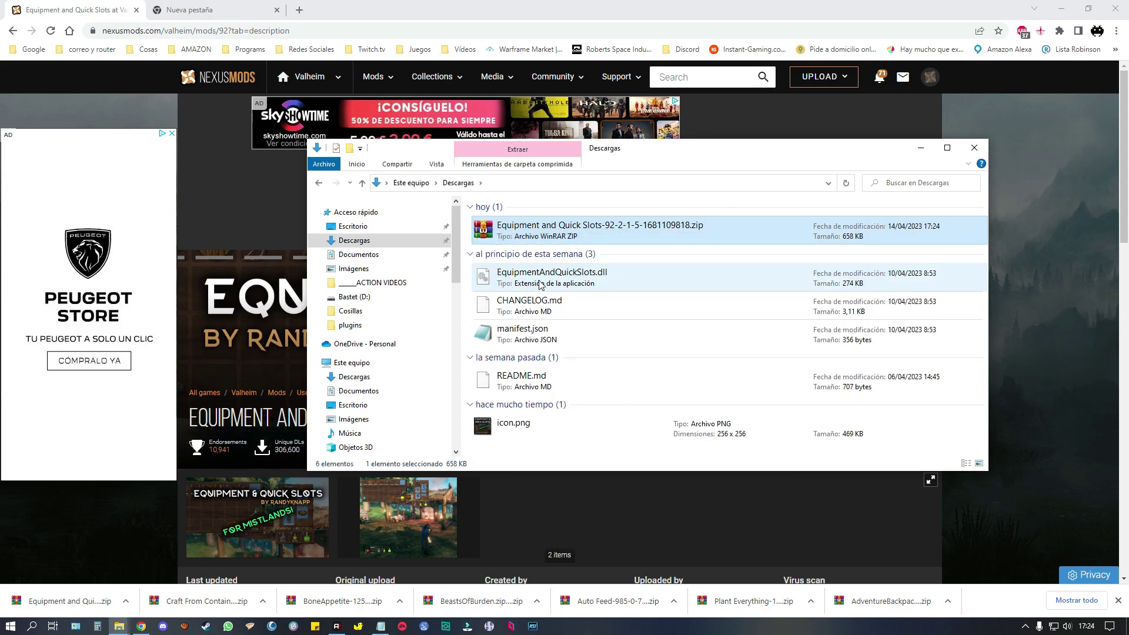
left_click_drag(529, 312, 512, 441)
key("Delete")
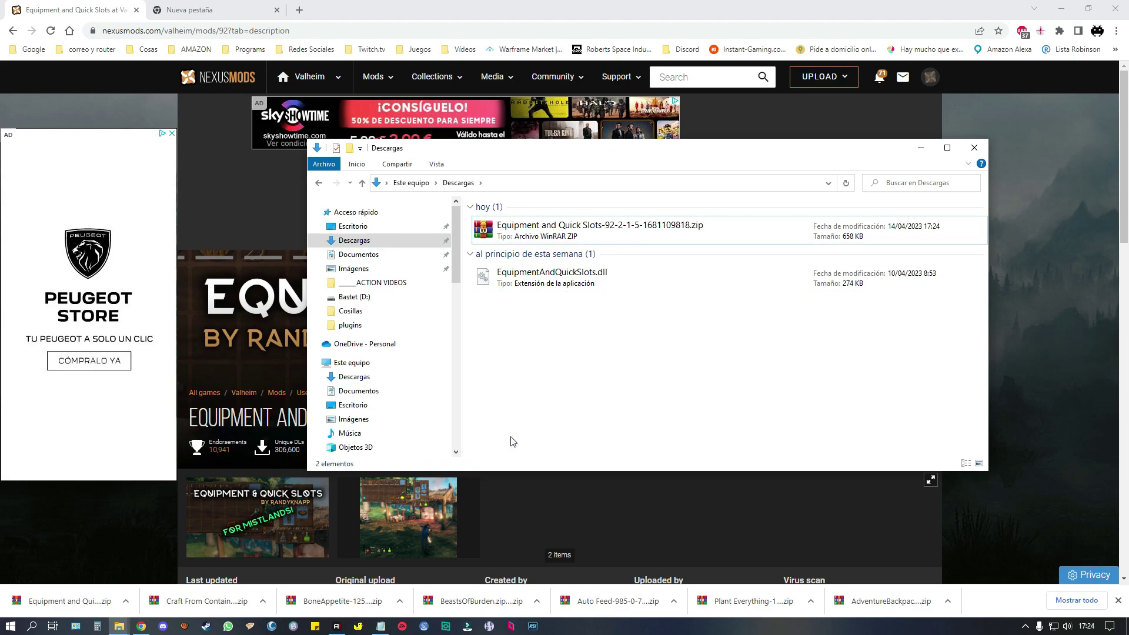
Move EquipmentAndQuickSlots.dll from Descargas into the BepInEx plugins folder
left_click(525, 282)
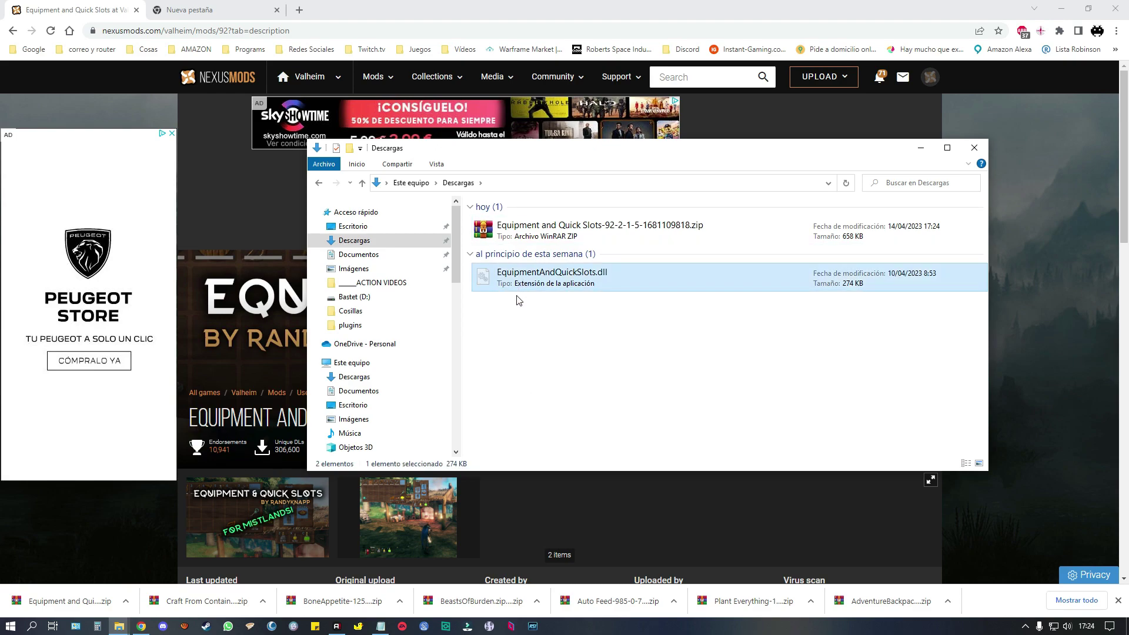
left_click(126, 625)
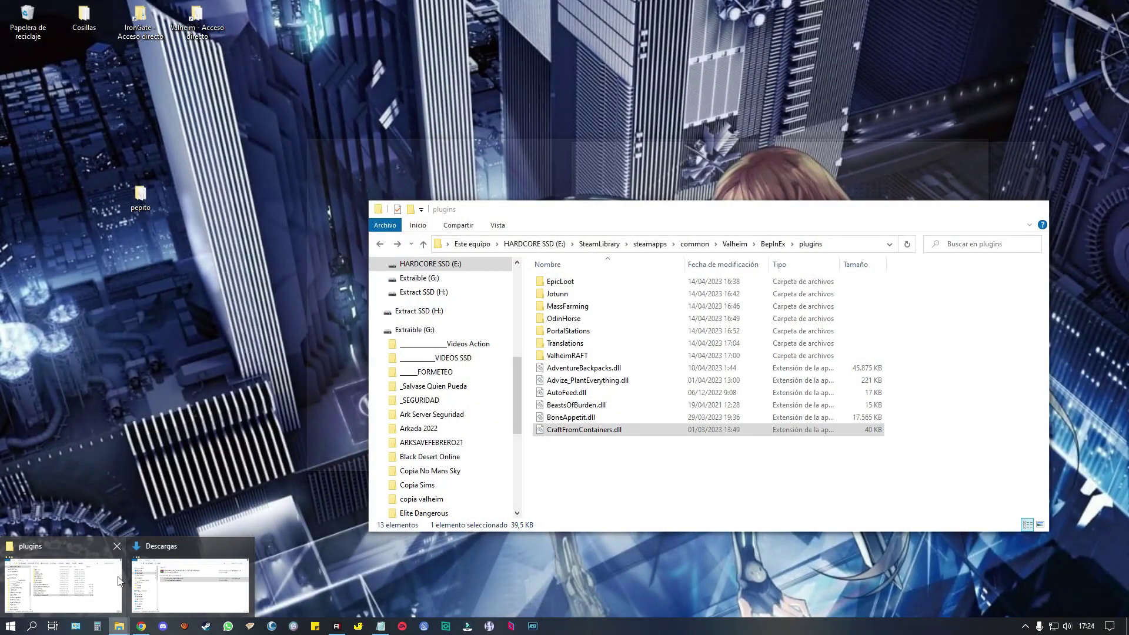
mouse_move(150, 581)
left_click(95, 584)
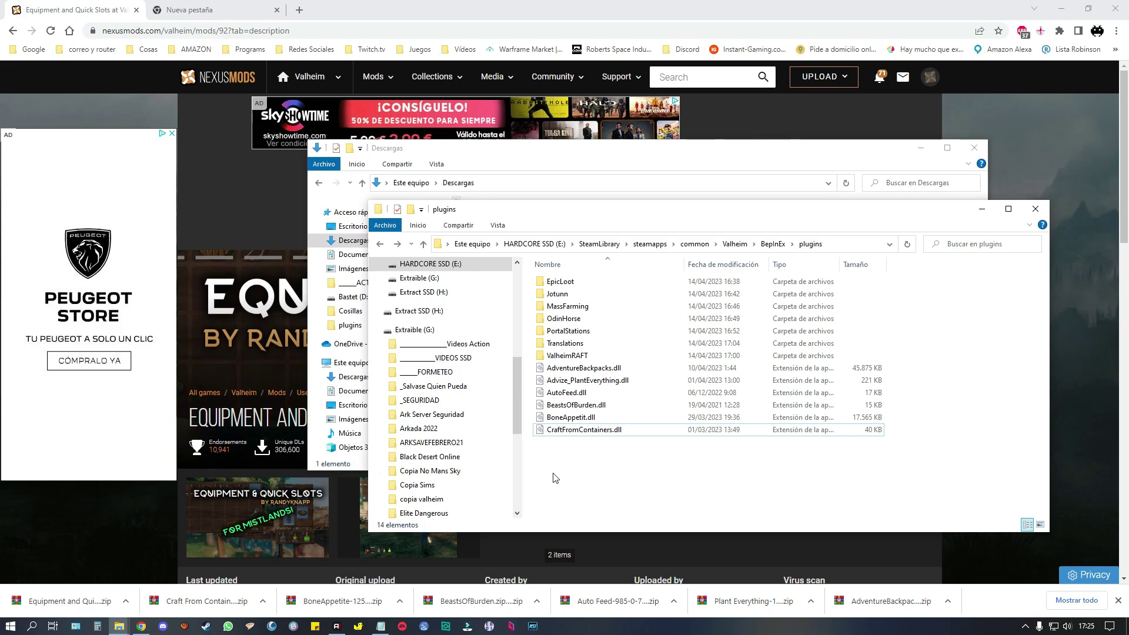
key("ctrl+v")
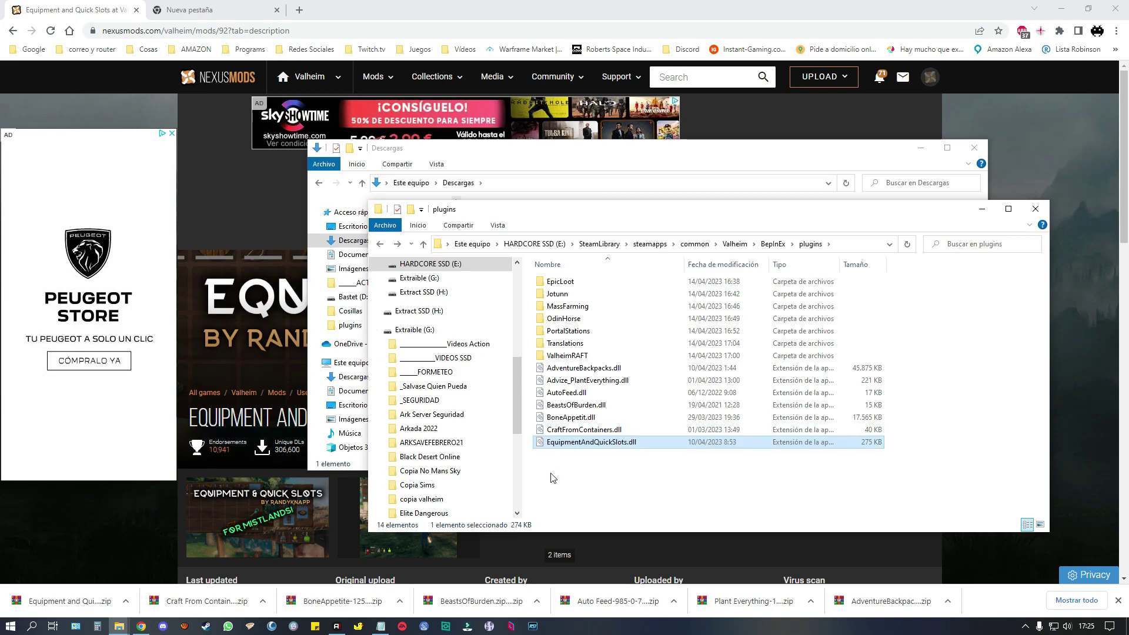
left_click(547, 477)
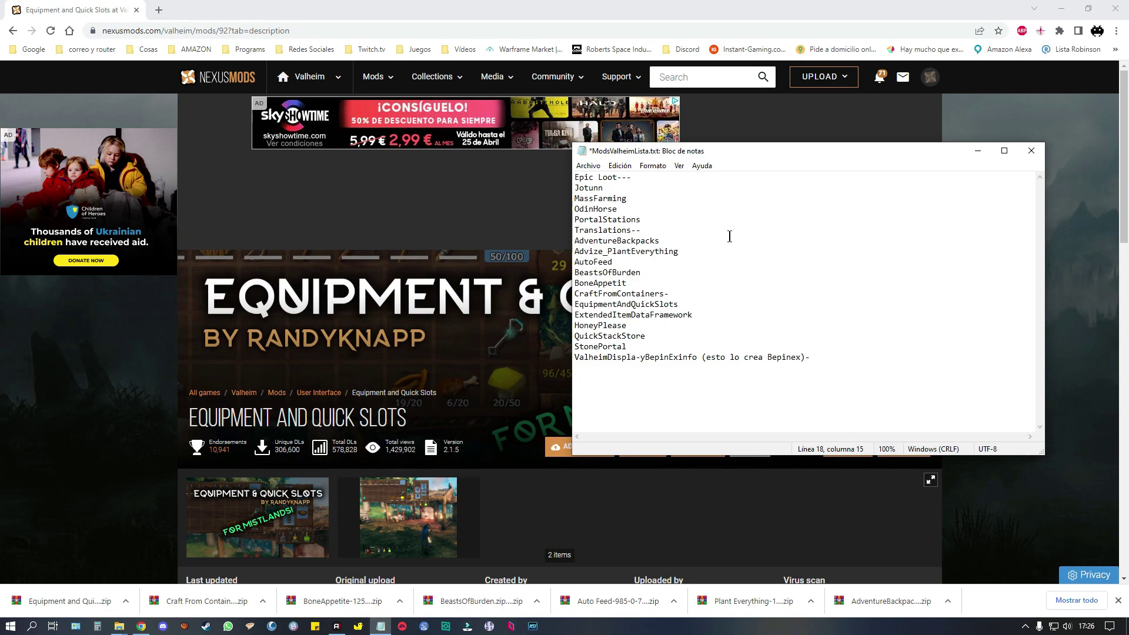
Delete the ExtendedItemDataFramework entry from the mod list in ModsValheimLista.txt
left_click_drag(697, 316, 555, 313)
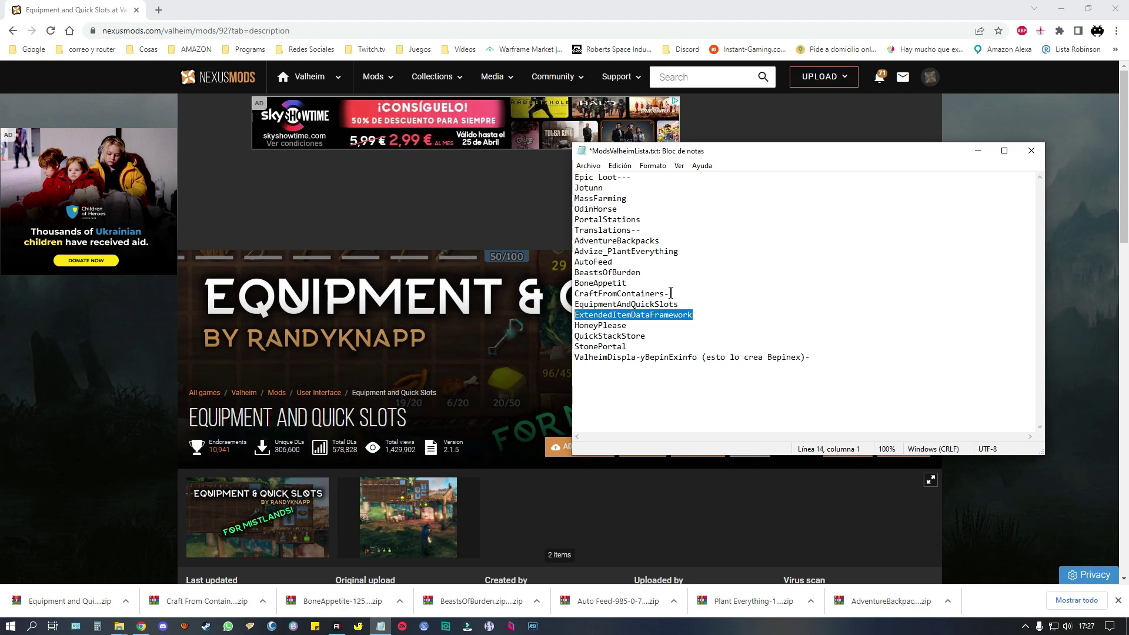
left_click(700, 313)
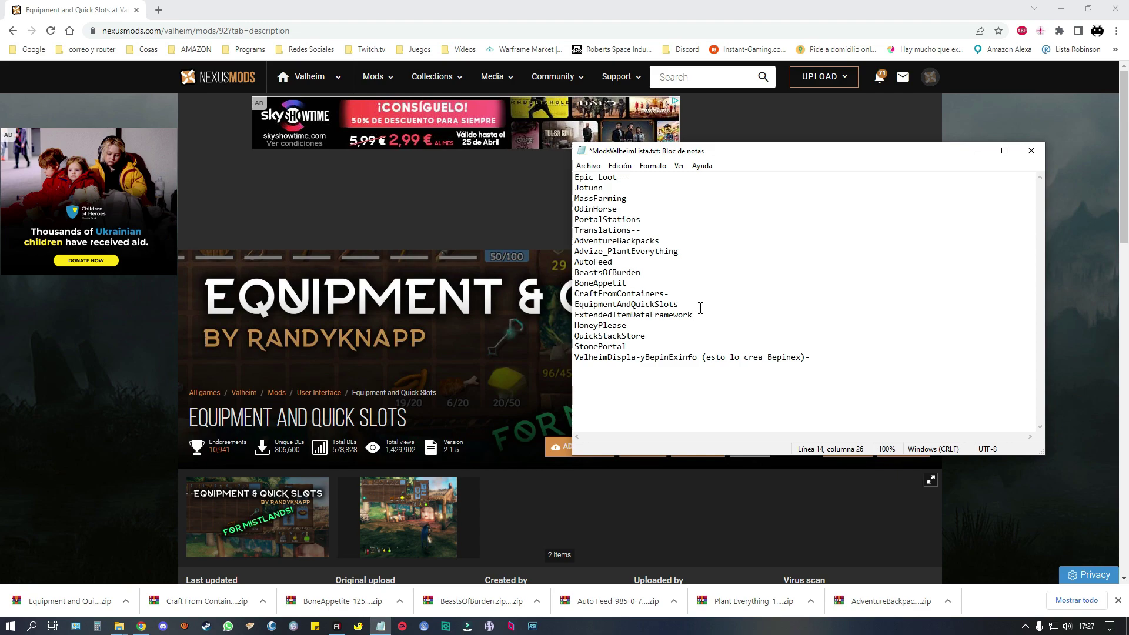
key("BackSpace")
key("BackSpace")
key("BackSpace")
key("BackSpace")
key("BackSpace")
key("BackSpace")
key("BackSpace")
key("BackSpace")
key("BackSpace")
key("BackSpace")
key("BackSpace")
key("BackSpace")
key("BackSpace")
key("BackSpace")
key("BackSpace")
key("BackSpace")
key("BackSpace")
key("BackSpace")
key("BackSpace")
key("BackSpace")
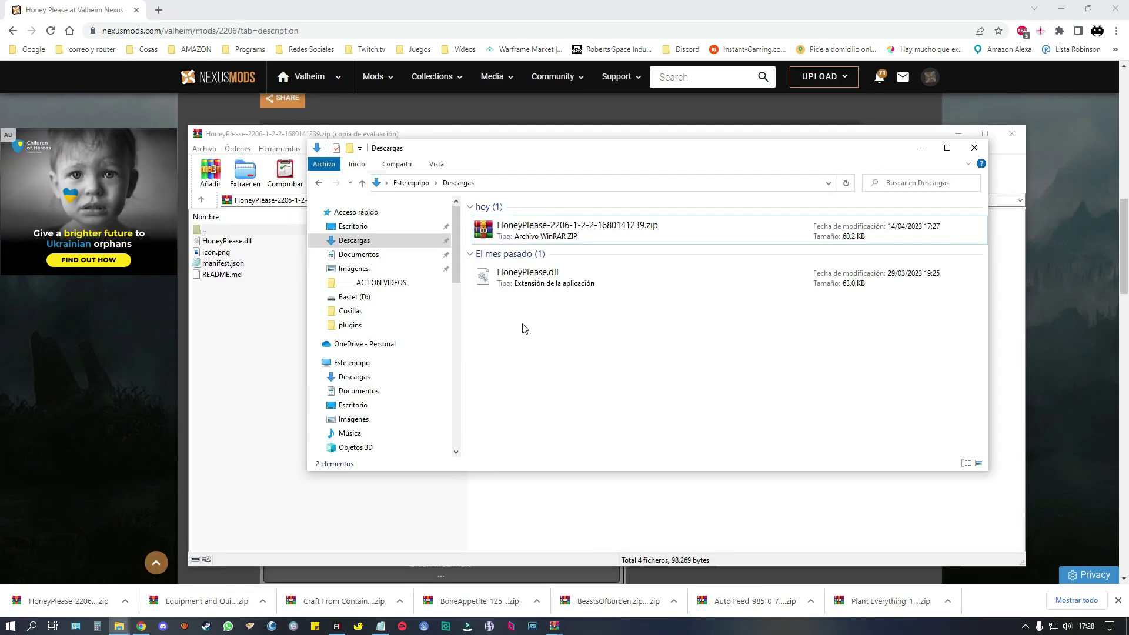
Move HoneyPlease.dll from Descargas into the BepInEx plugins folder
left_click(522, 288)
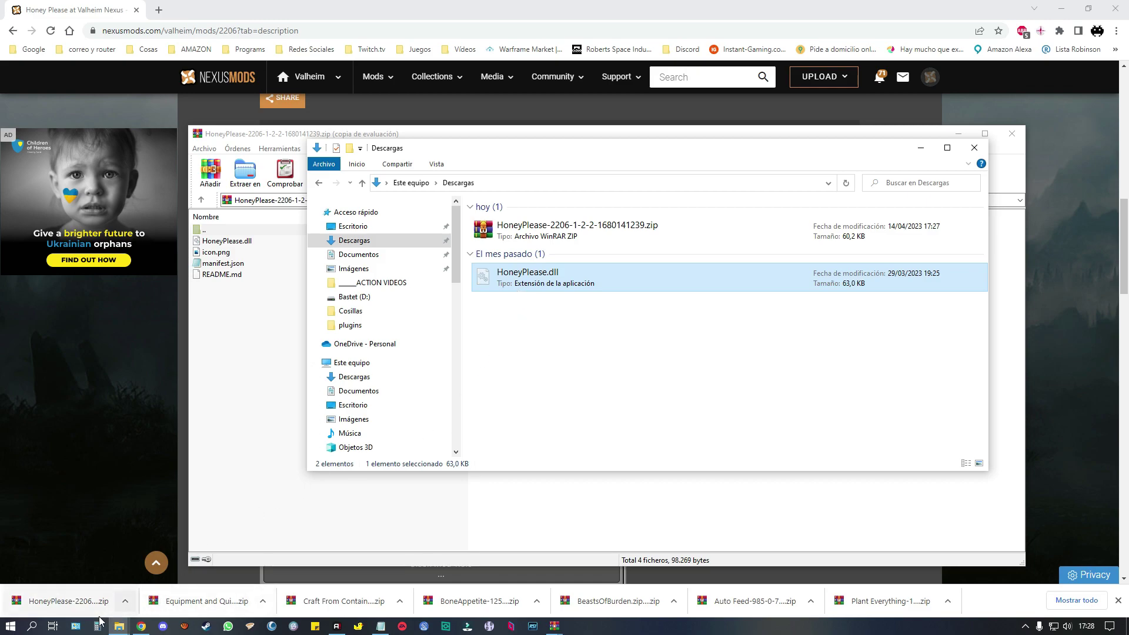
left_click(119, 626)
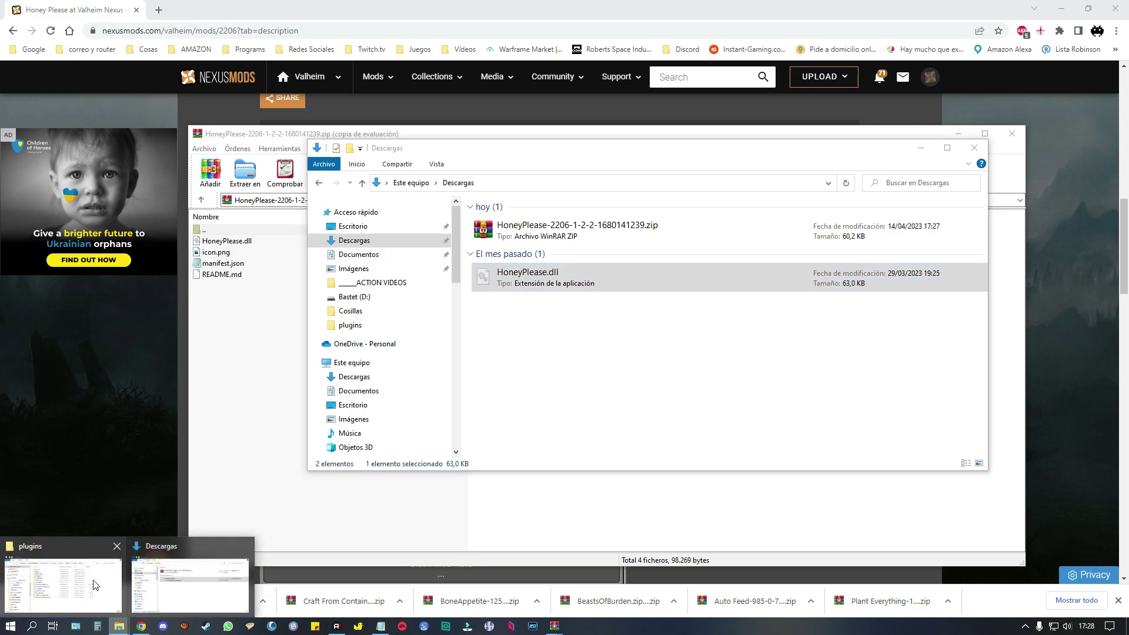
left_click(63, 574)
key("ctrl+v")
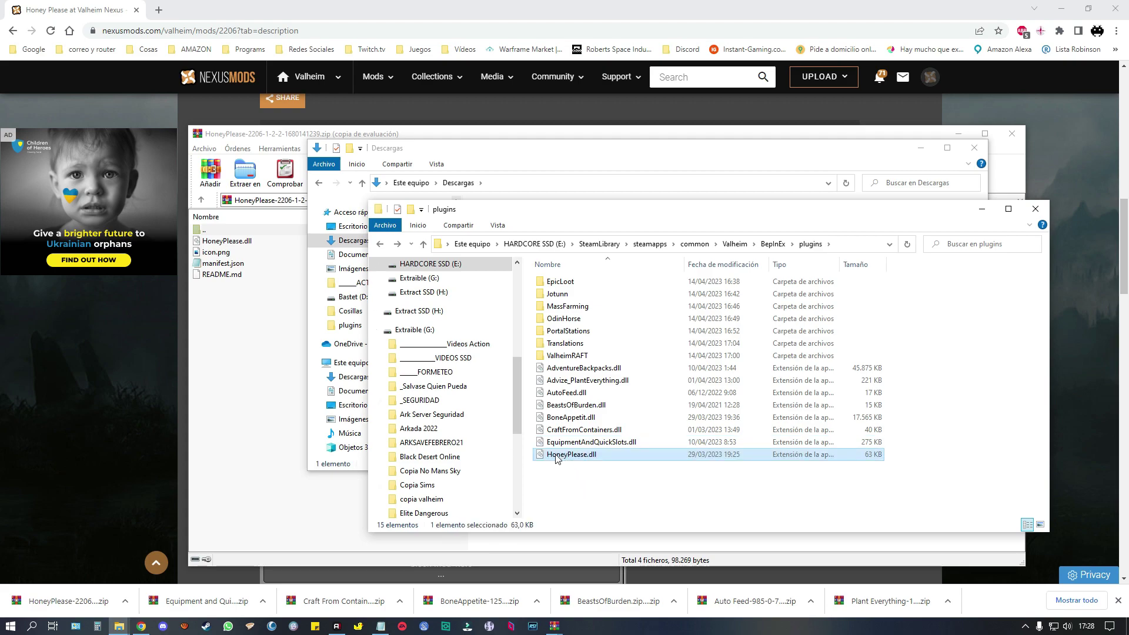
mouse_move(544, 454)
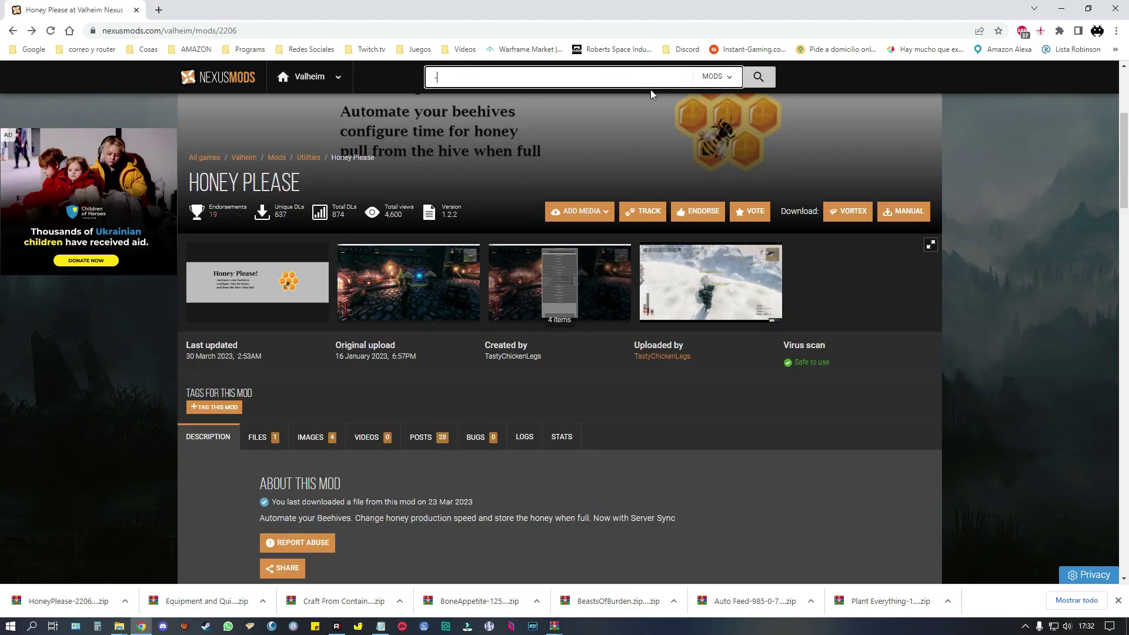
Search Nexus Mods for "quick stack" and manually download the main file of Quick Stack - Store - Sort - Trash - Restock with the slow download
type("quick stack")
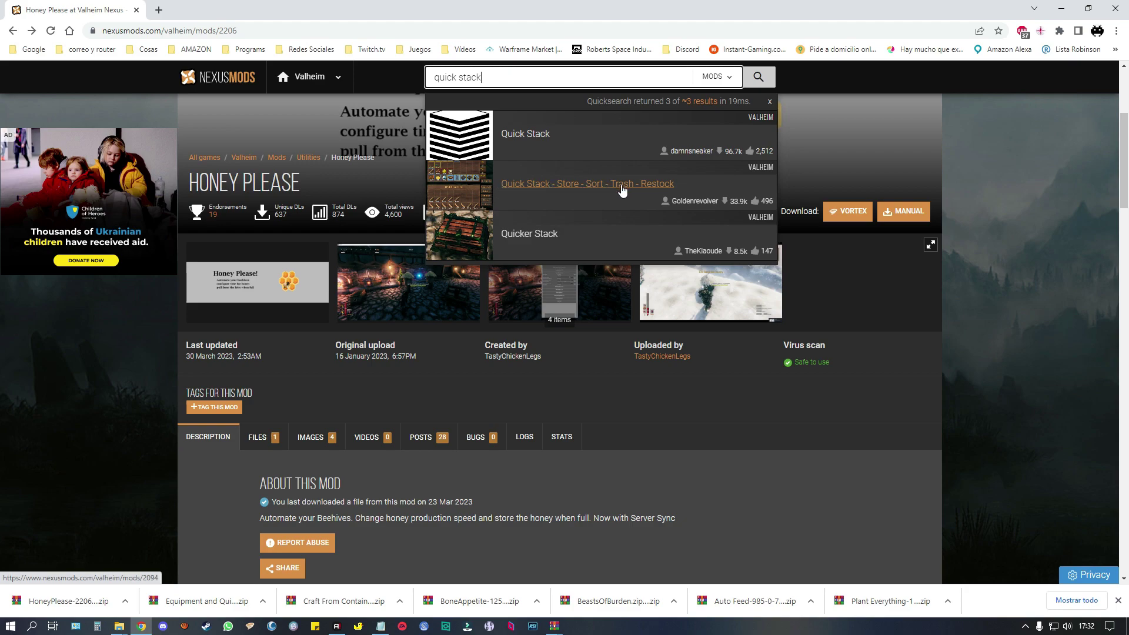
left_click(568, 198)
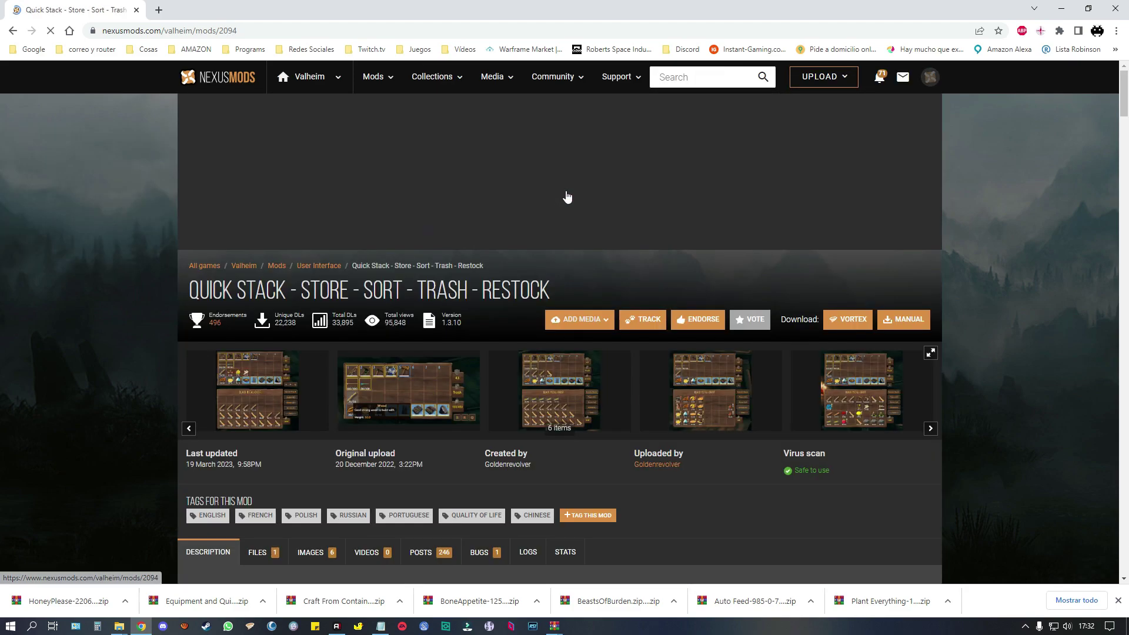
scroll(462, 266, "down", 2)
left_click(258, 431)
scroll(447, 363, "down", 6)
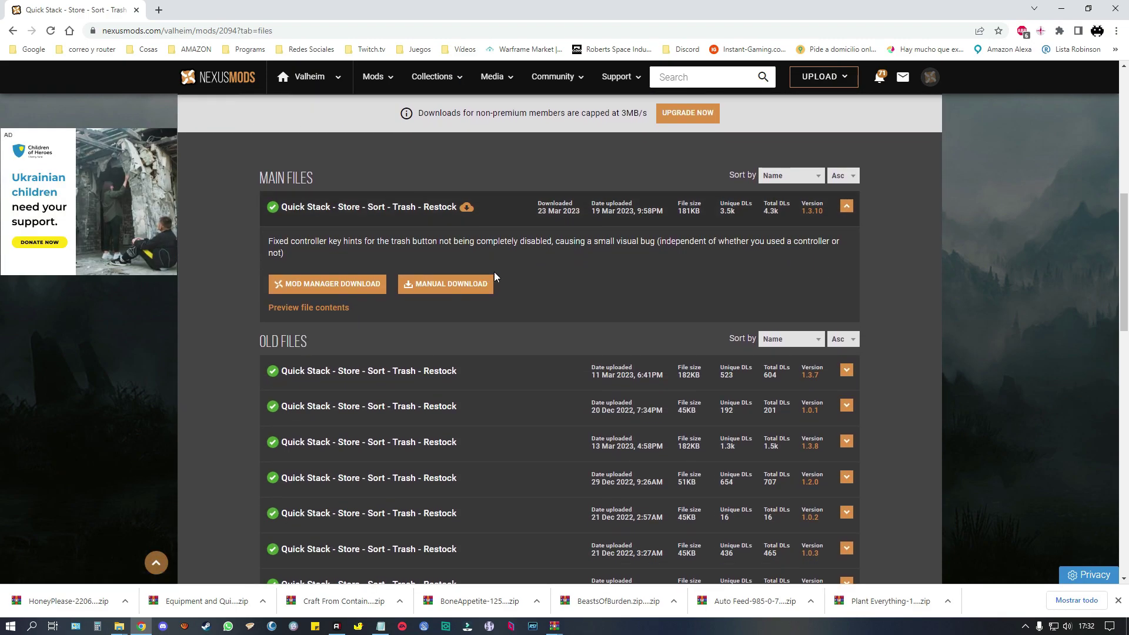
left_click(456, 286)
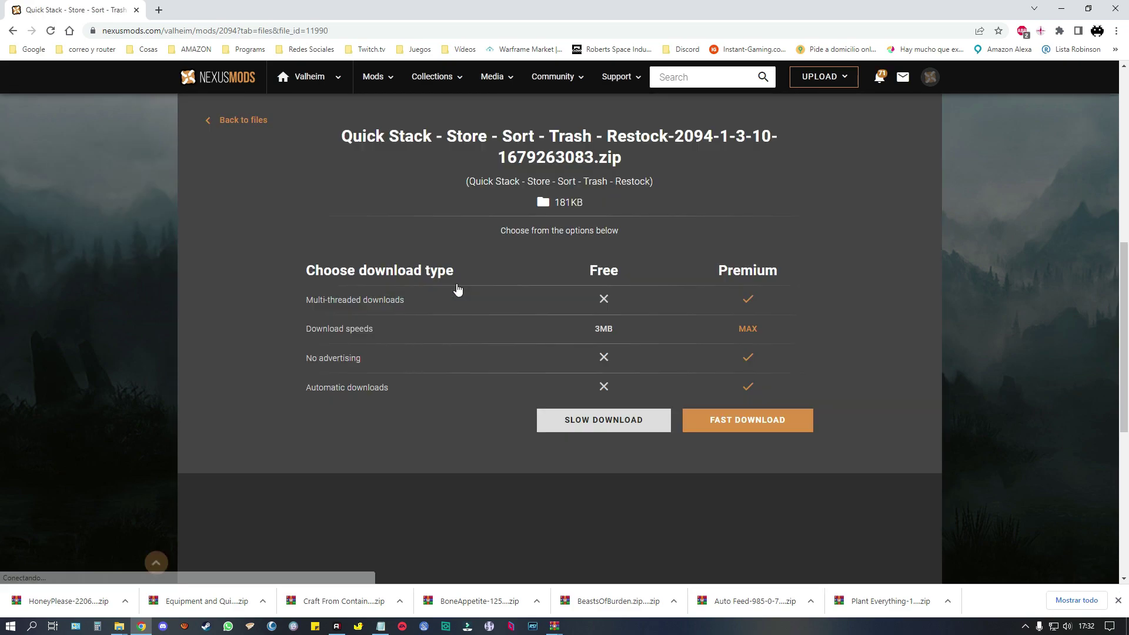
left_click(610, 418)
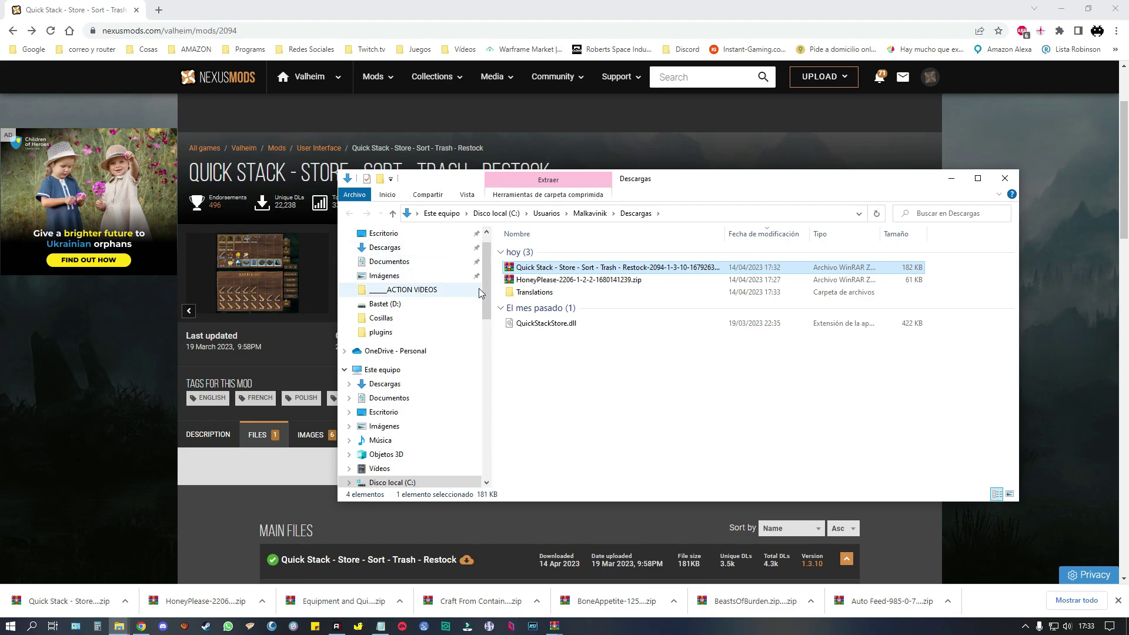
Delete the HoneyPlease archive from Descargas and move the Translations folder and QuickStackStore.dll into the BepInEx plugins folder
left_click(520, 285)
key("Delete")
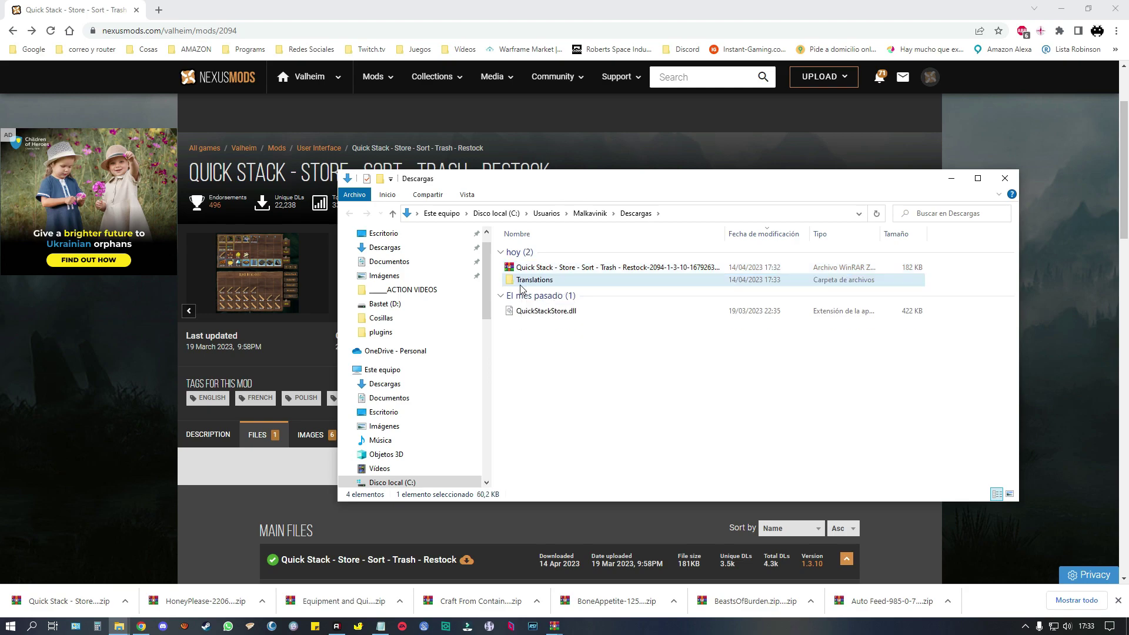
left_click(542, 284)
left_click(534, 315, "ctrl")
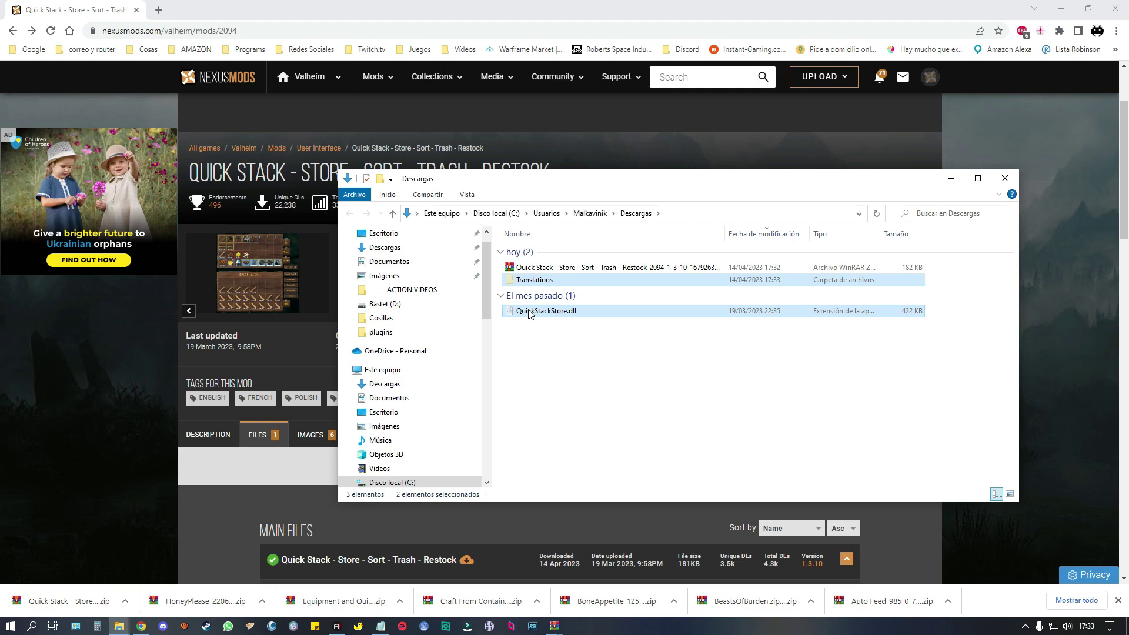
left_click(121, 626)
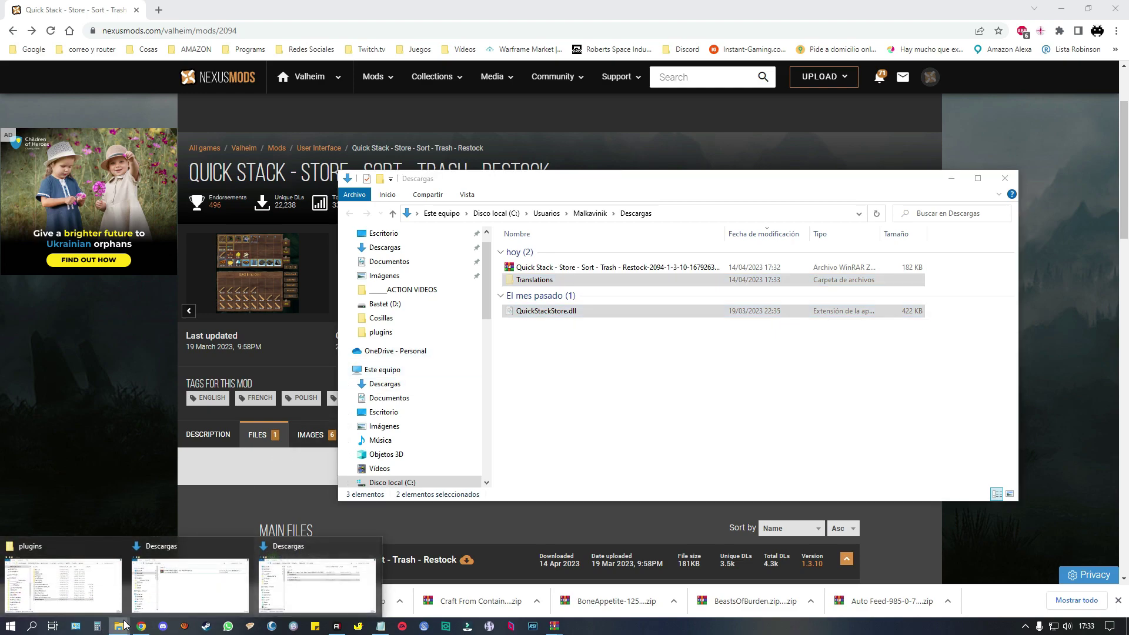
left_click(59, 582)
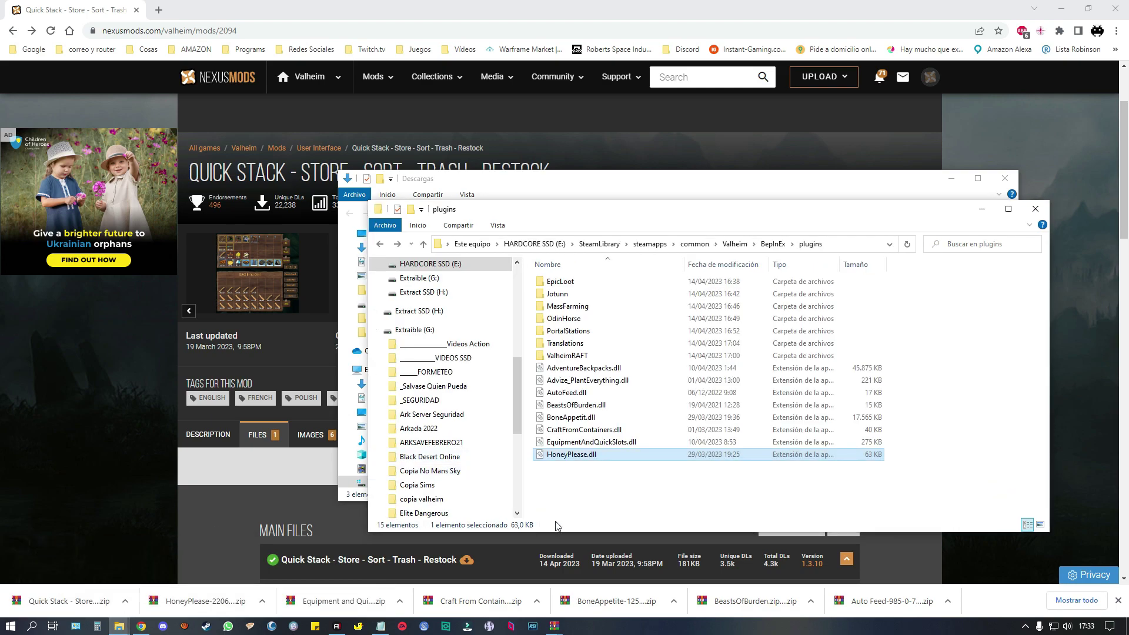
key("ctrl+v")
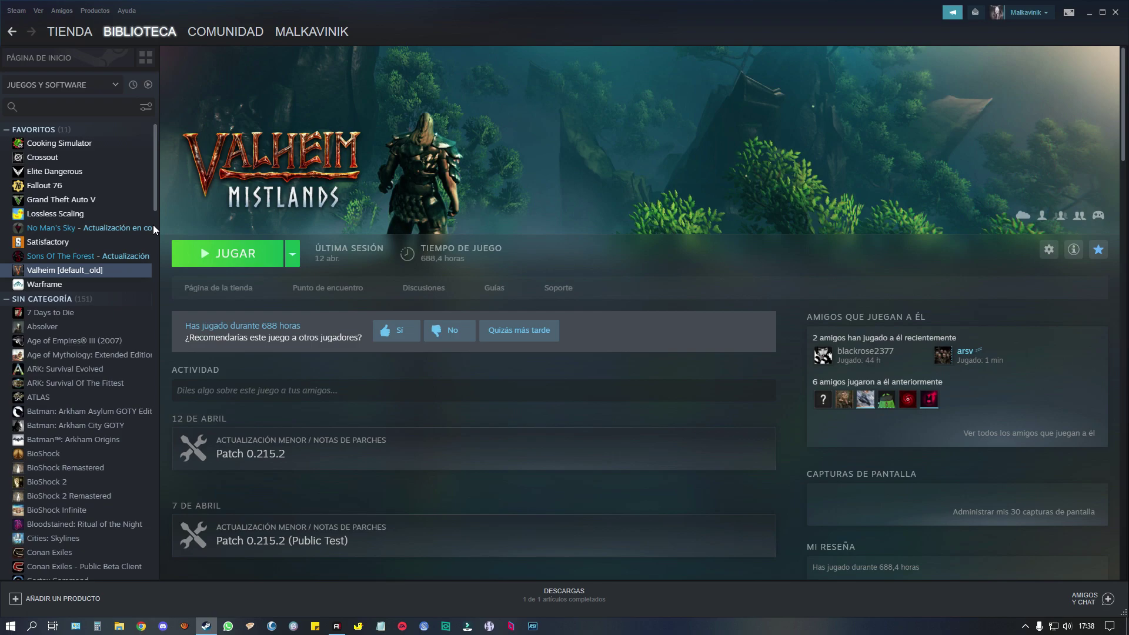
In Steam, set Valheim's beta participation to Ninguna in the game's properties
right_click(66, 276)
left_click(100, 347)
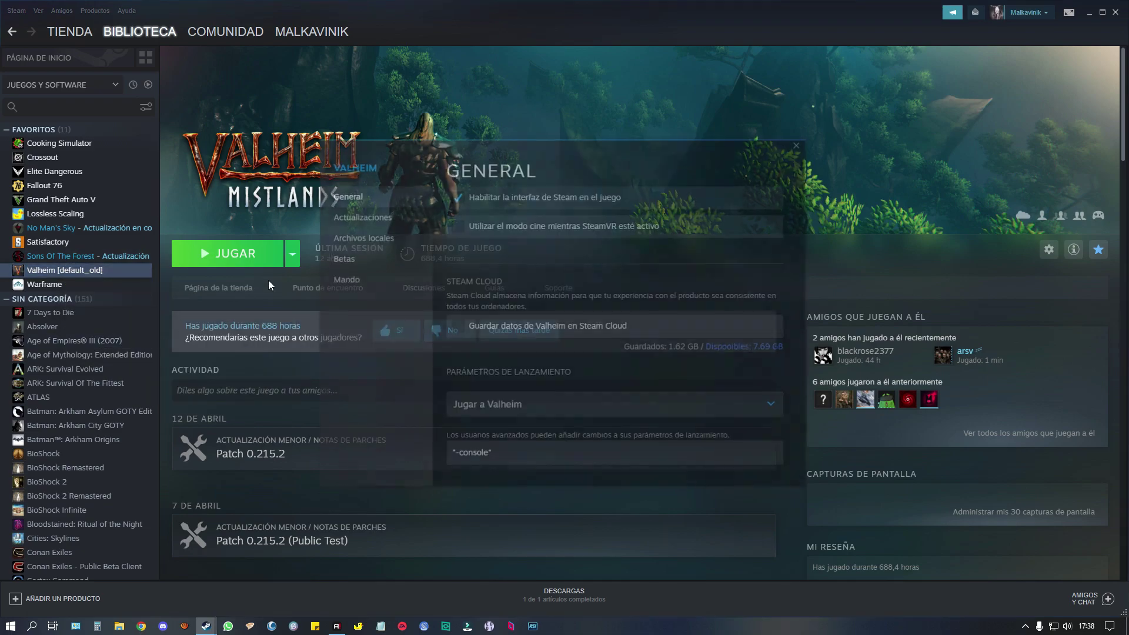
left_click(353, 259)
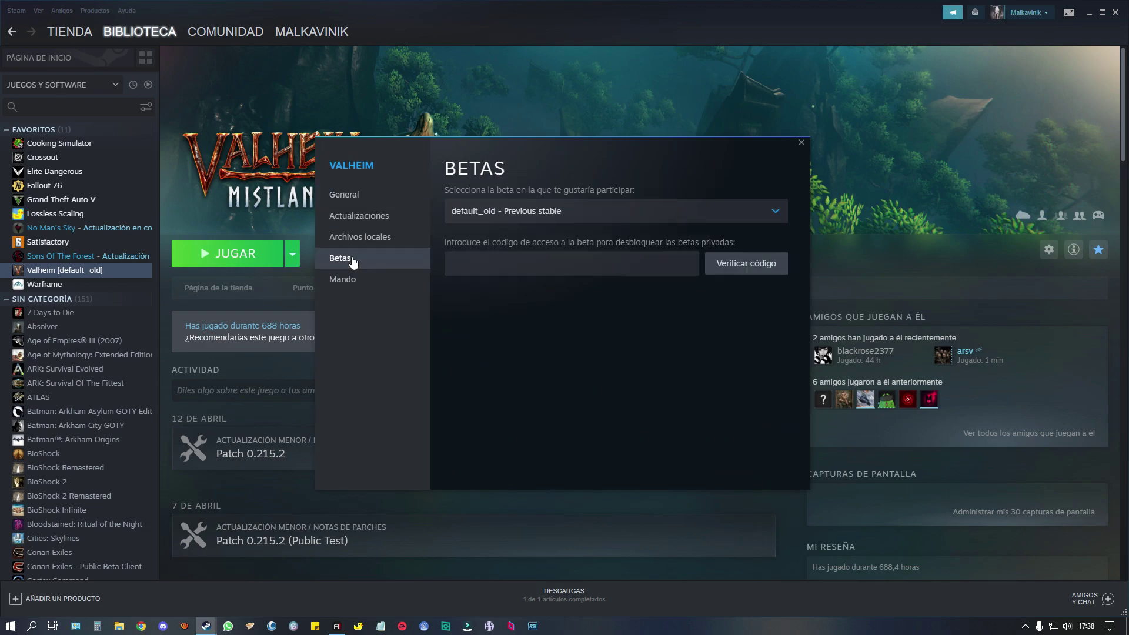
left_click(623, 212)
left_click(508, 245)
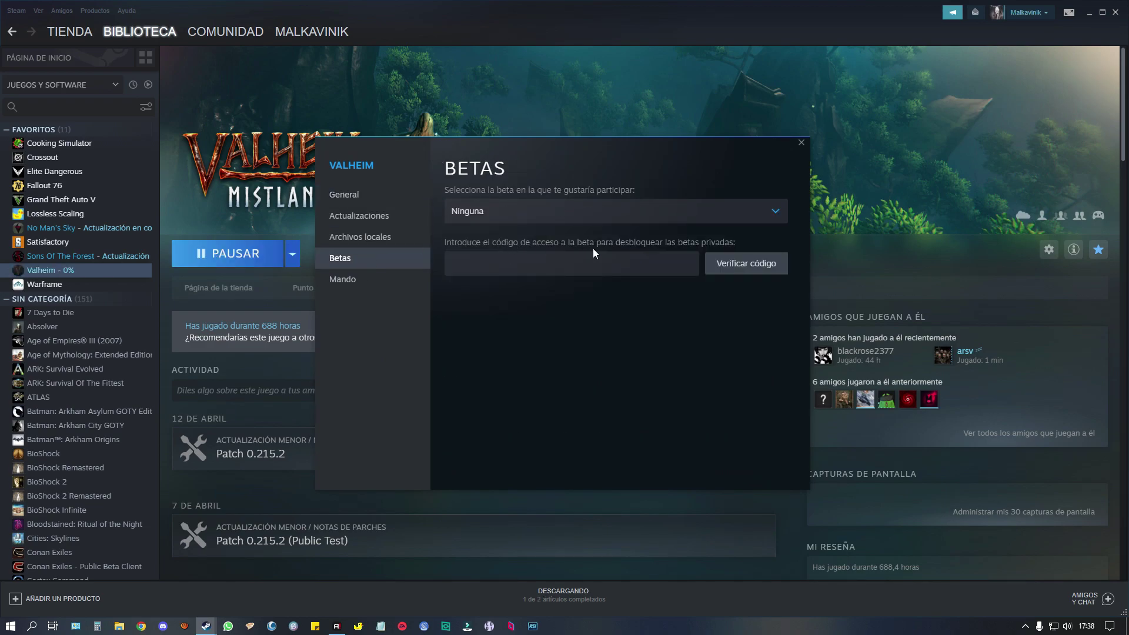
left_click(800, 144)
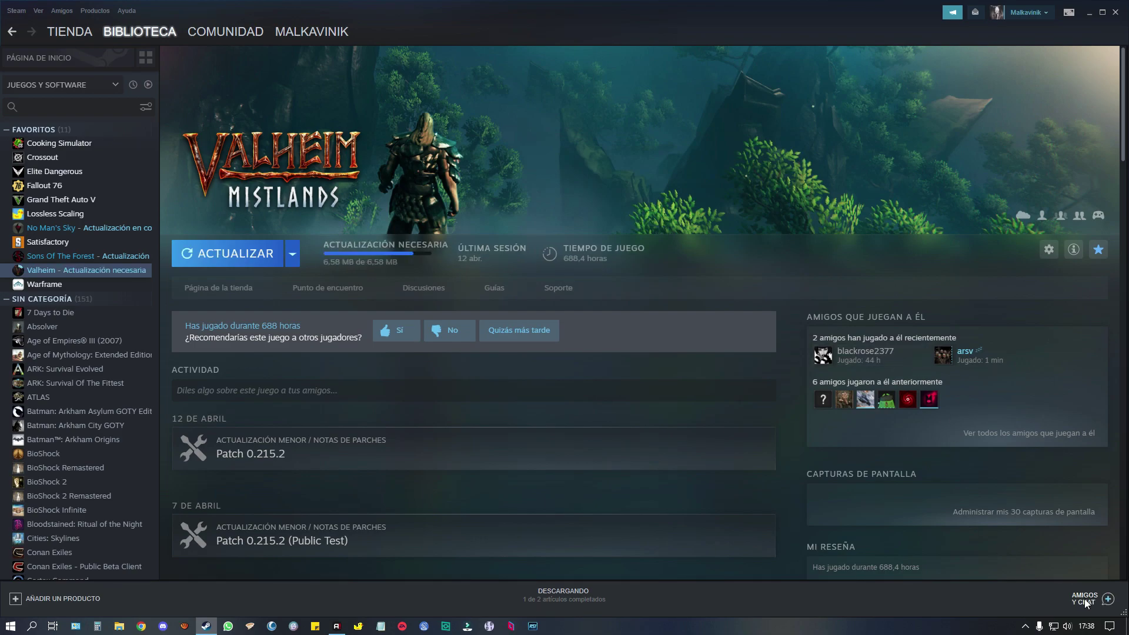
left_click(1092, 627)
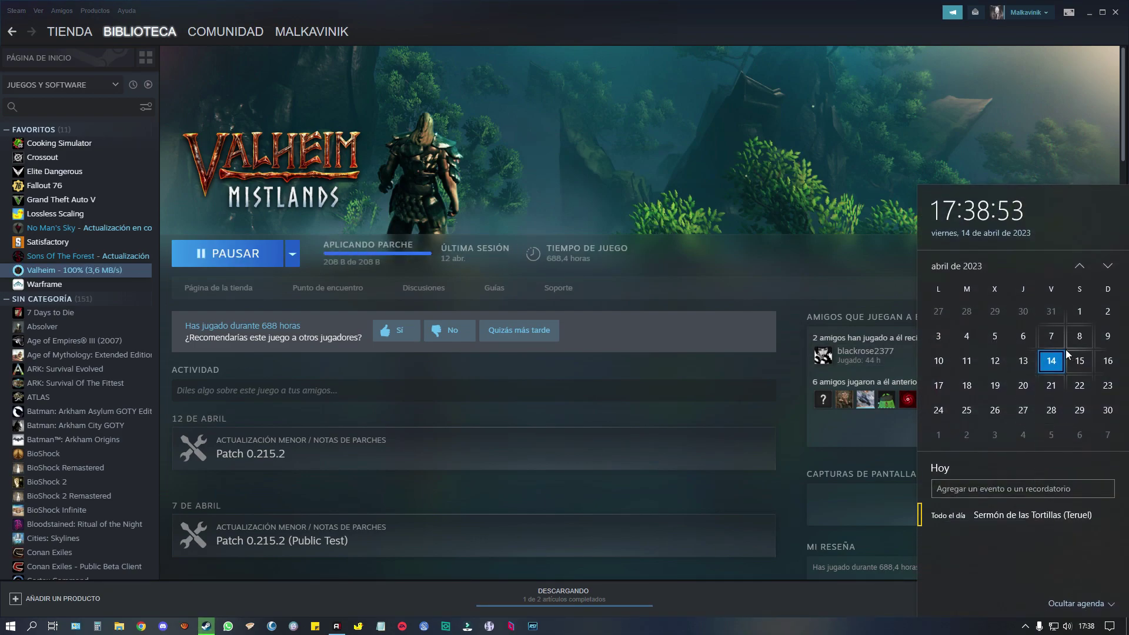
left_click(823, 277)
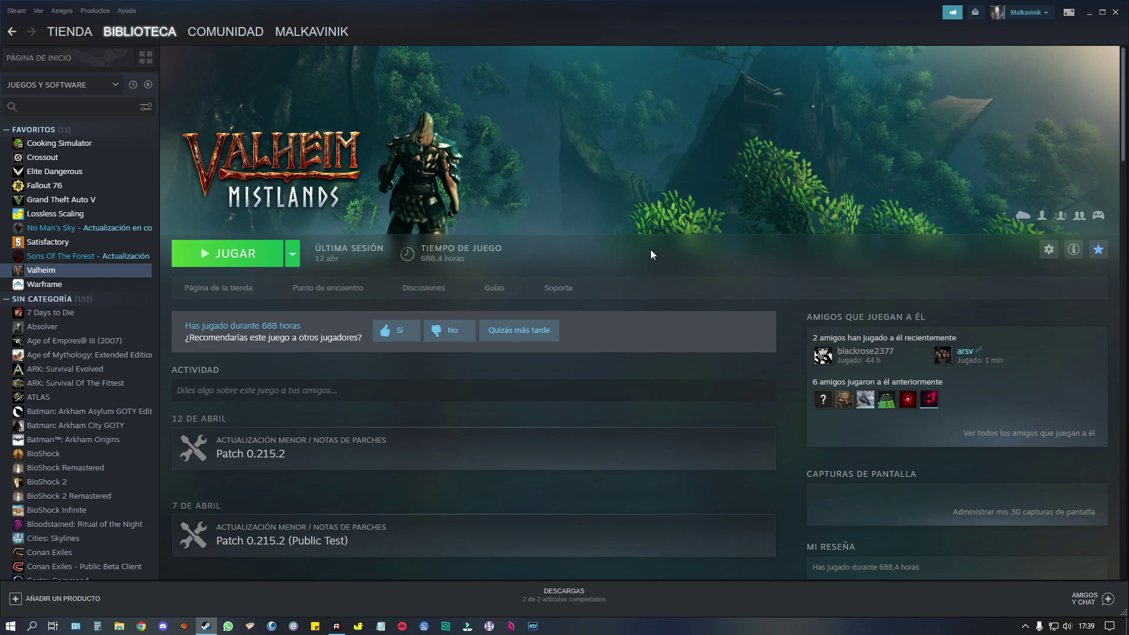
Launch Valheim from the Steam library and bring the game window in front of the BepInEx console
left_click(242, 254)
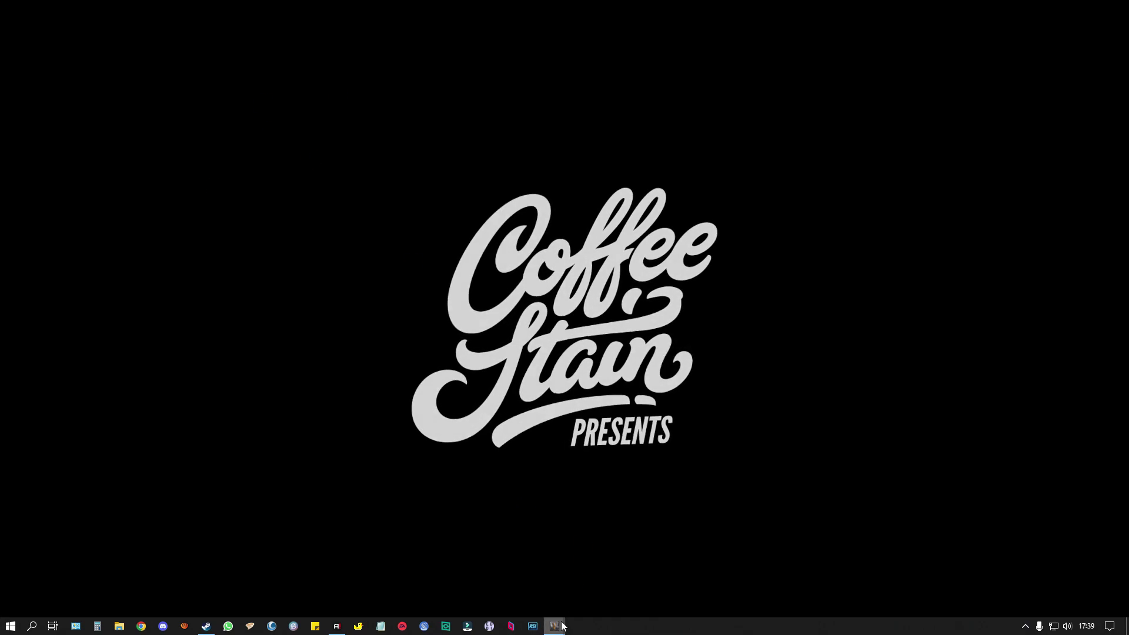
key("alt+Tab")
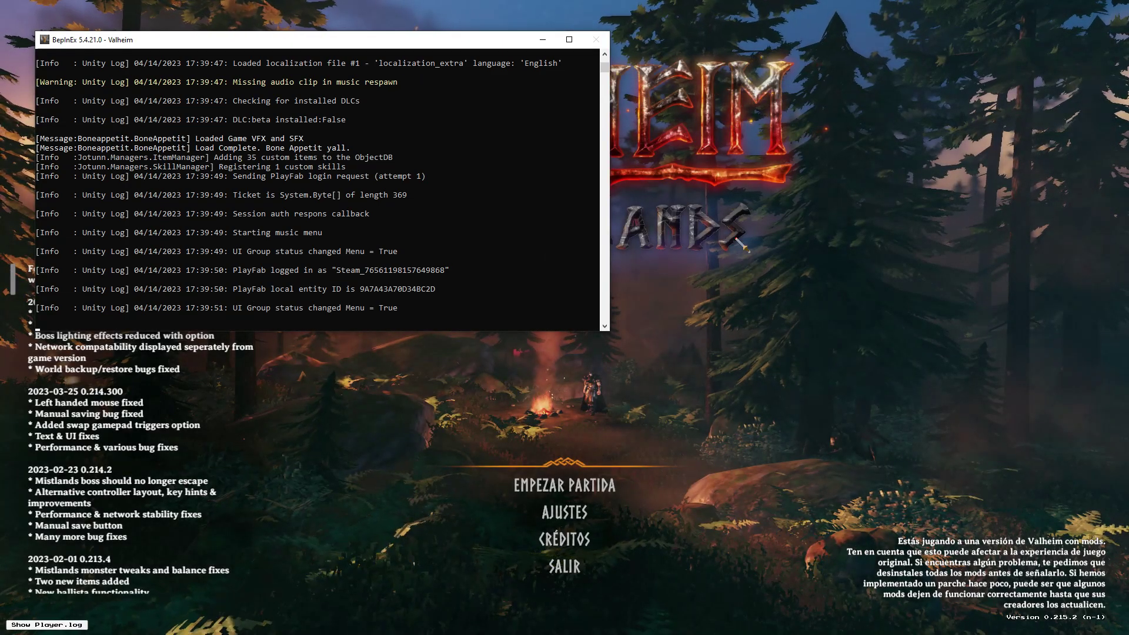
left_click(737, 240)
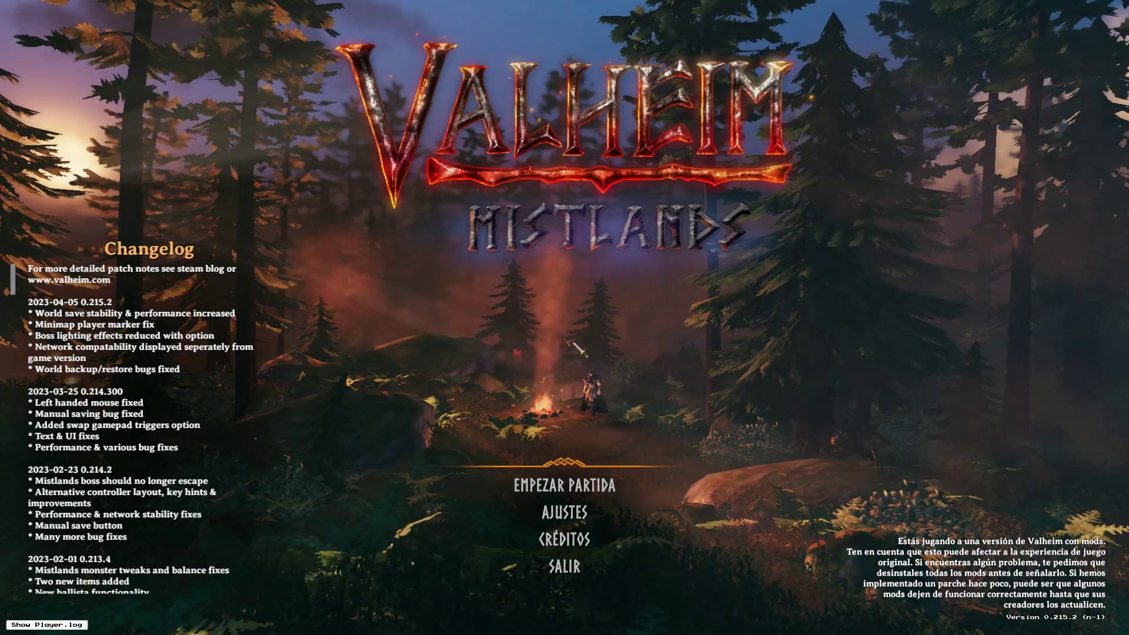
Start a game in the LaUmbra world with the character already shown in the character selection
left_click(587, 487)
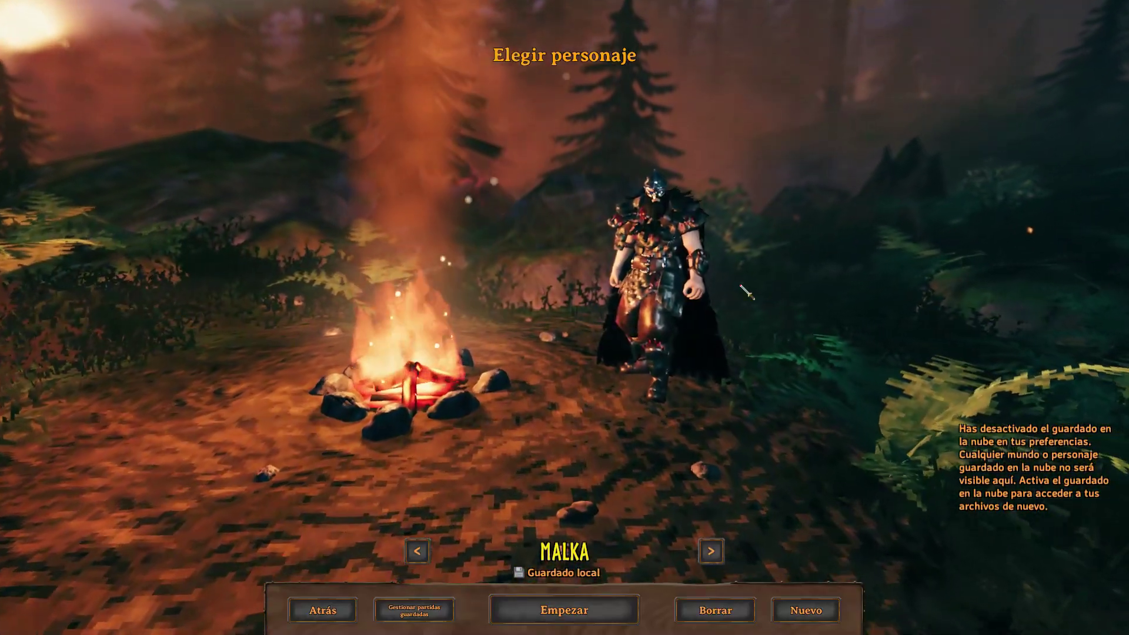
left_click(564, 610)
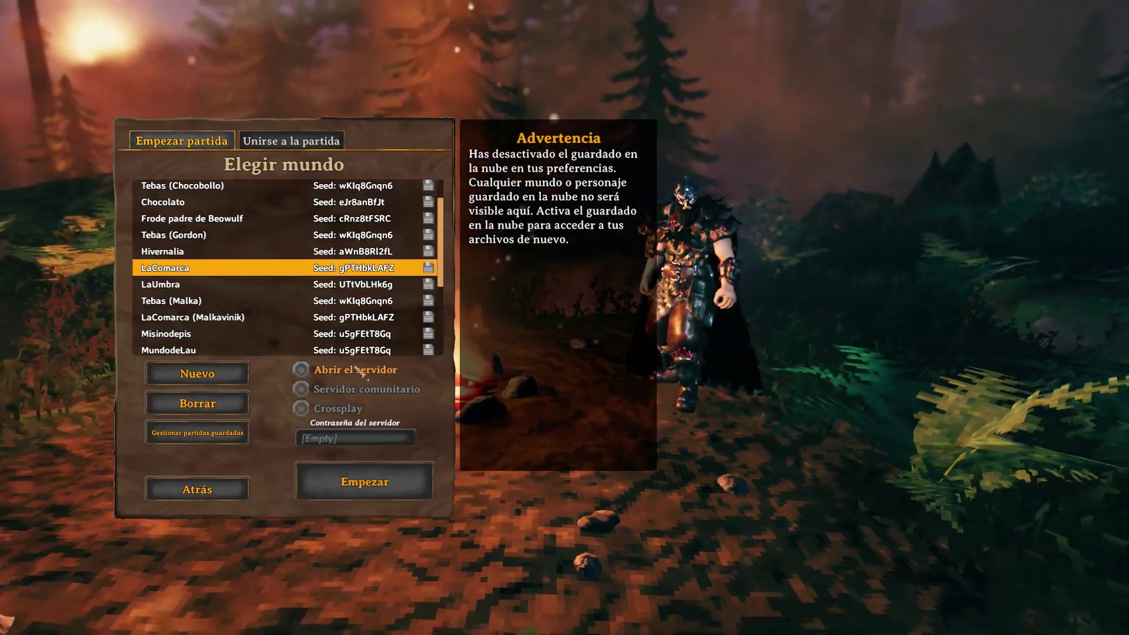
scroll(232, 229, "up", 2)
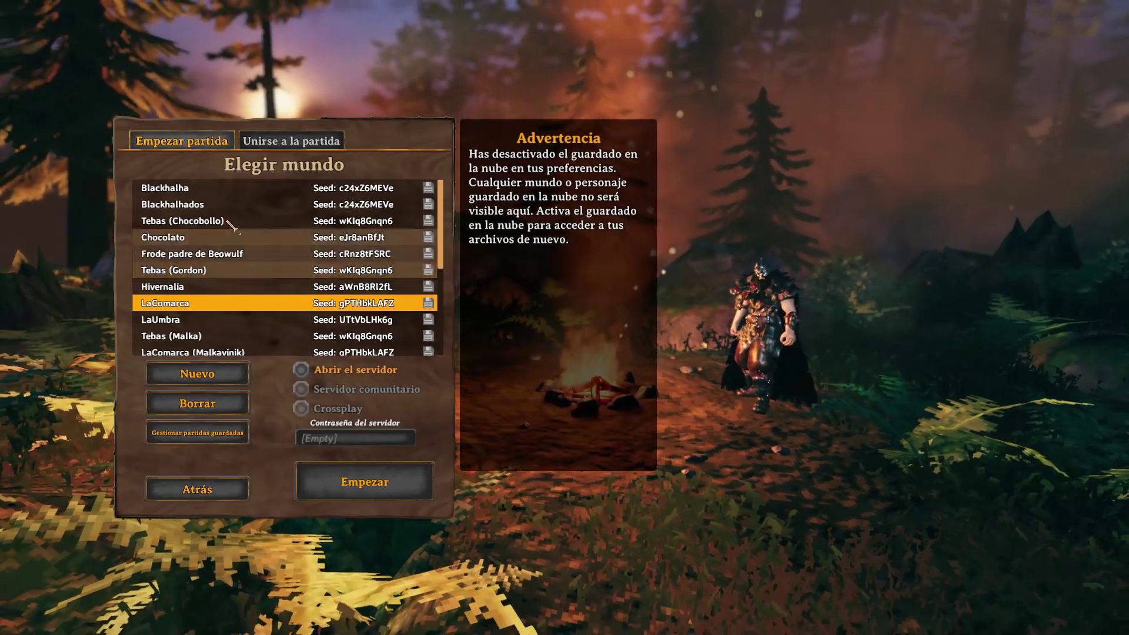
left_click(223, 319)
left_click(360, 486)
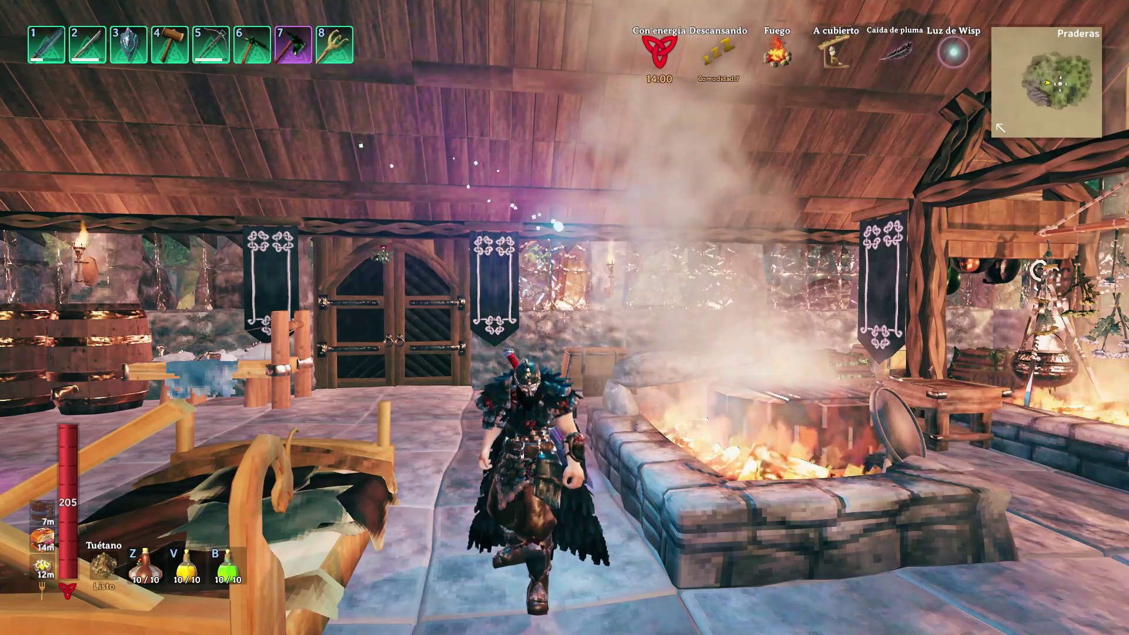
Walk into the hall, draw the weapon in slot 1 and equip the Legendary Arctic Backpack from the inventory
key("w")
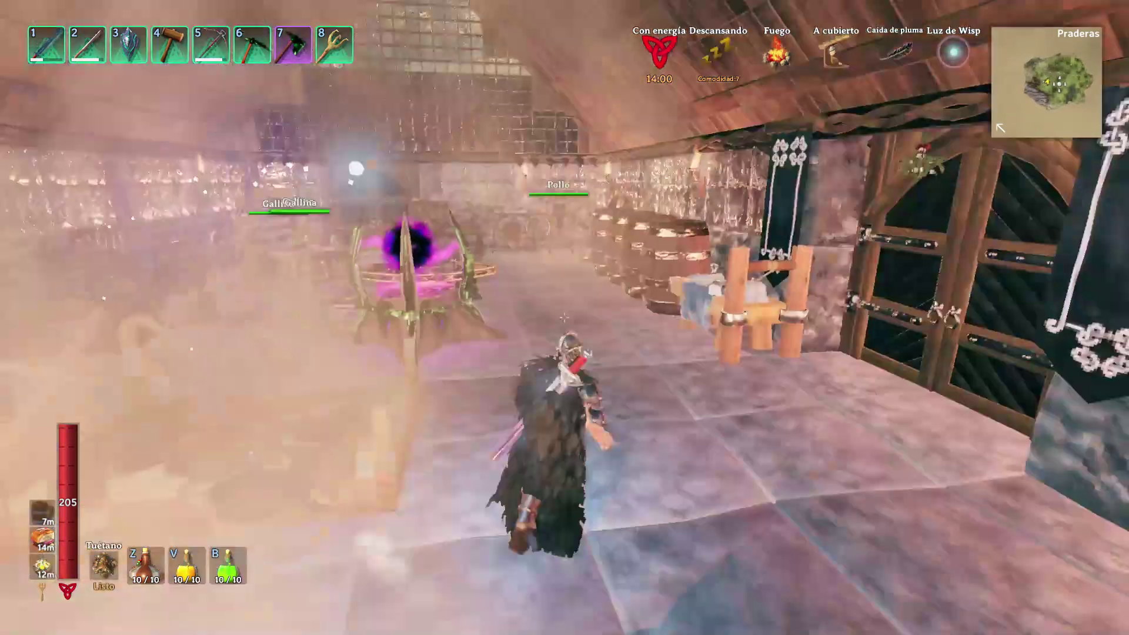
key("1")
key("Tab")
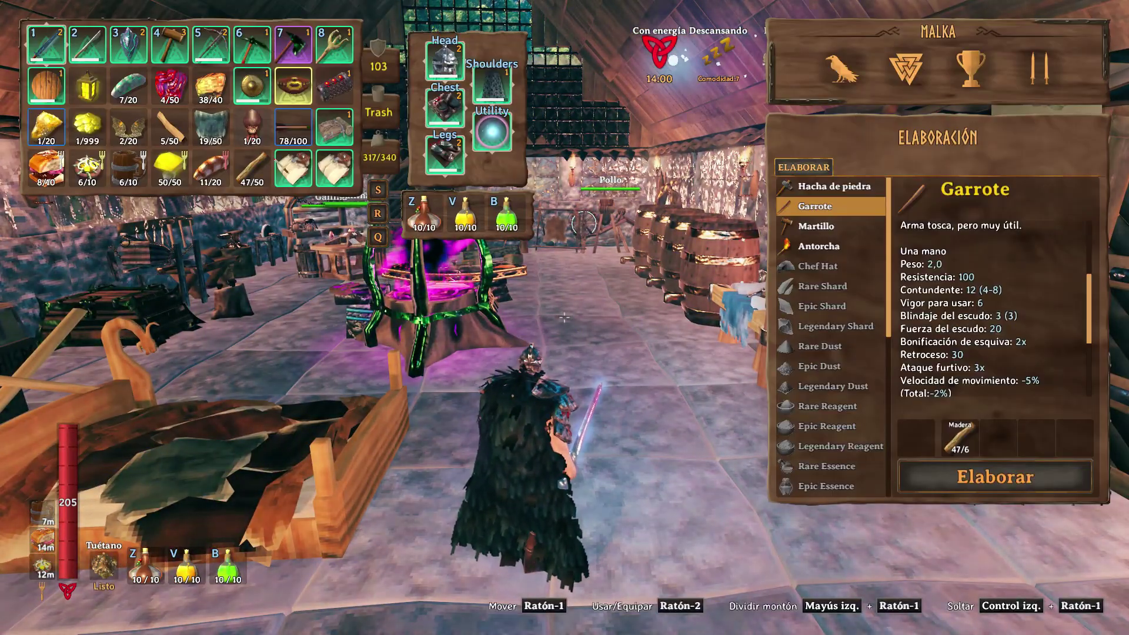
mouse_move(294, 171)
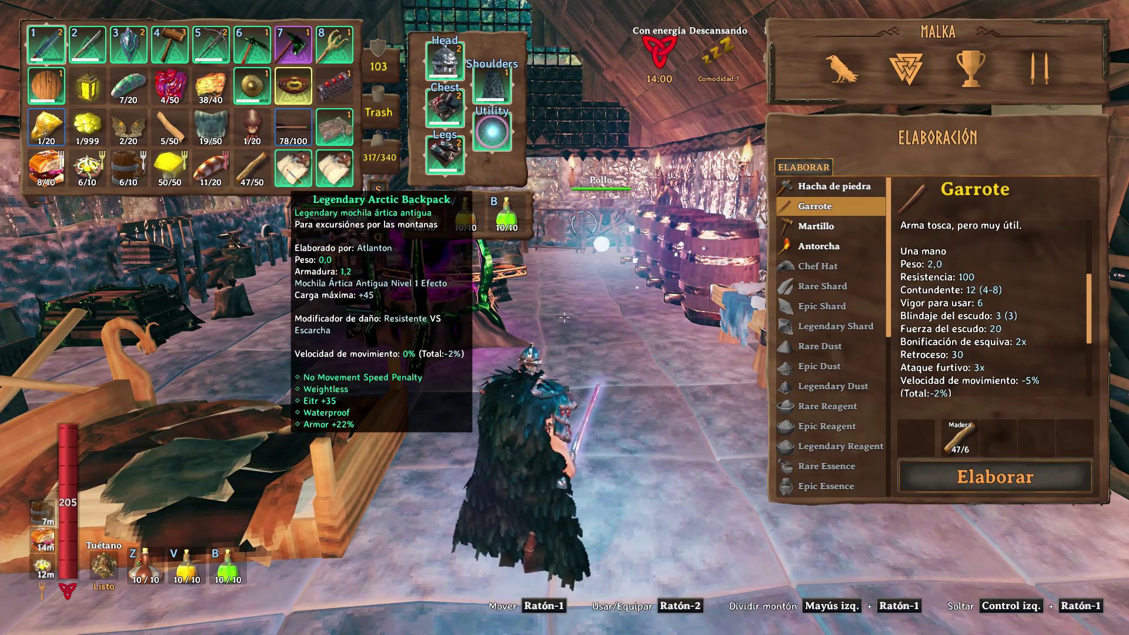
right_click(294, 170)
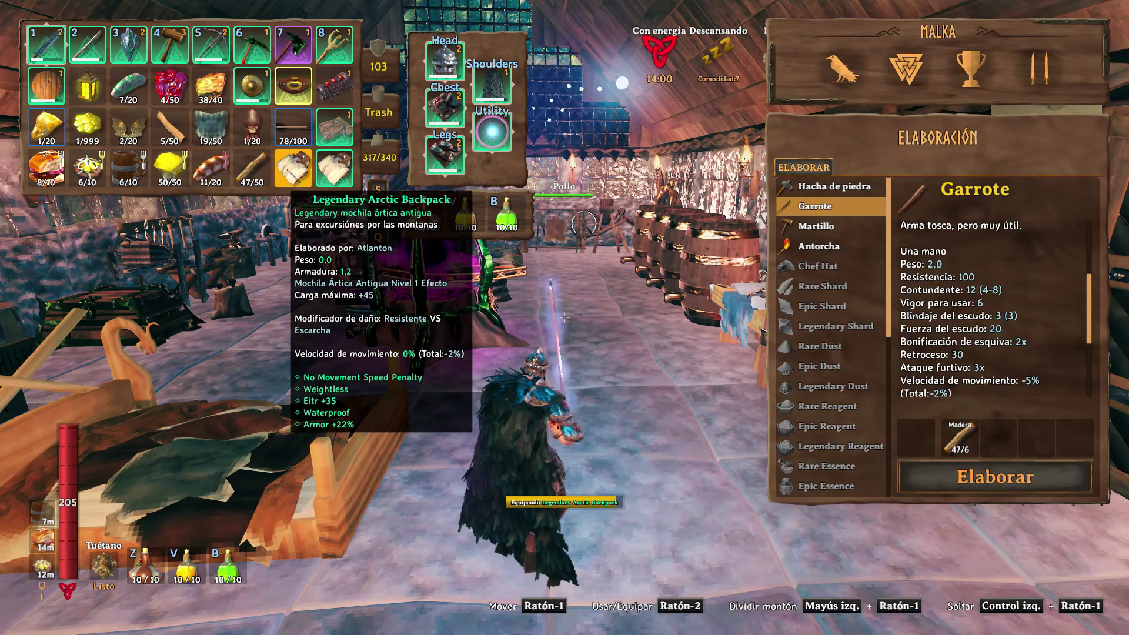
key("Tab")
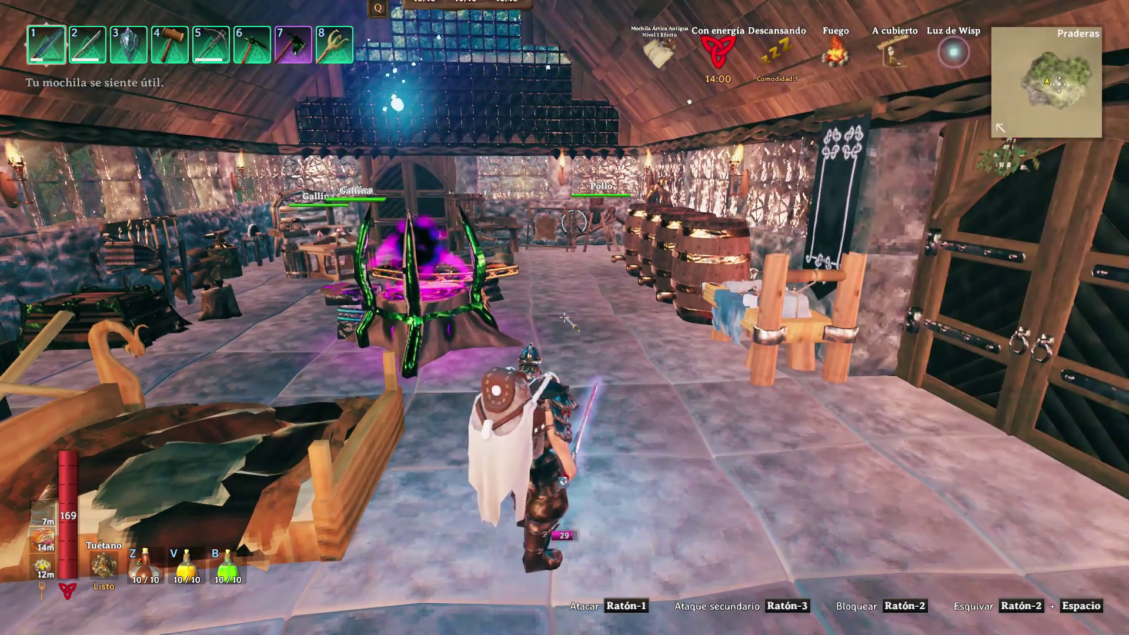
Equip the Lox leather backpack in the shoulder slot and check the equipped gear in the inventory
key("Tab")
right_click(334, 129)
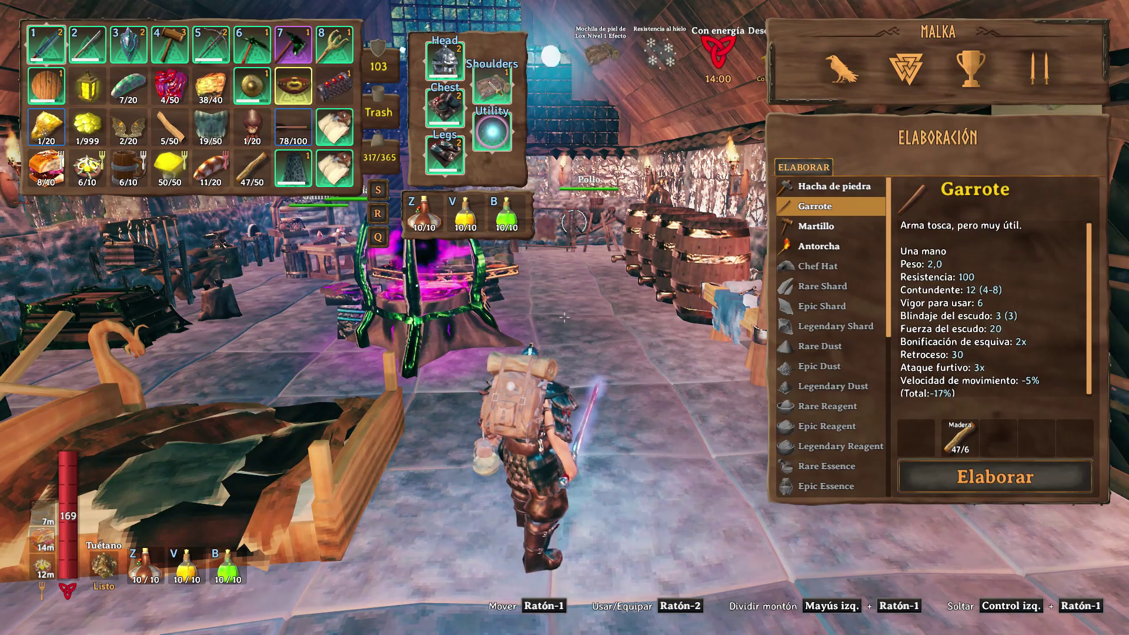
mouse_move(493, 88)
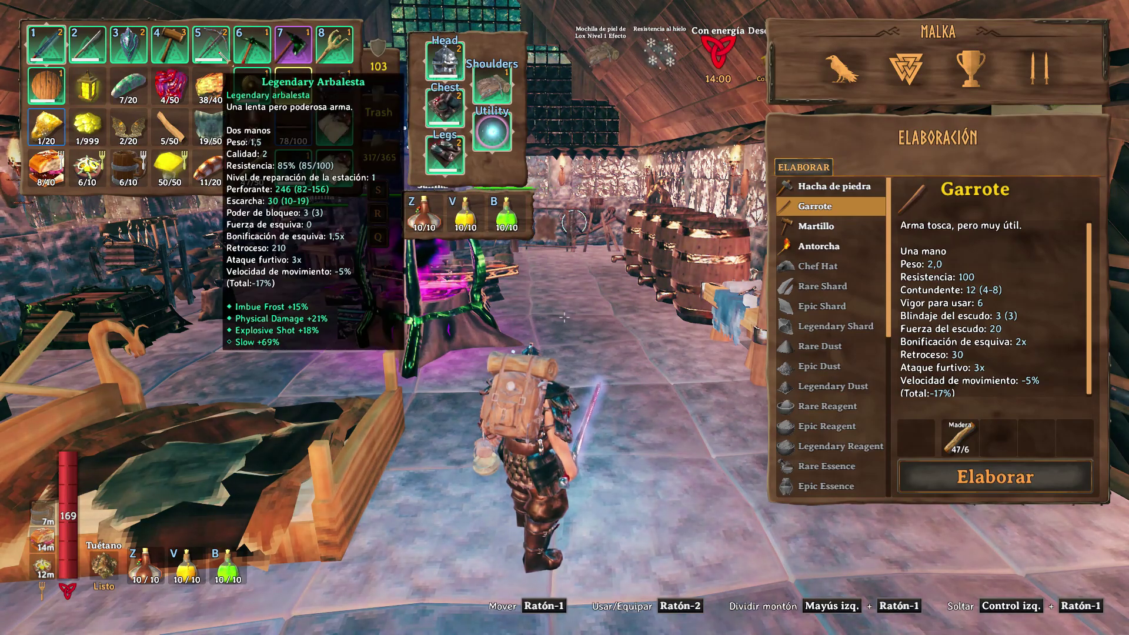
key("Tab")
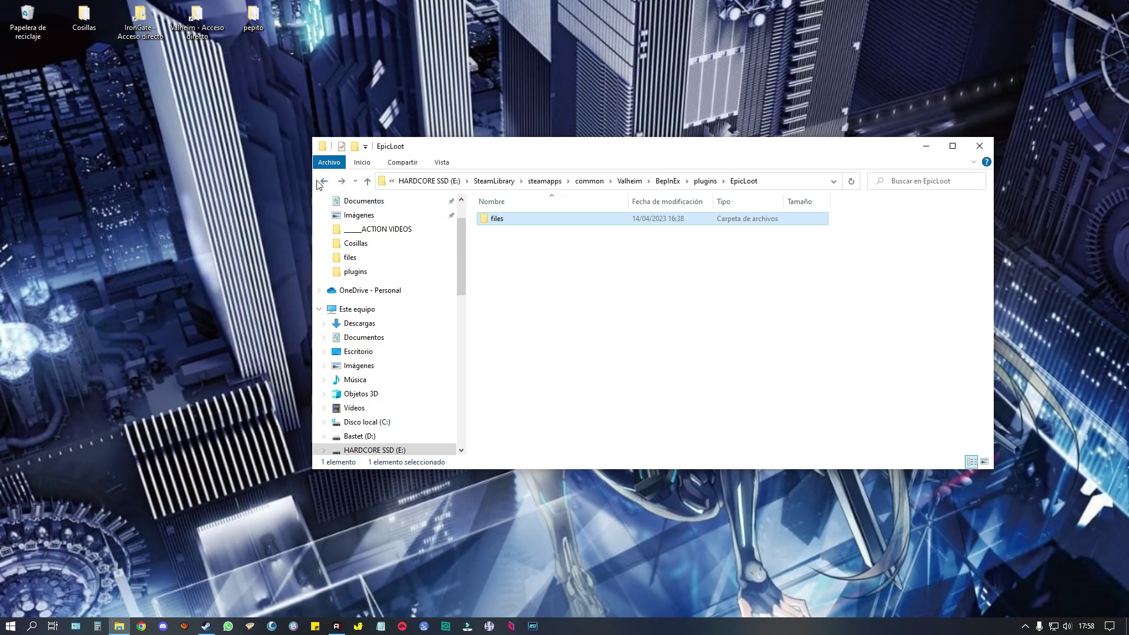
Open adventuredata.json from the files folder of the EpicLoot plugin in File Explorer
left_click(366, 183)
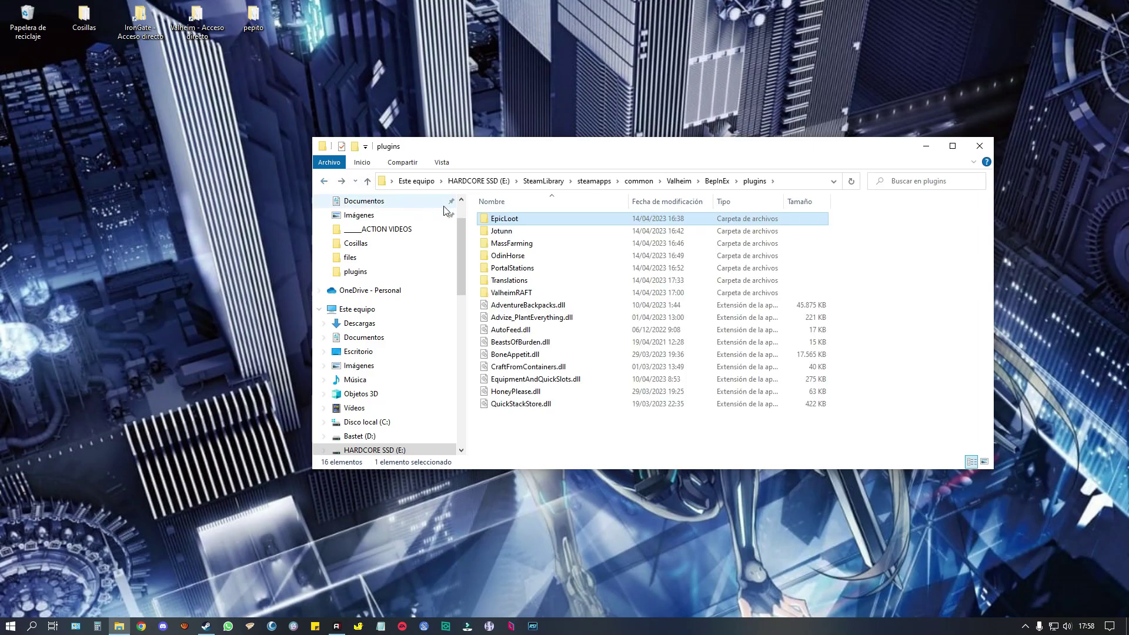
double_click(509, 222)
double_click(510, 223)
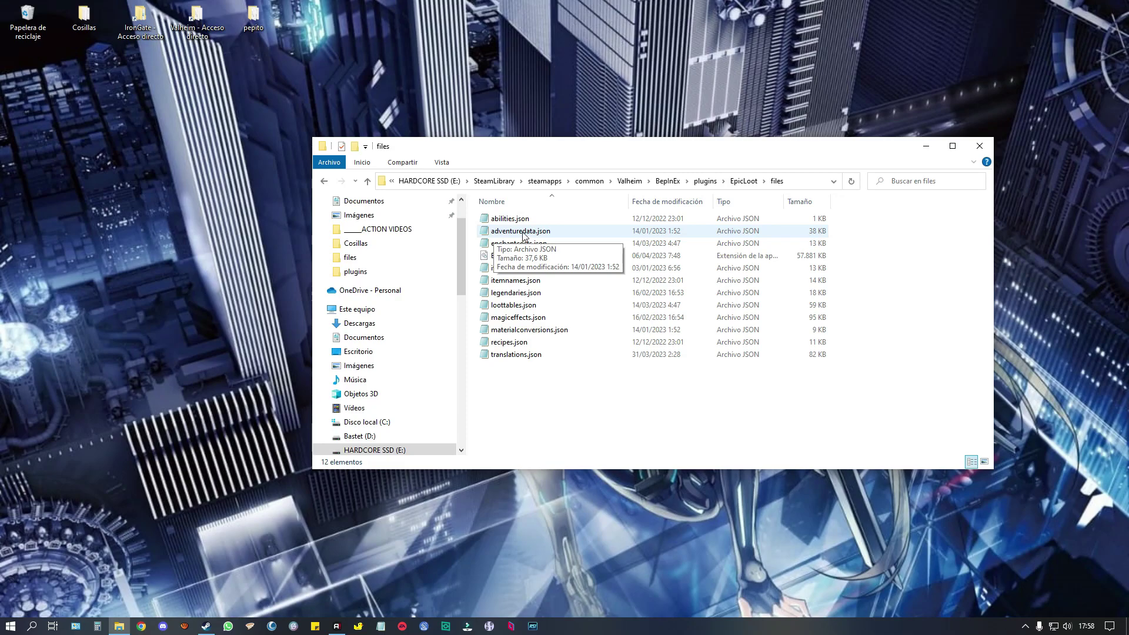
double_click(521, 238)
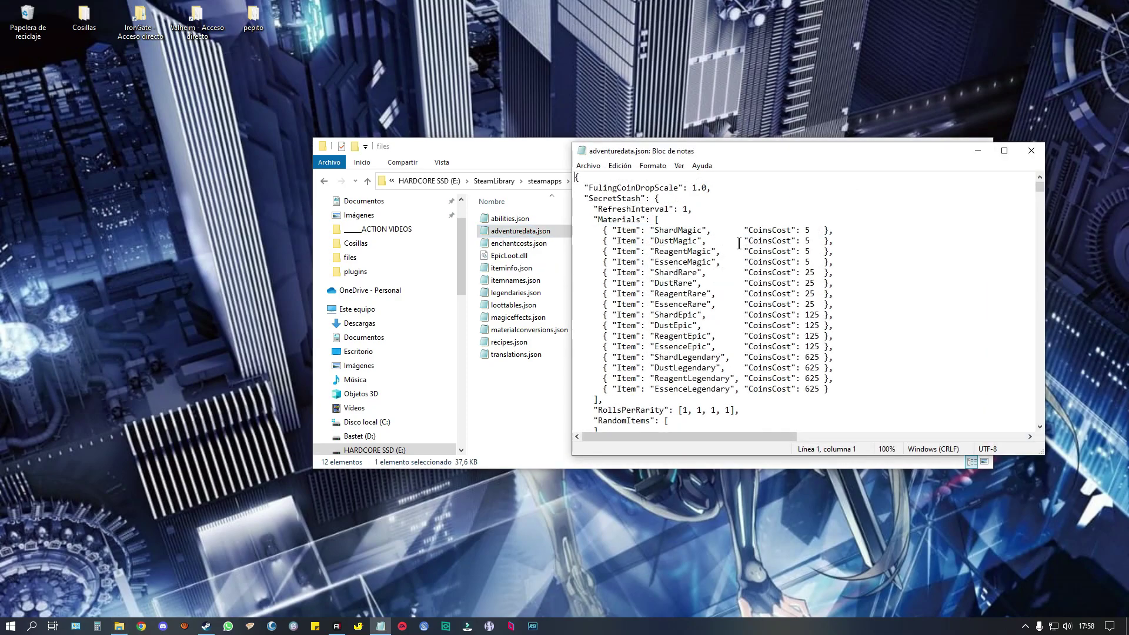
scroll(630, 236, "down", 1)
scroll(630, 237, "up", 1)
In the SecretStash materials, set CoinsCost to 100 for the Legendary items and 50 for the Epic items
left_click(813, 389)
key("BackSpace")
key("BackSpace")
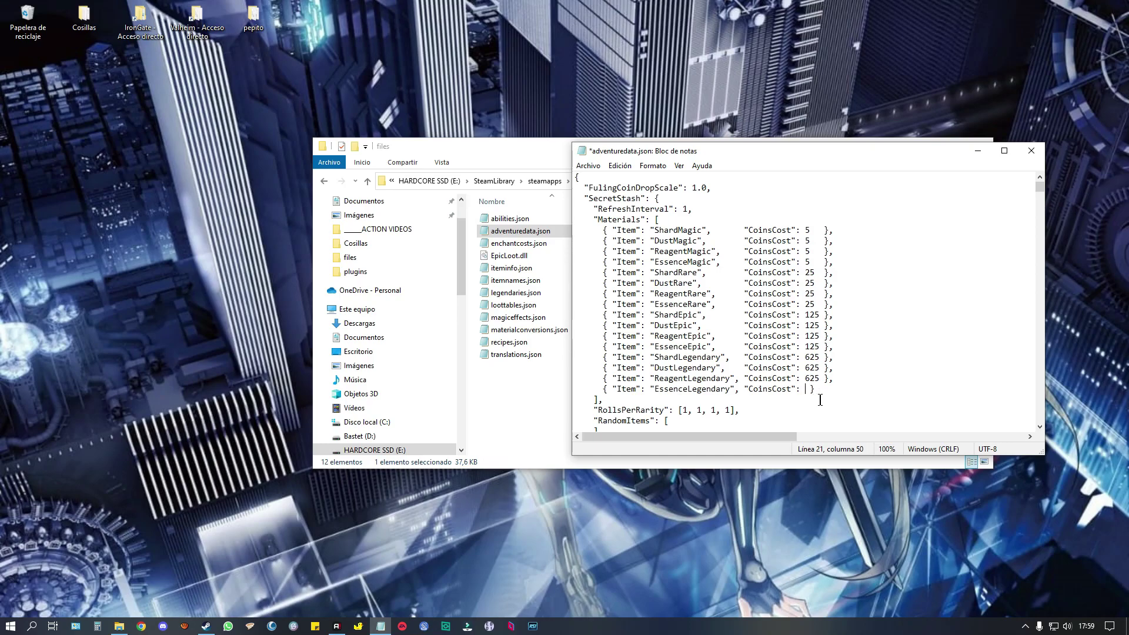
type("100")
left_click_drag(825, 388, 810, 387)
left_click(815, 389)
left_click_drag(818, 372, 813, 374)
left_click(814, 375)
type("100")
left_click_drag(805, 368, 819, 367)
type("100")
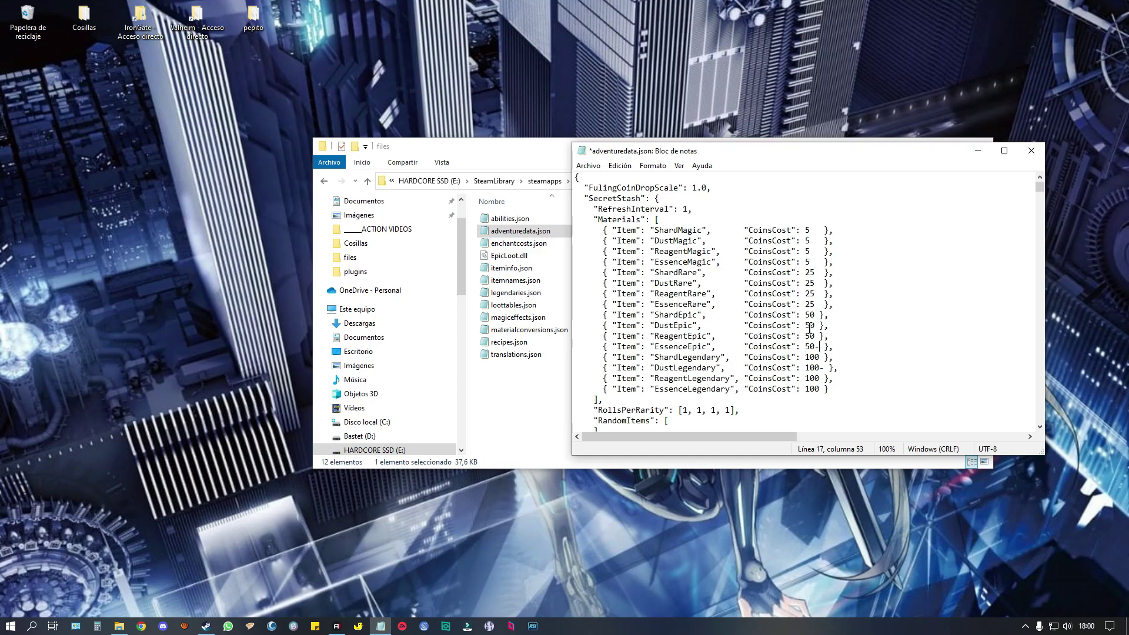
Save adventuredata.json and close it
left_click(588, 166)
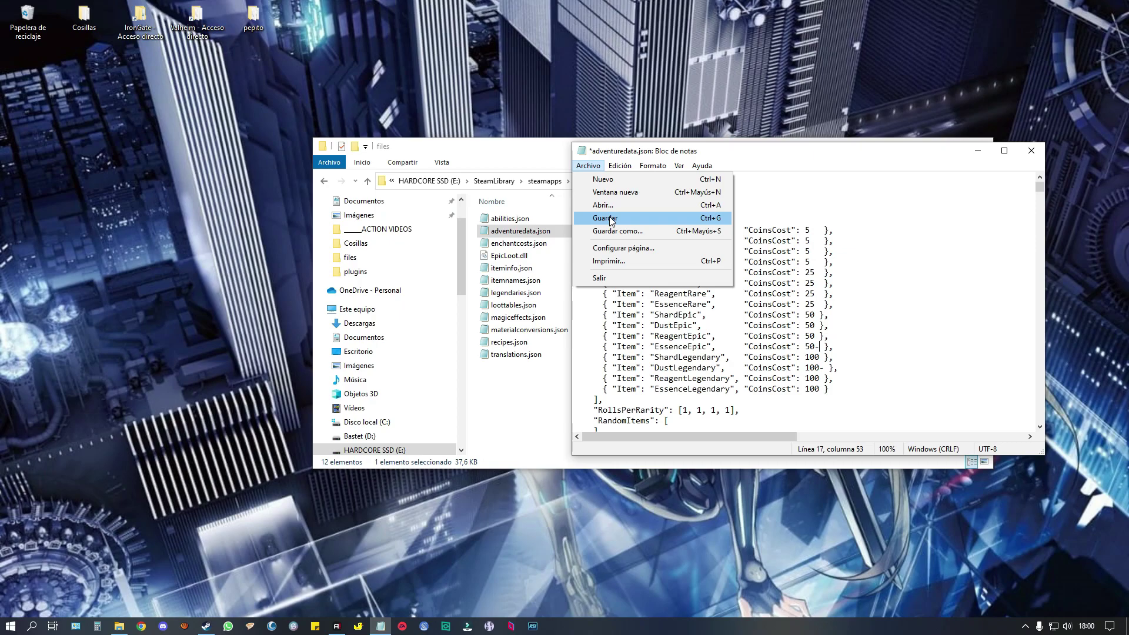
left_click(610, 218)
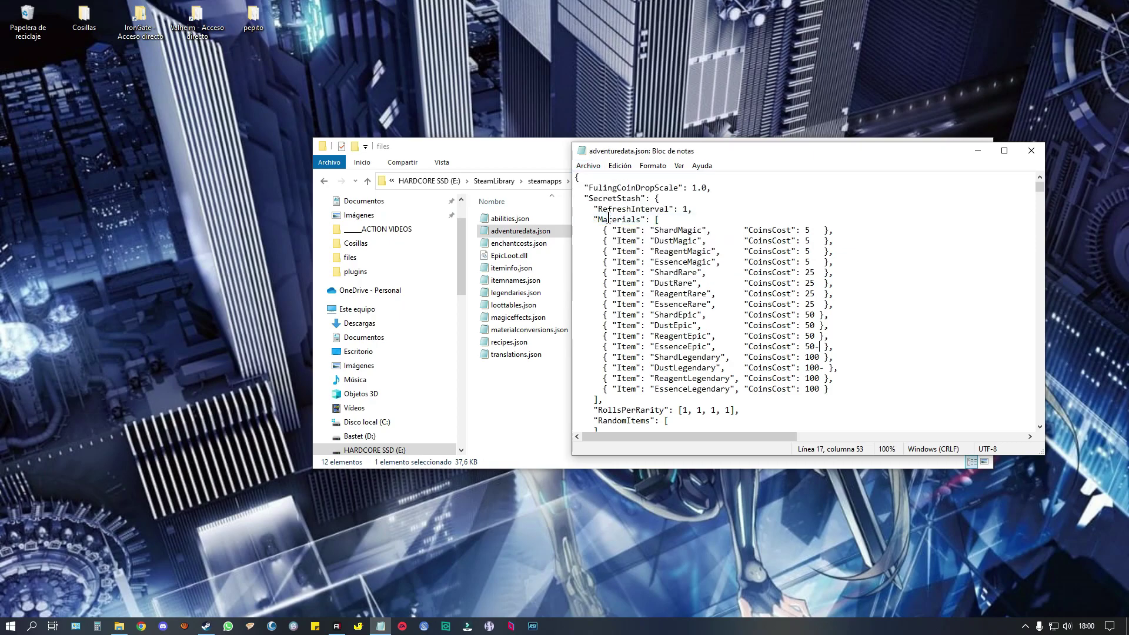
left_click(1029, 152)
Open enchantcosts.json, set the coin amounts under ReAugmentCosts to 100 and save the file
left_click(532, 244)
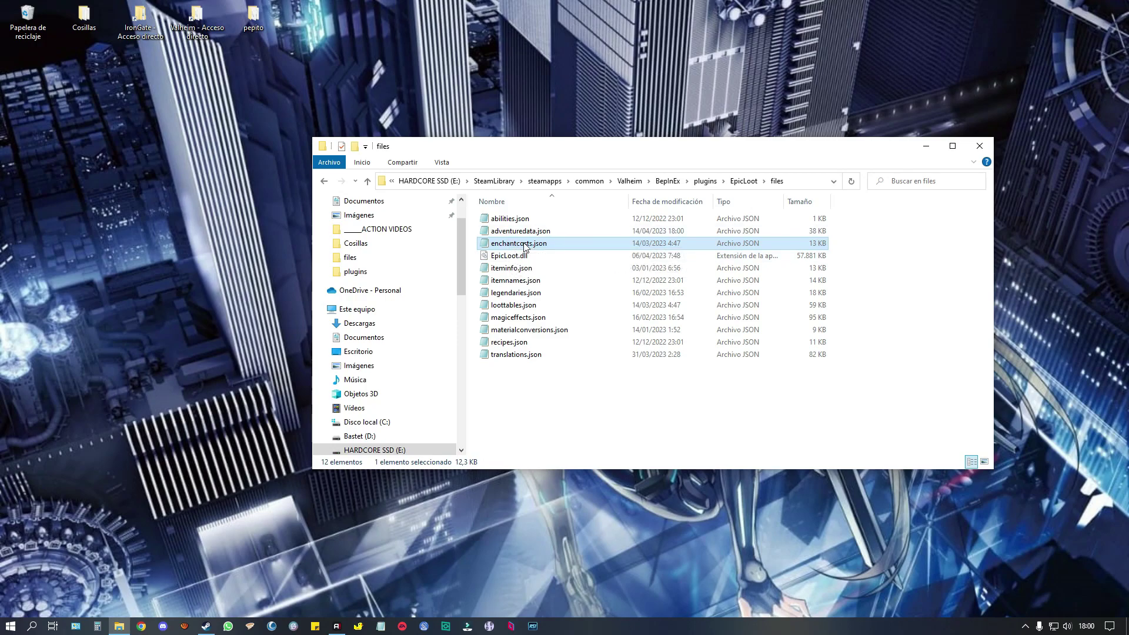
double_click(529, 243)
scroll(728, 257, "down", 6)
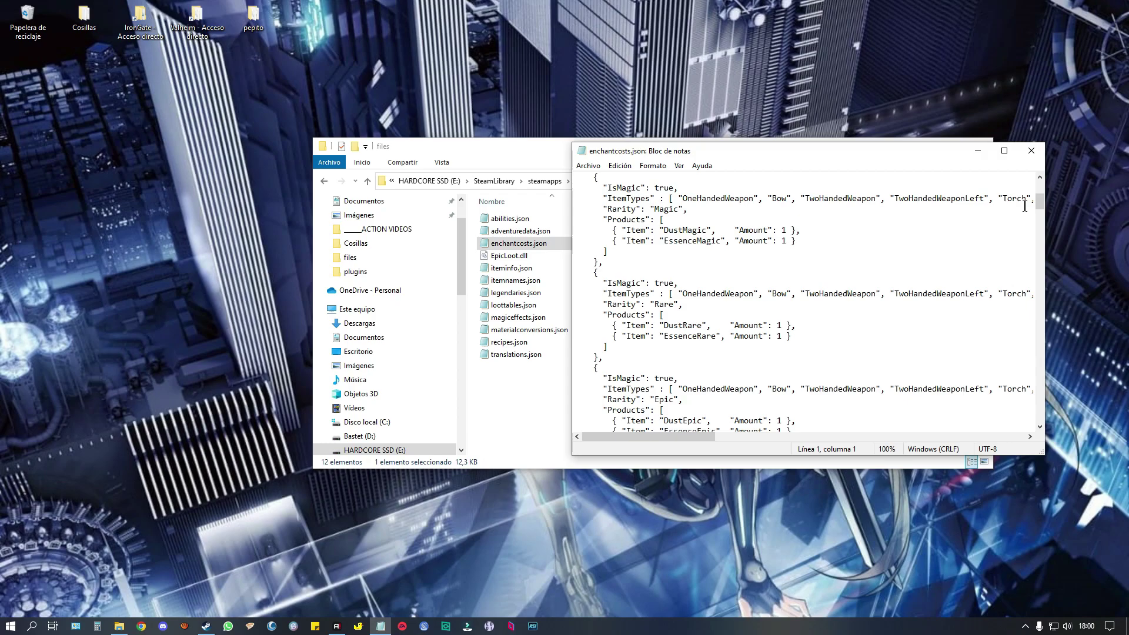
left_click_drag(1038, 204, 1038, 414)
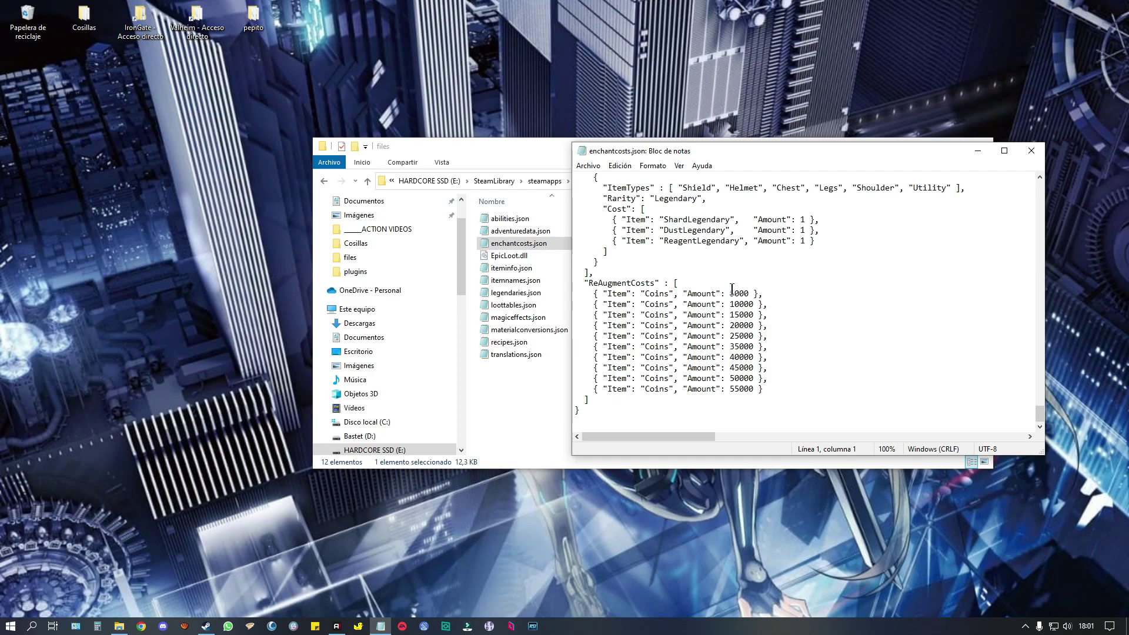
left_click_drag(730, 292, 748, 294)
type("100")
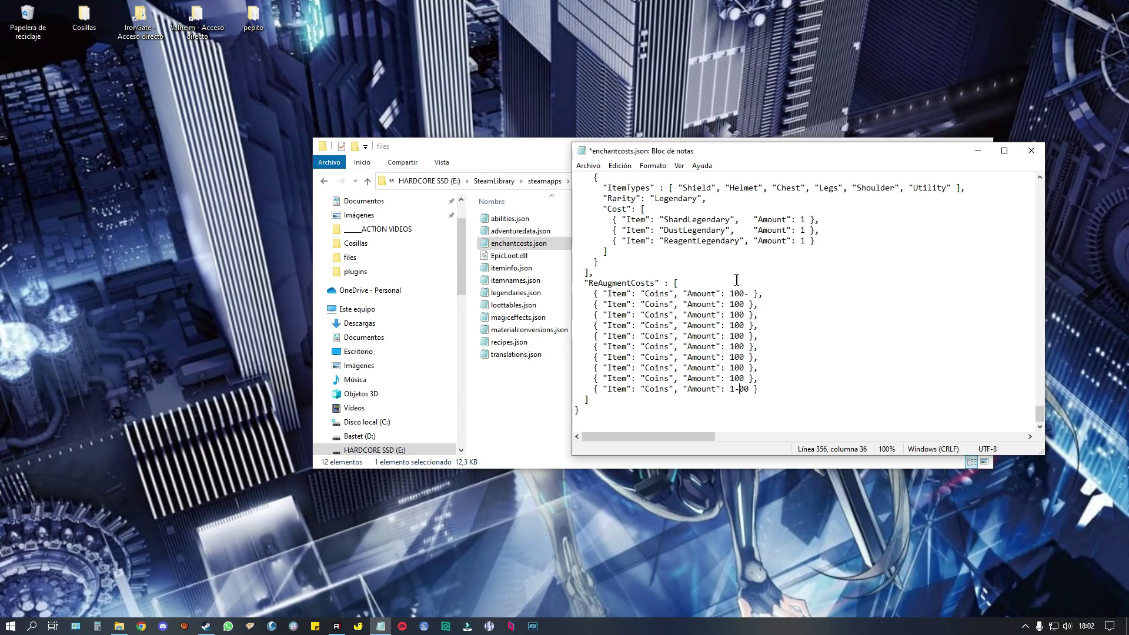
key("BackSpace")
left_click(589, 166)
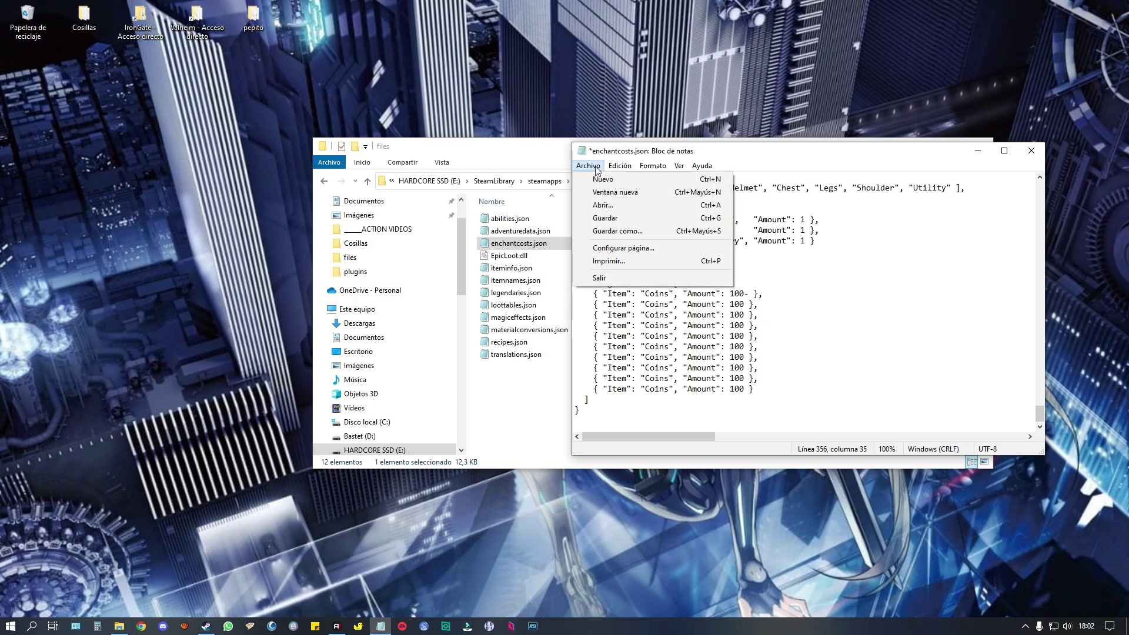
left_click(606, 217)
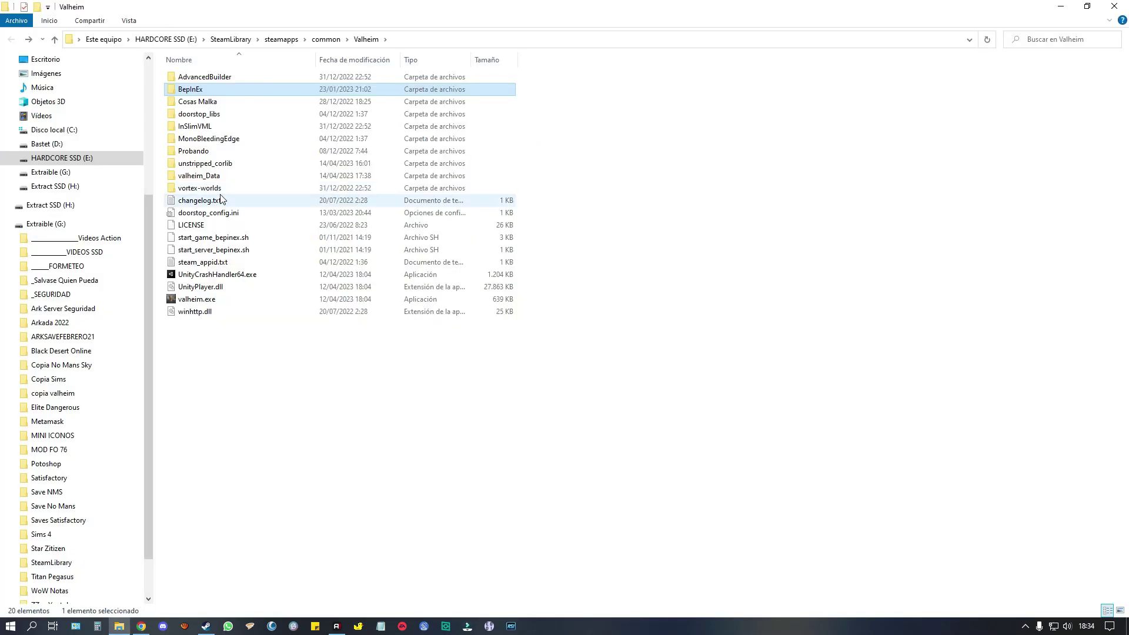
Open com.undeadbits.valheimmods.portalstation.cfg from the BepInEx config folder, widening the file name column to show full names
double_click(194, 91)
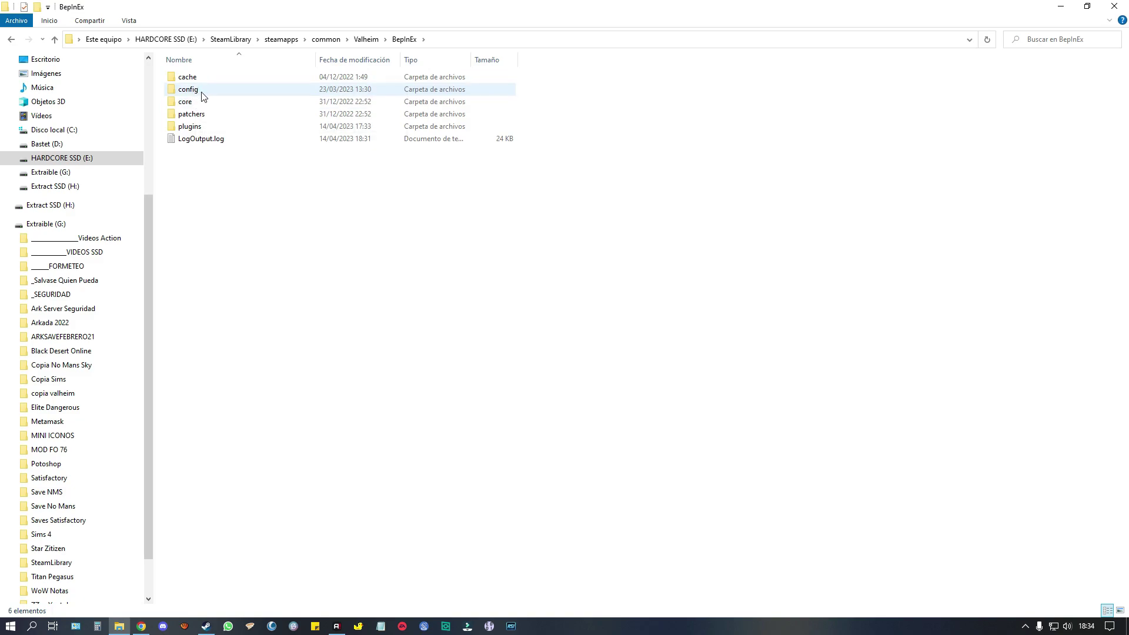
double_click(196, 91)
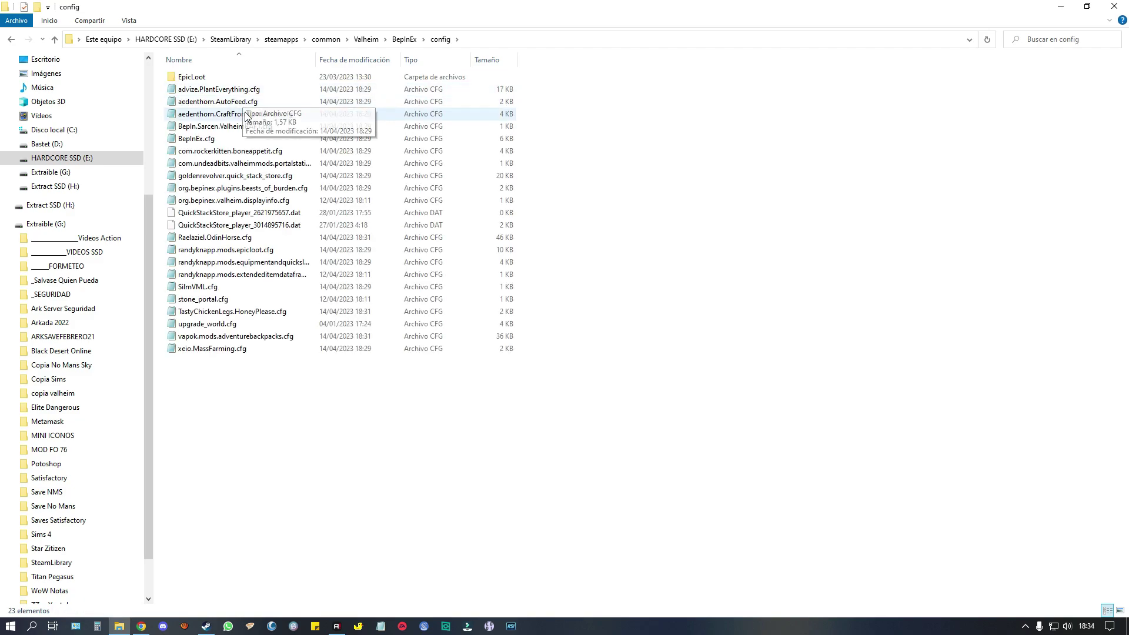
left_click_drag(316, 62, 423, 64)
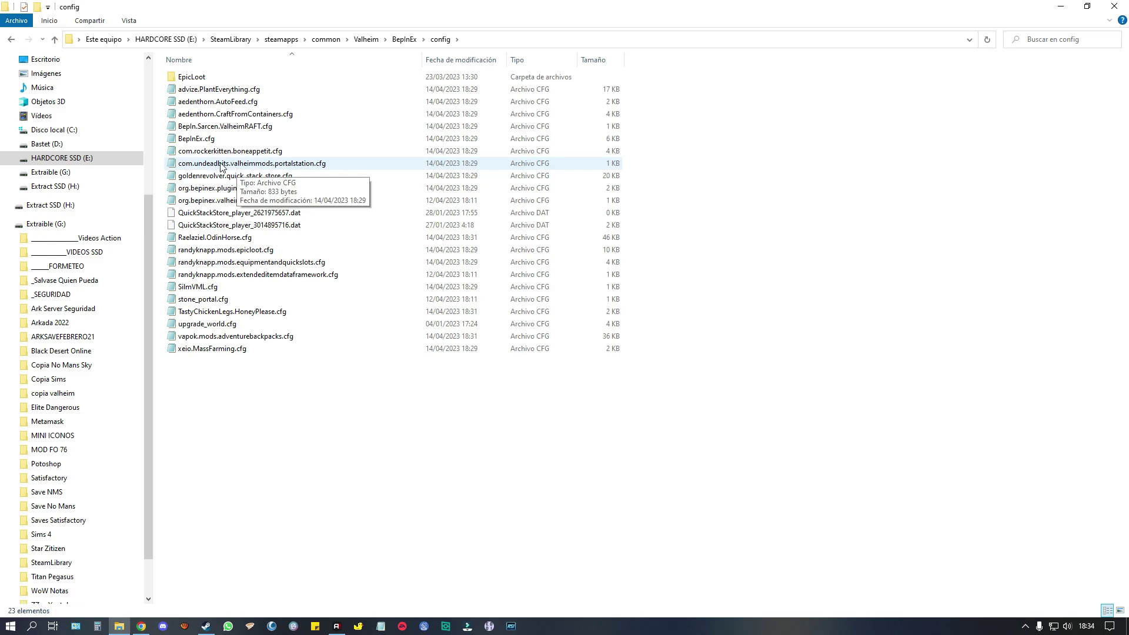
double_click(288, 165)
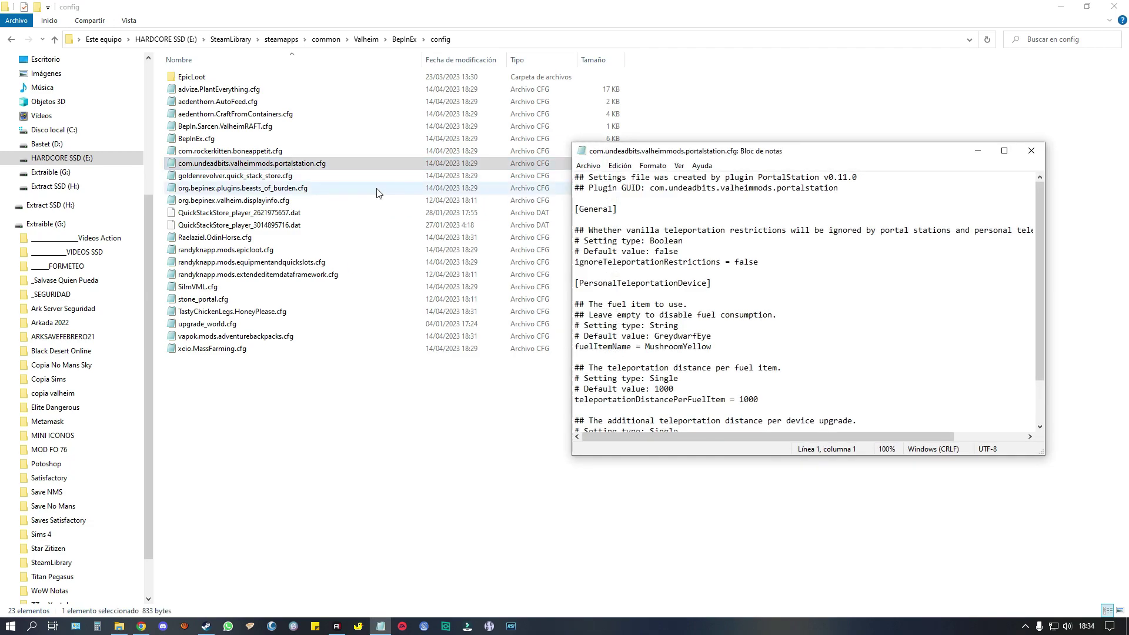